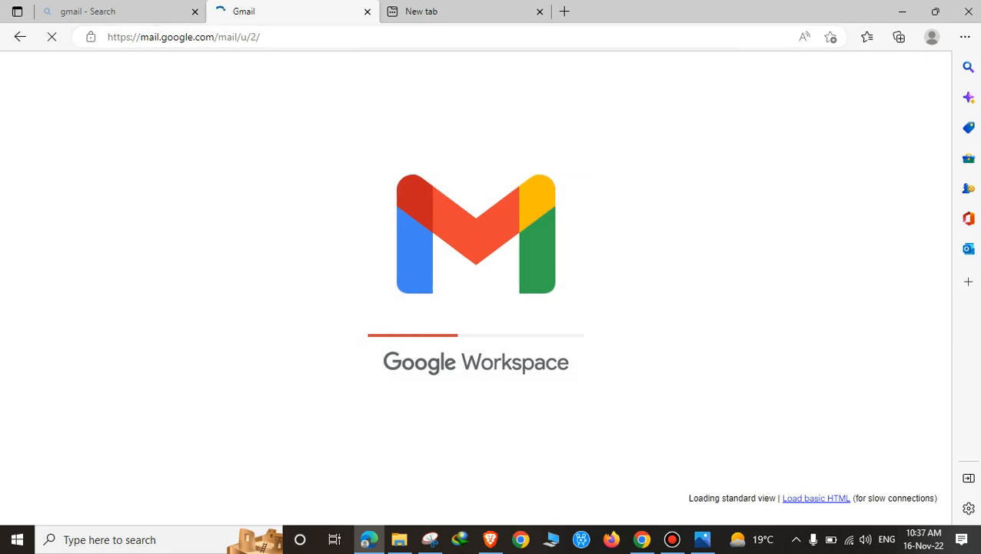
Step: Bring a blank new browser tab to the front while the Gmail inbox stays loaded
key(ctrl+Tab)
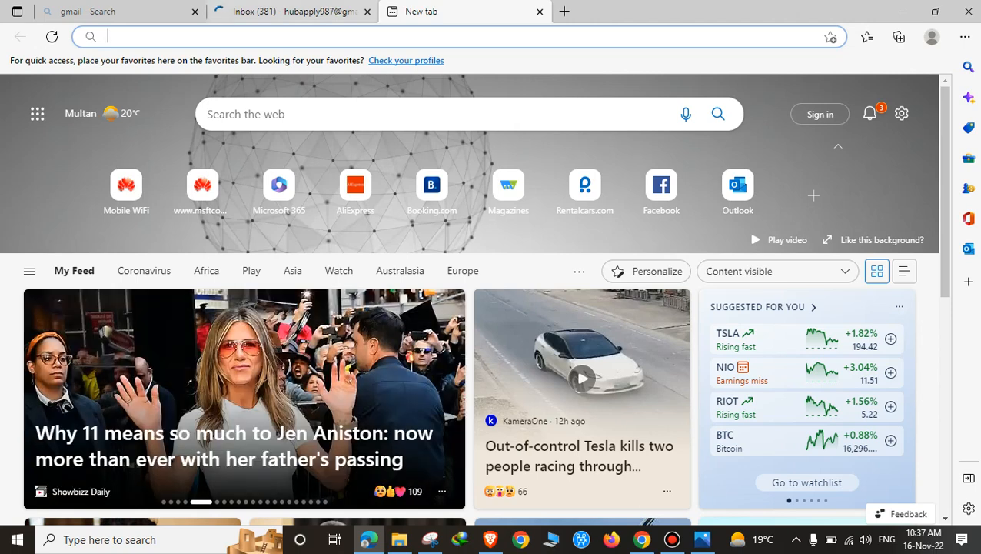
Step: Search Bing for 'fiver' and open the fiverr.com result in a new tab
key(ctrl+l)
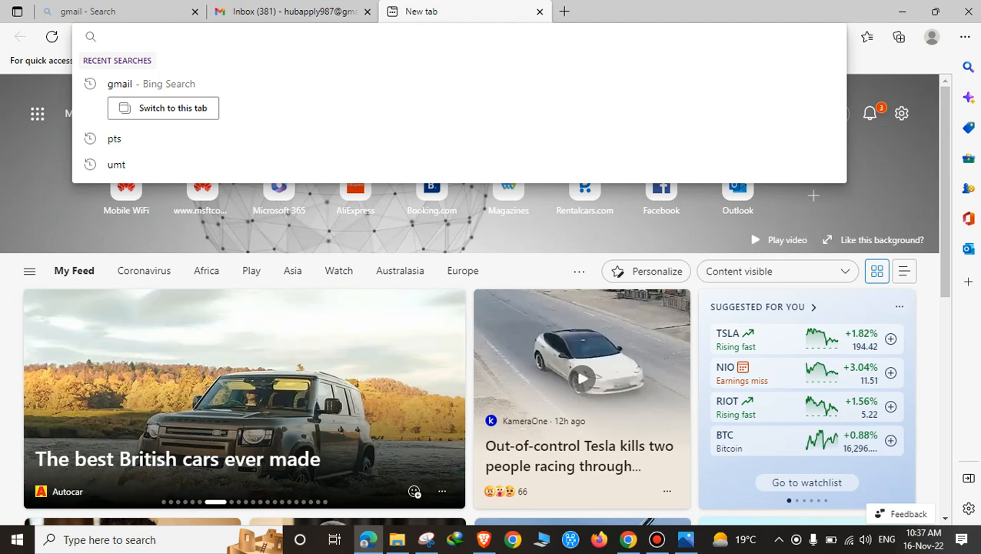
text(fiverr)
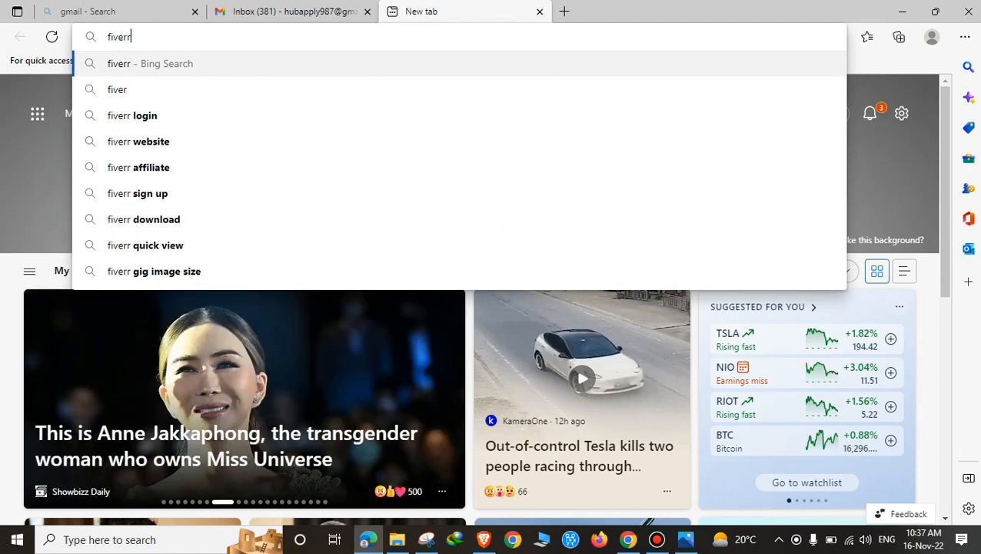
key(Return)
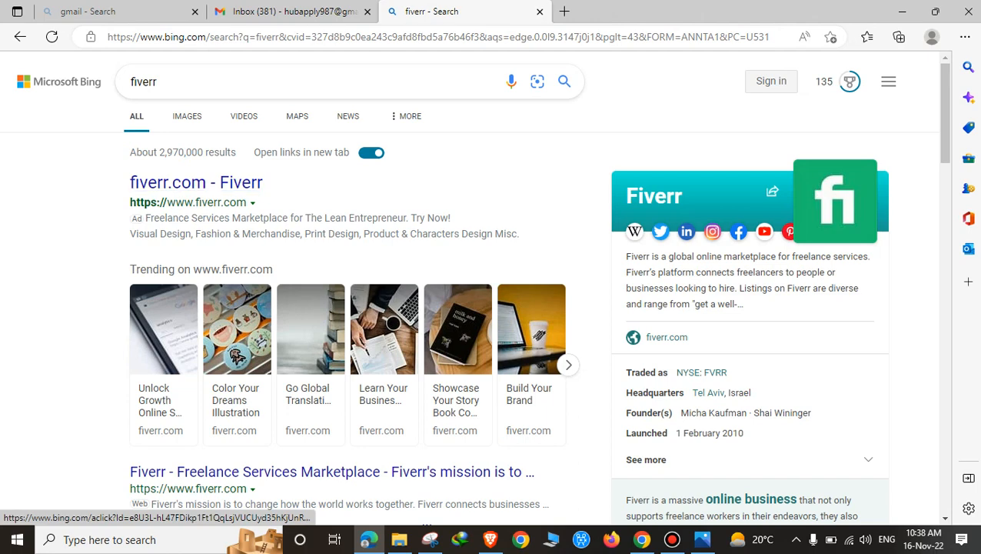
click(196, 183)
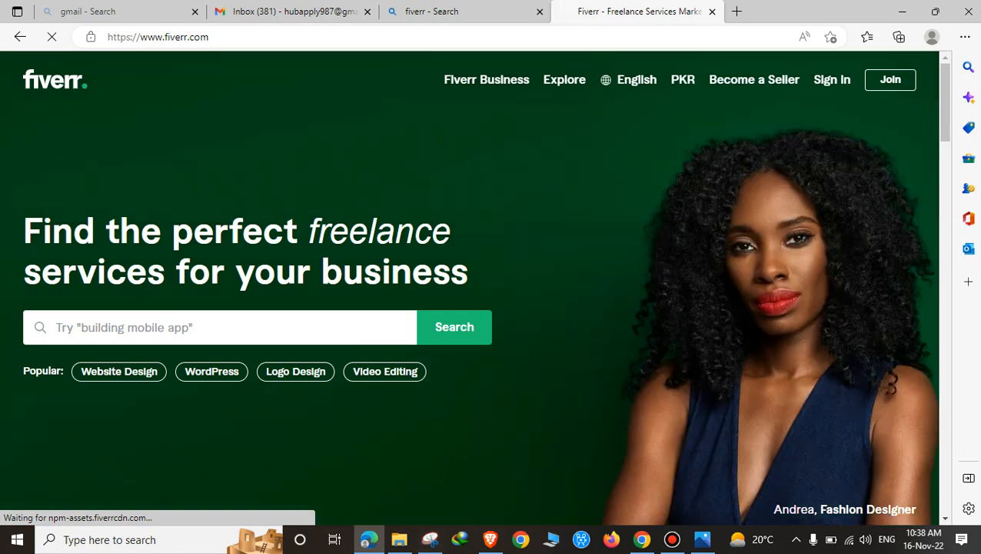
Step: Let the Fiverr home page finish loading and scroll down it briefly
scroll(469, 288, down, 1)
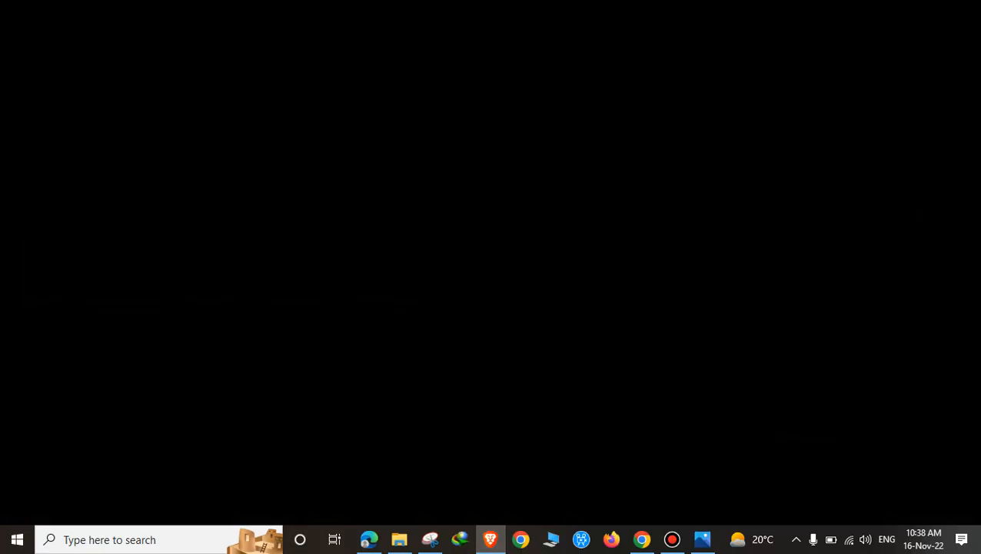
Step: Open the signed-in Fiverr home page from Brave's shortcut tile and browse its suggestions
key(ctrl+t)
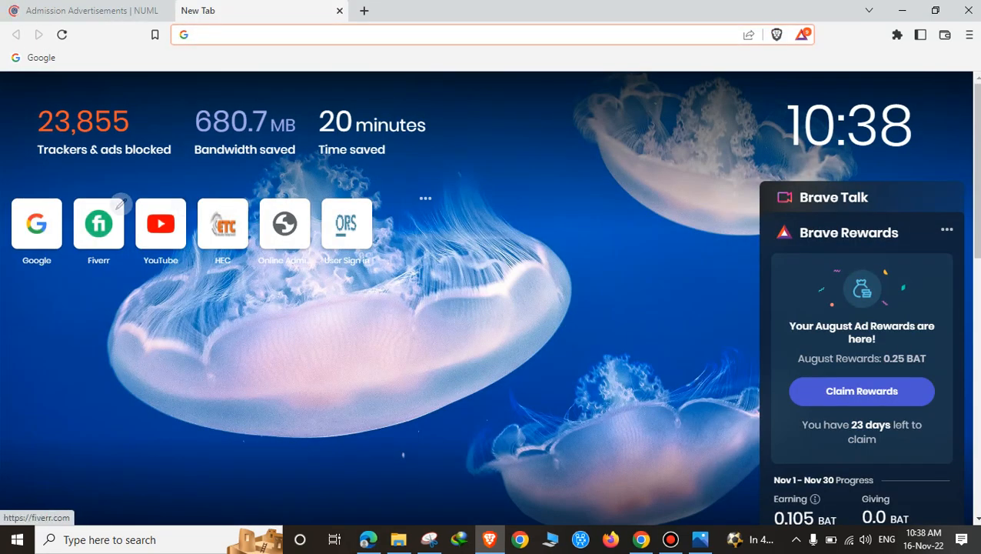
click(99, 223)
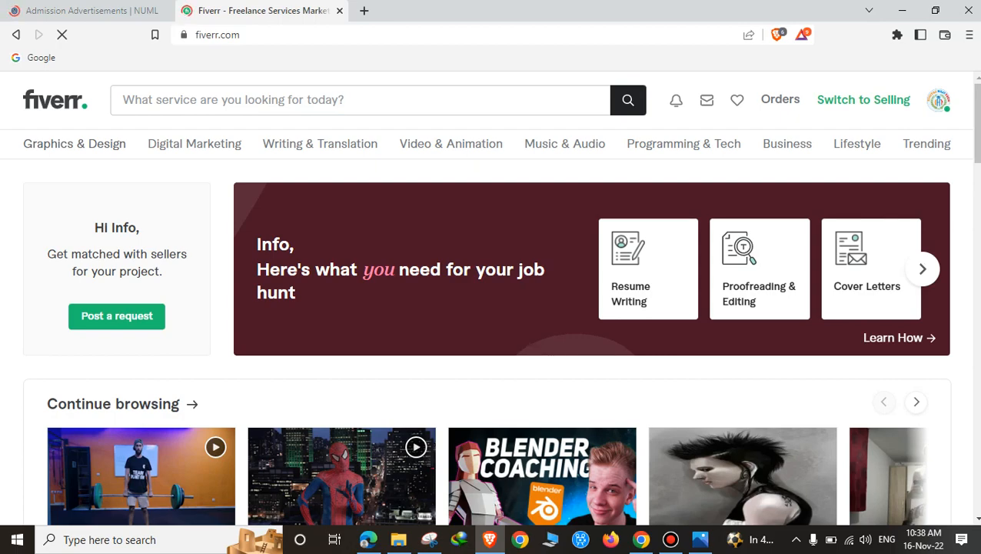
scroll(491, 307, down, 3)
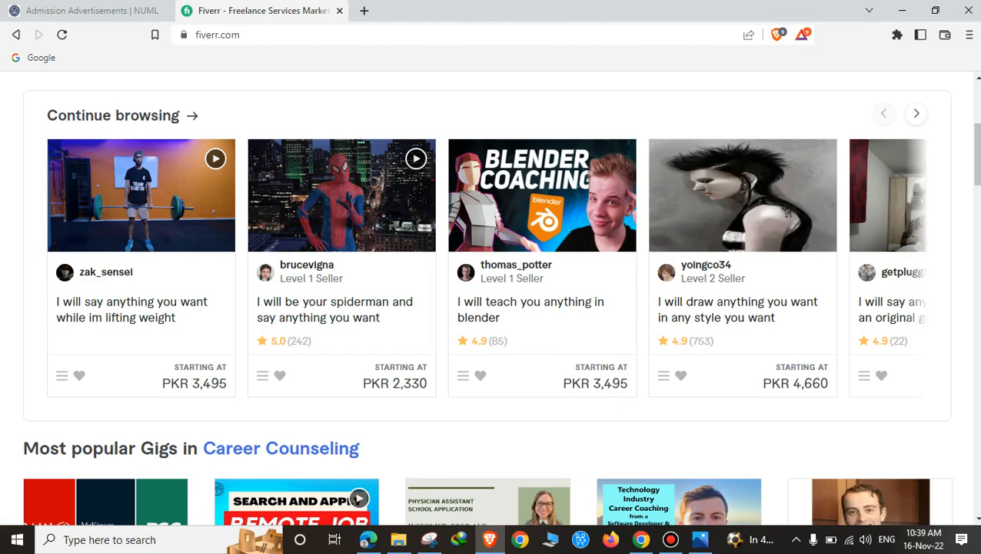
scroll(491, 299, up, 4)
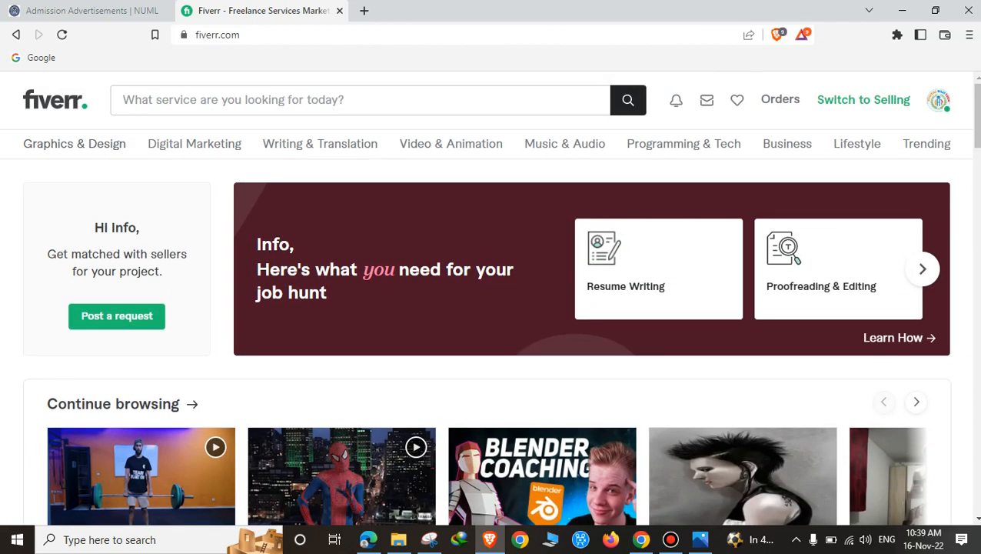
click(123, 100)
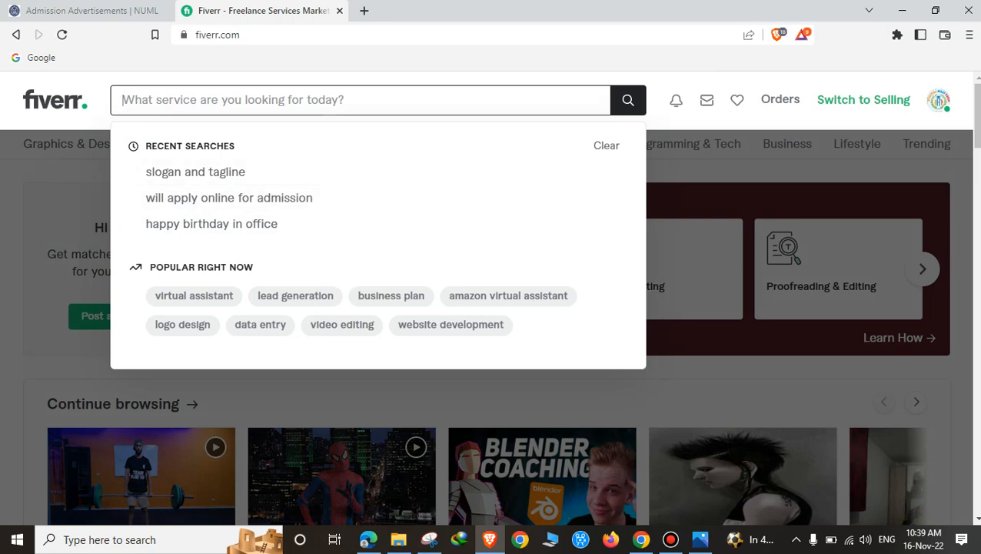
Step: Search Fiverr for 'content writing' and browse the 16,942 services found
text(c)
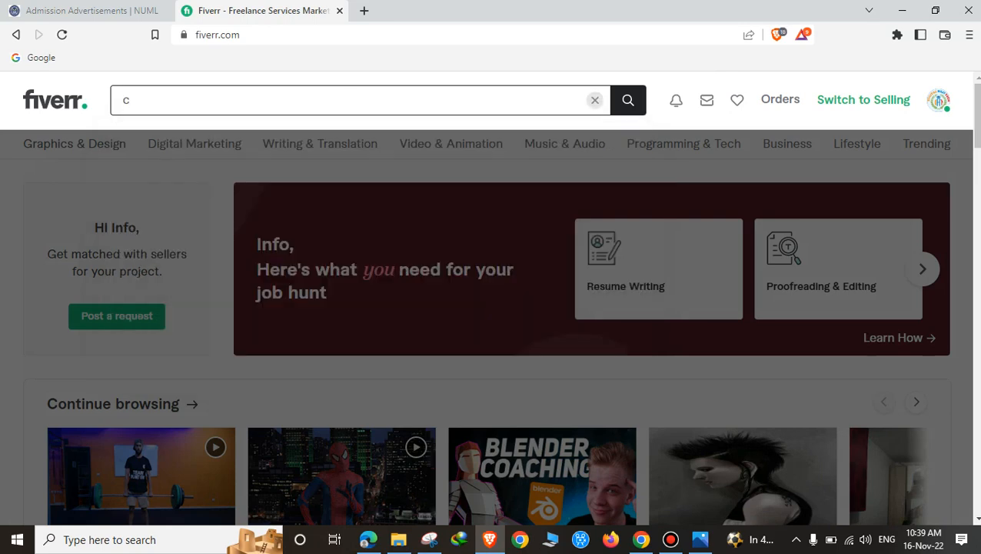
text(ontent)
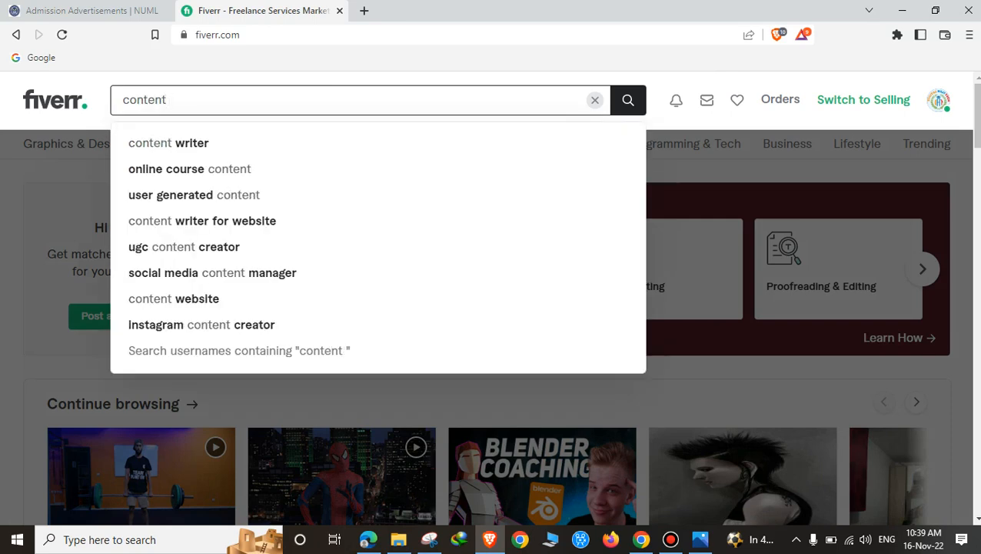
text( writing)
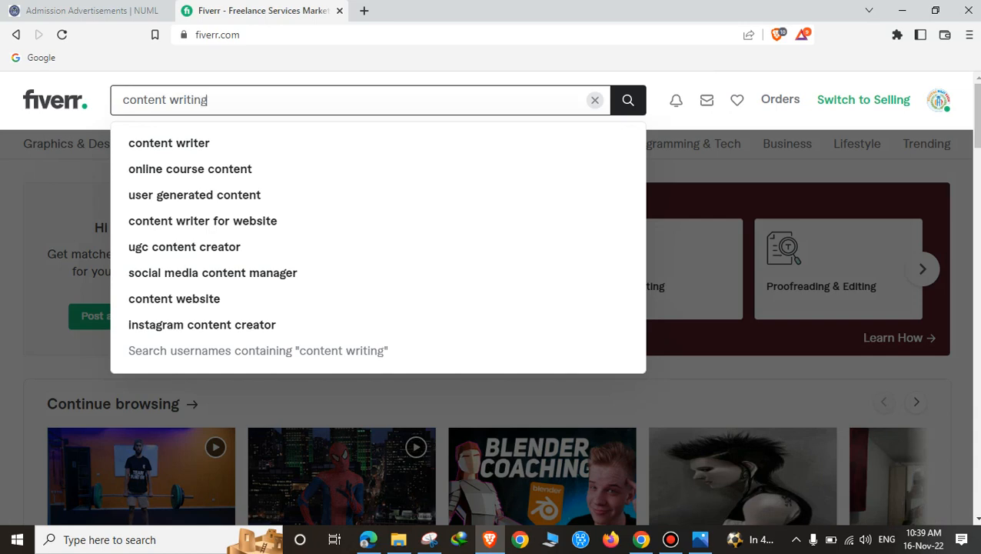
key(Return)
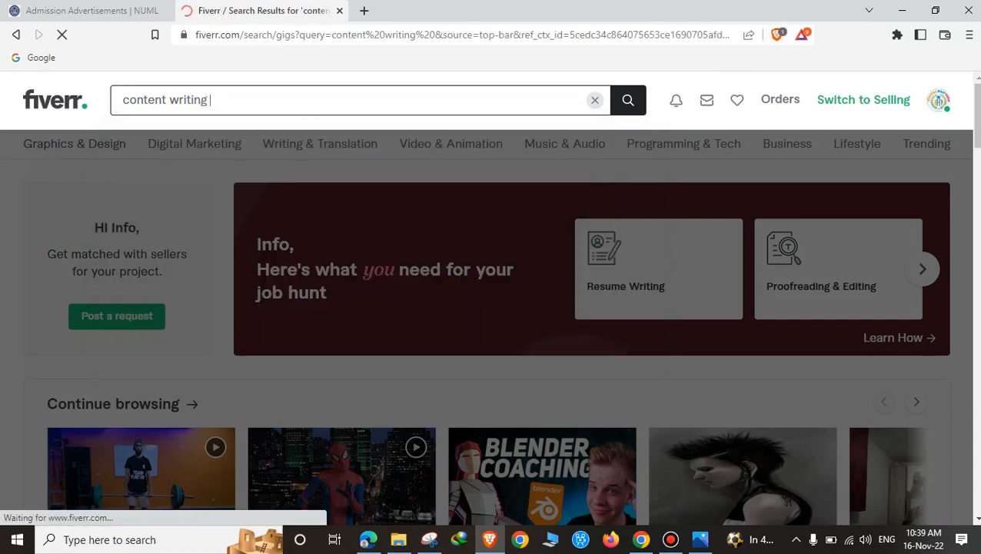
scroll(490, 307, down, 3)
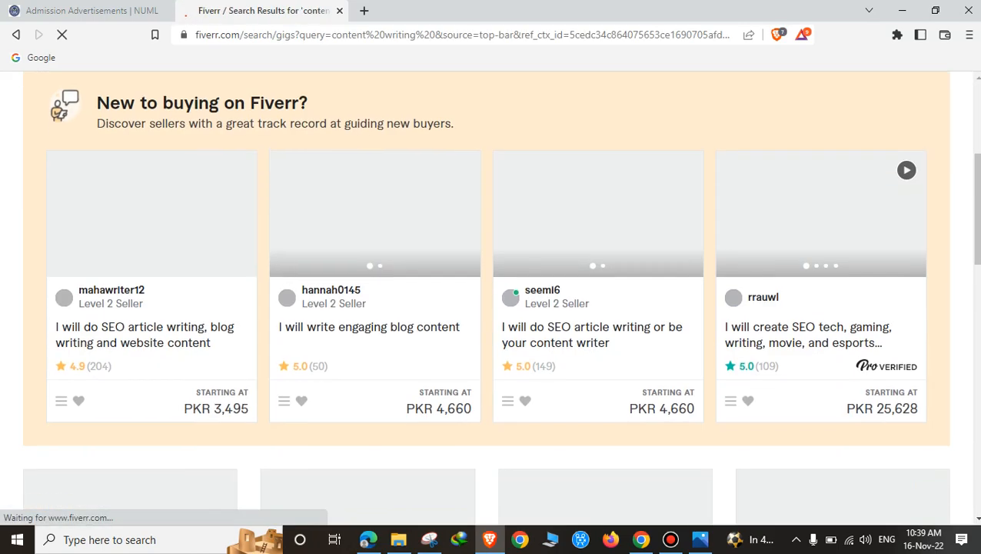
scroll(491, 307, down, 2)
scroll(491, 308, up, 3)
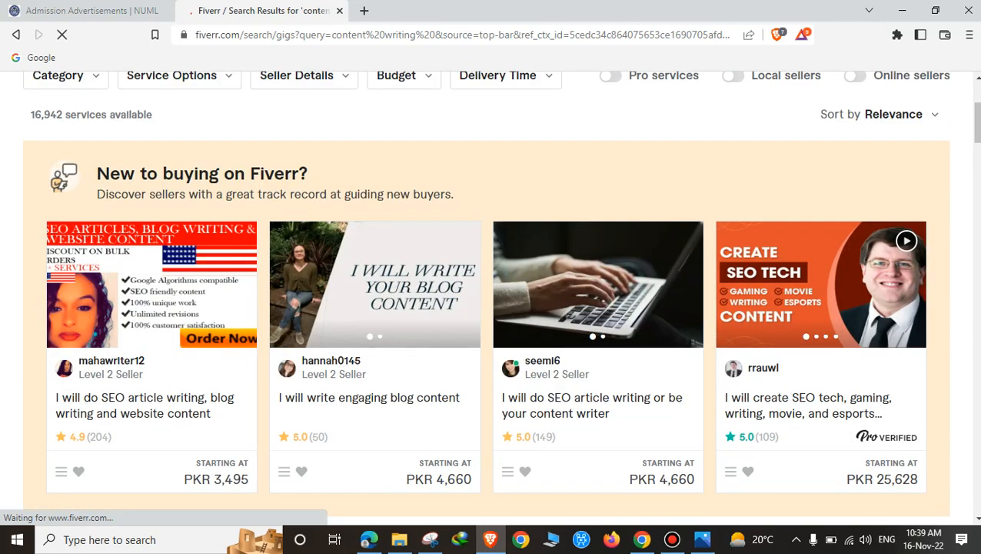
scroll(375, 430, up, 2)
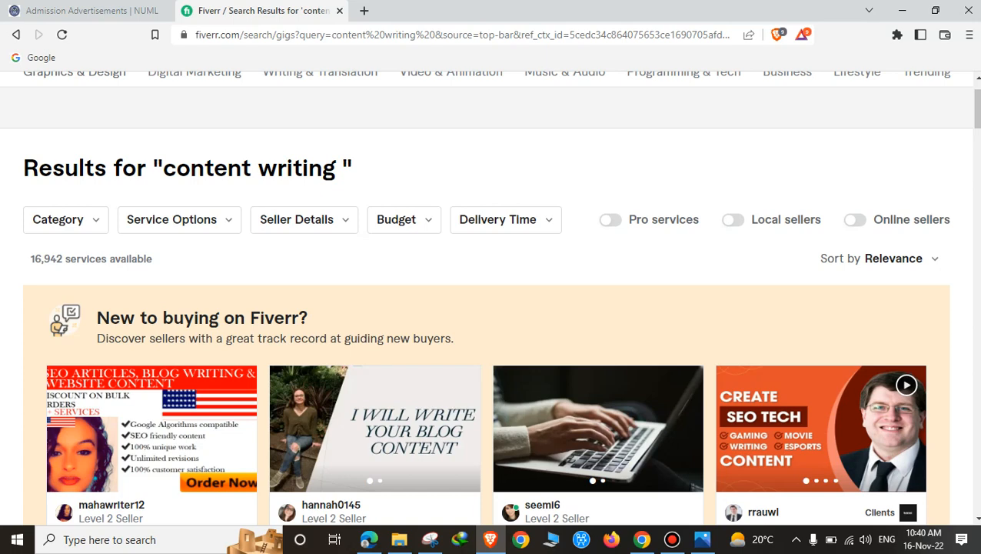
scroll(486, 298, up, 1)
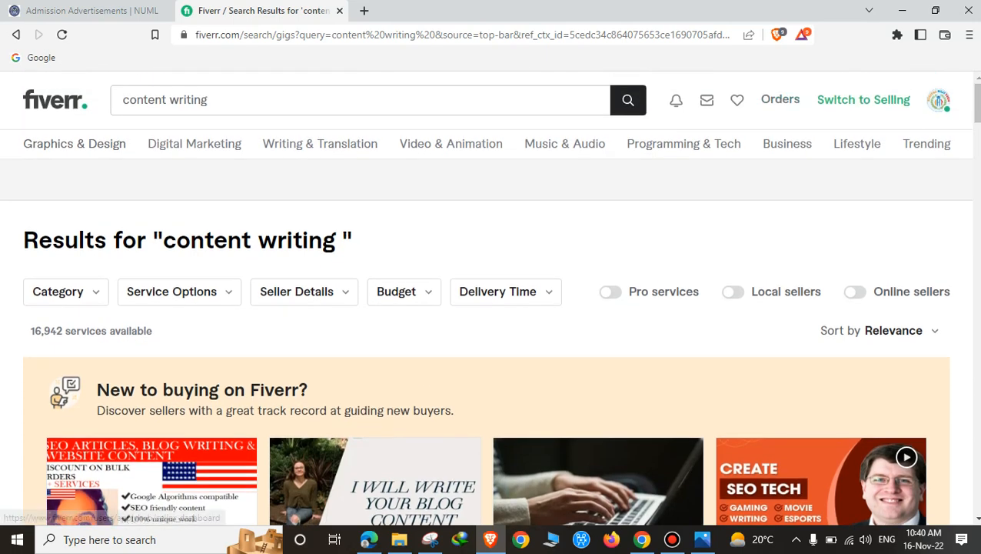
Step: Switch to the seller dashboard and review the list of active gigs
click(863, 100)
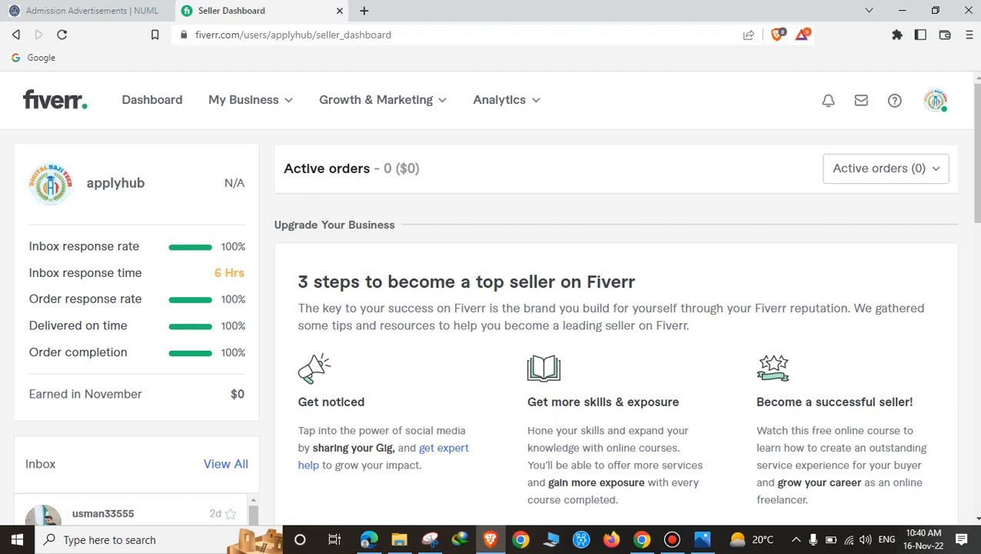
click(935, 100)
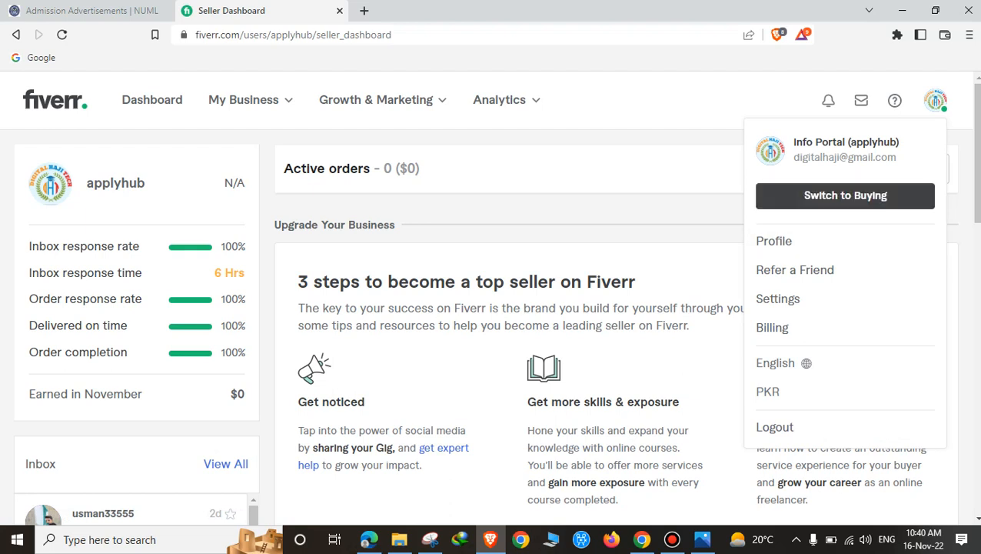
mouse_move(243, 99)
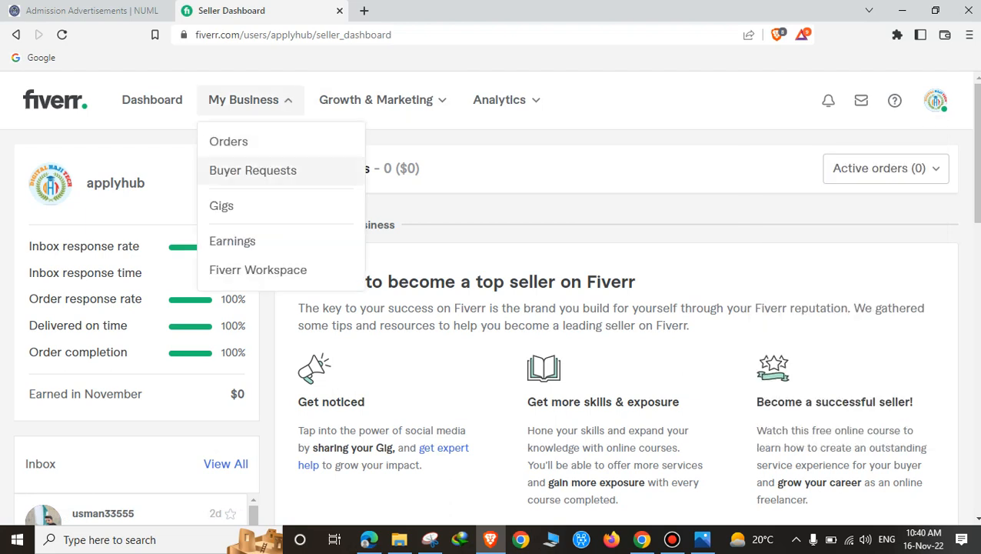
click(222, 204)
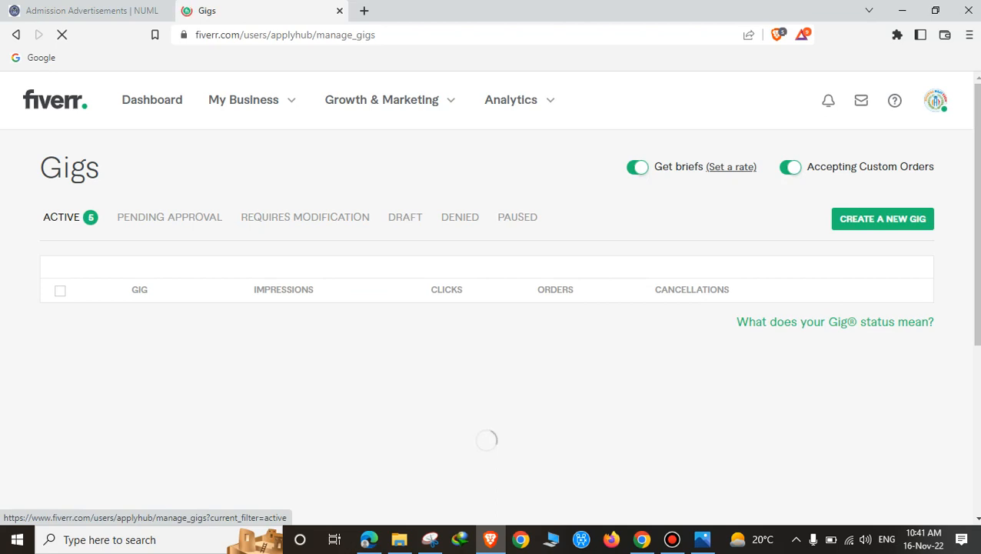
click(62, 217)
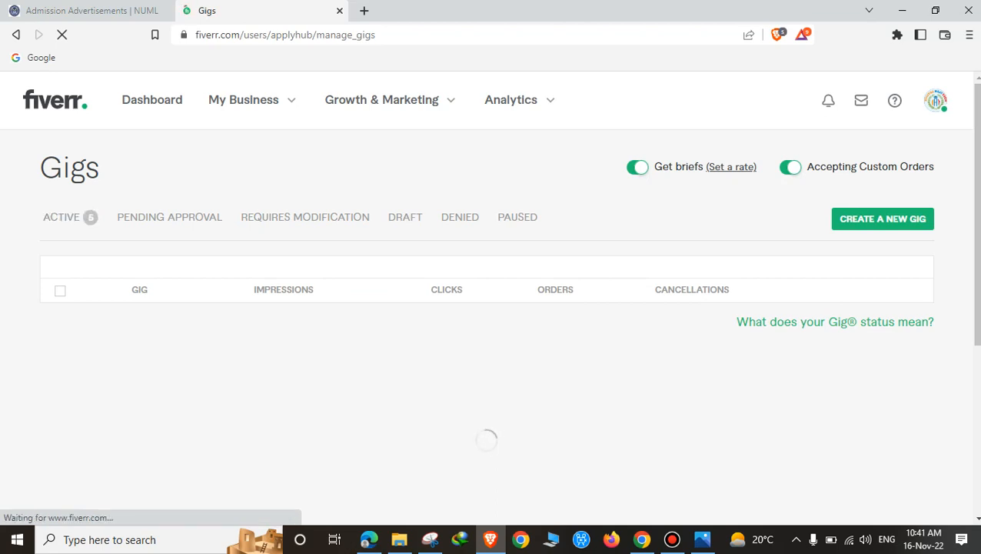
scroll(230, 269, down, 5)
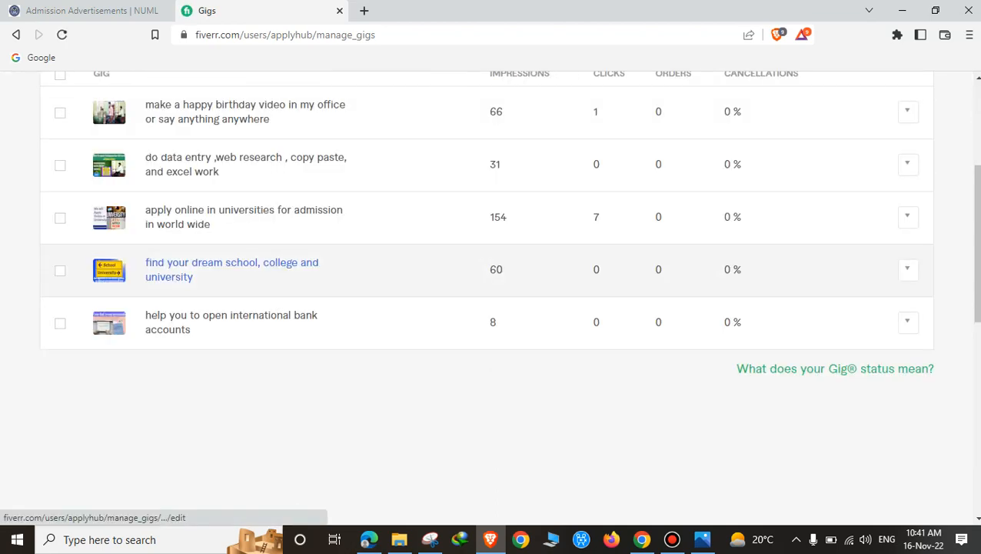
scroll(231, 308, up, 3)
scroll(231, 308, down, 1)
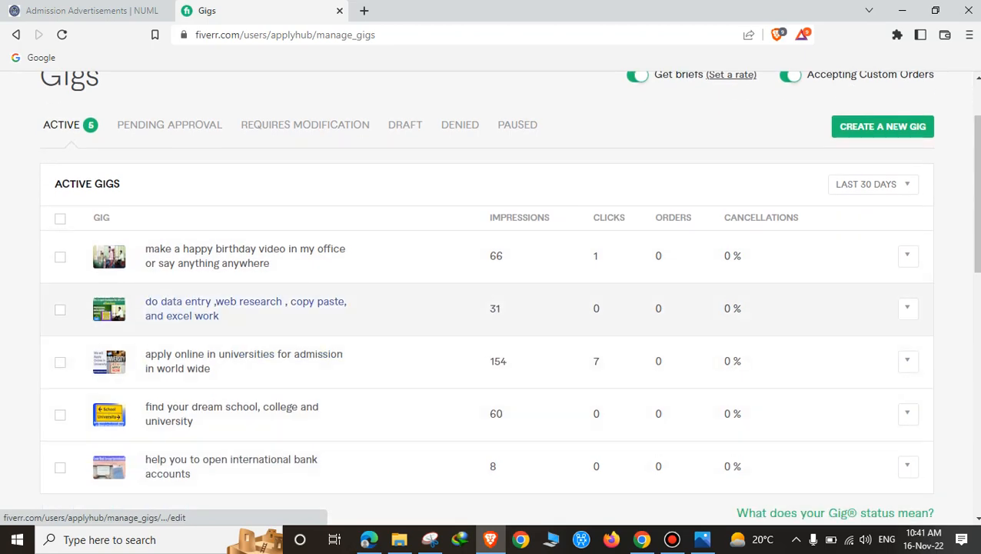
scroll(244, 358, down, 1)
scroll(244, 359, down, 1)
scroll(244, 308, up, 3)
Step: Open the Manage Orders page from the Business menu
click(243, 99)
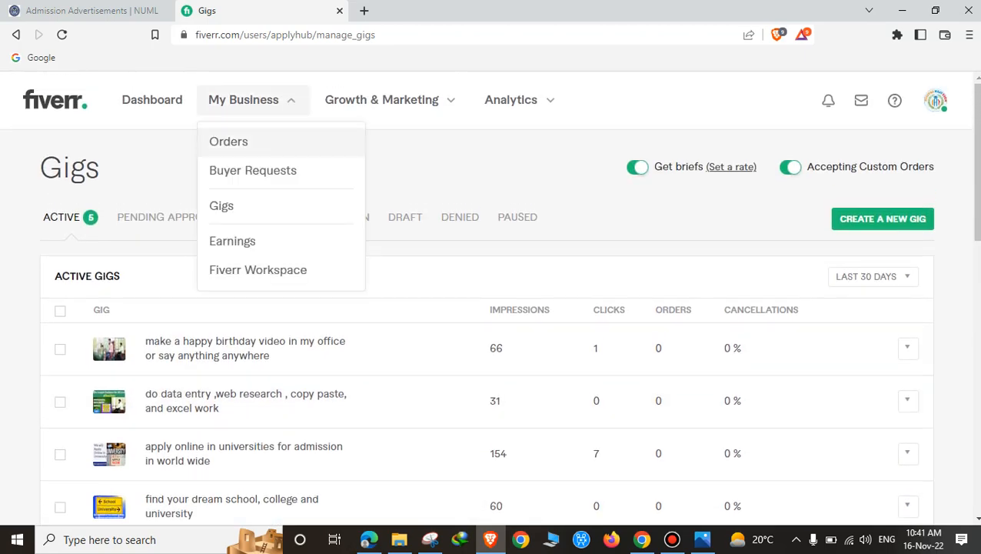
click(256, 167)
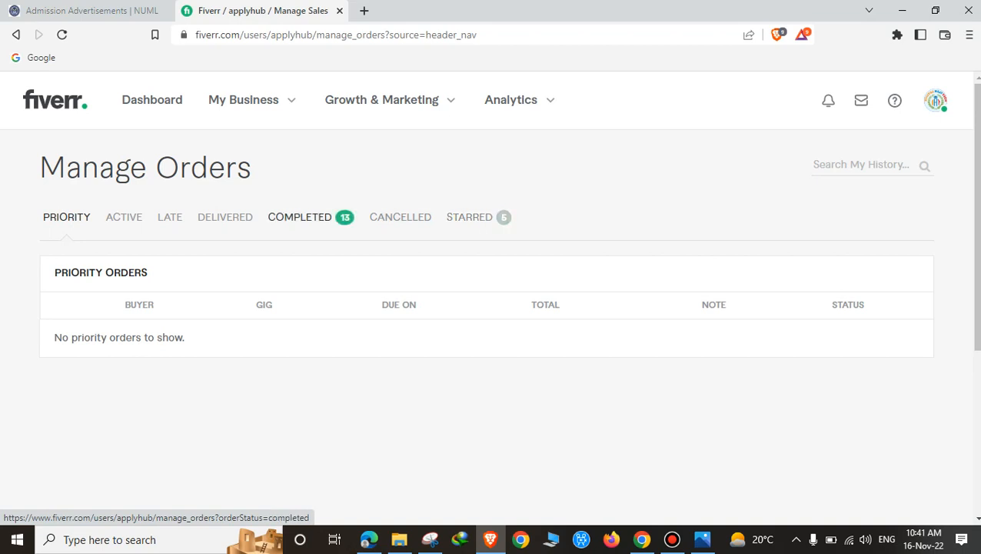
scroll(489, 300, down, 3)
scroll(489, 300, down, 2)
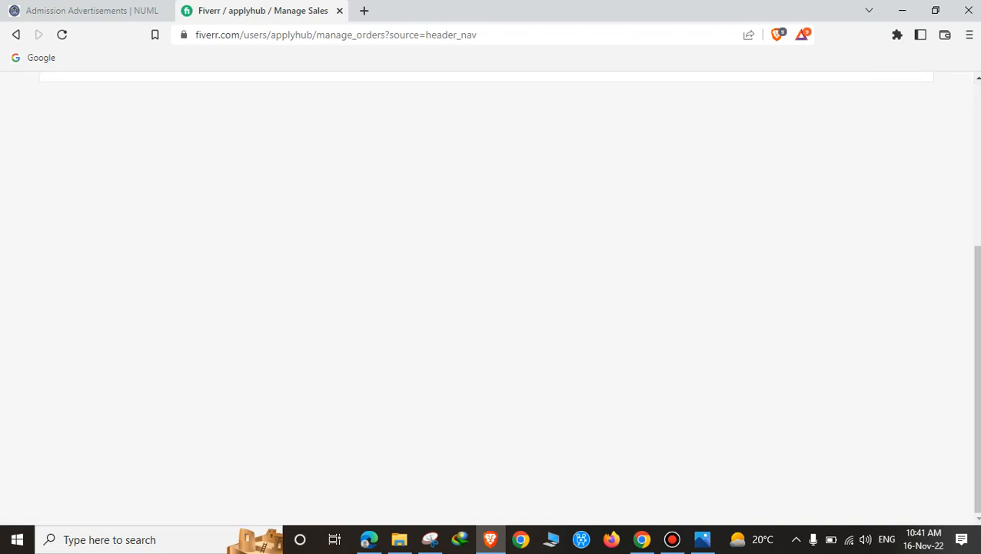
scroll(489, 299, up, 5)
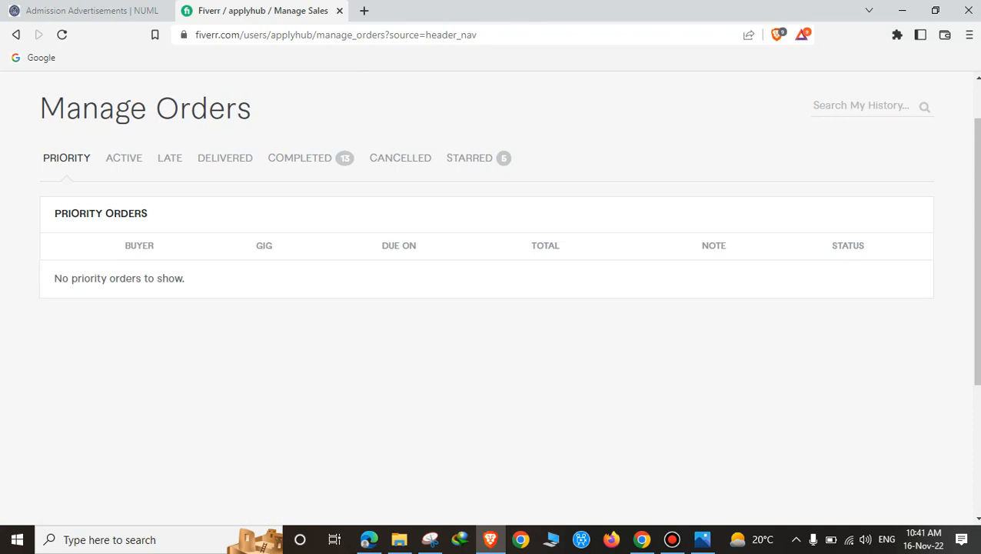
scroll(300, 217, up, 1)
Step: Review the 13 completed orders, then close the Fiverr tab
click(300, 217)
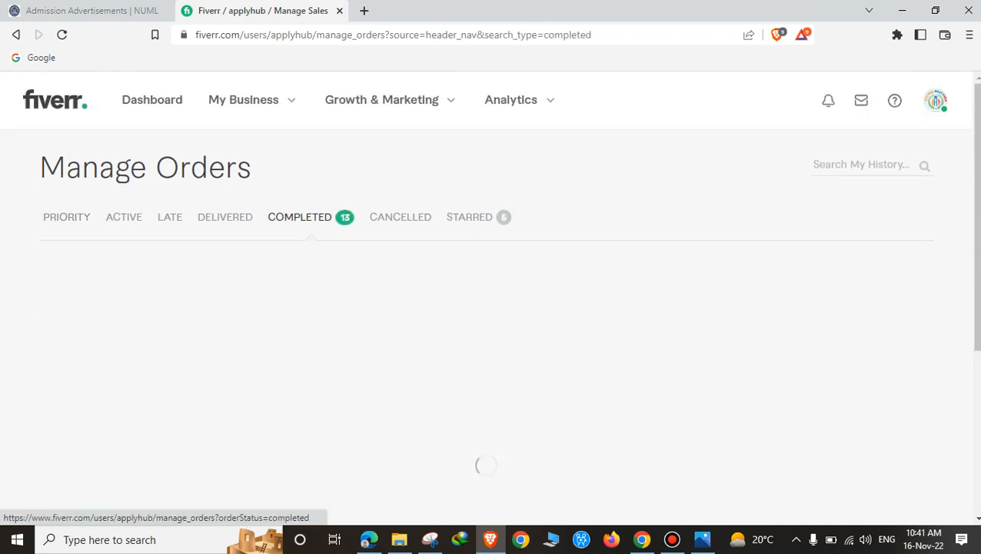
scroll(489, 300, down, 2)
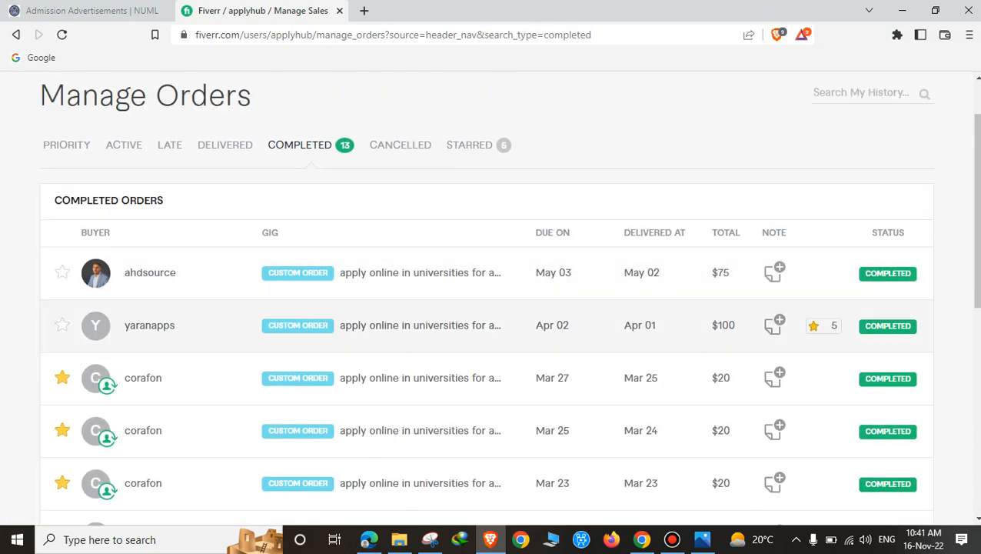
scroll(489, 300, down, 3)
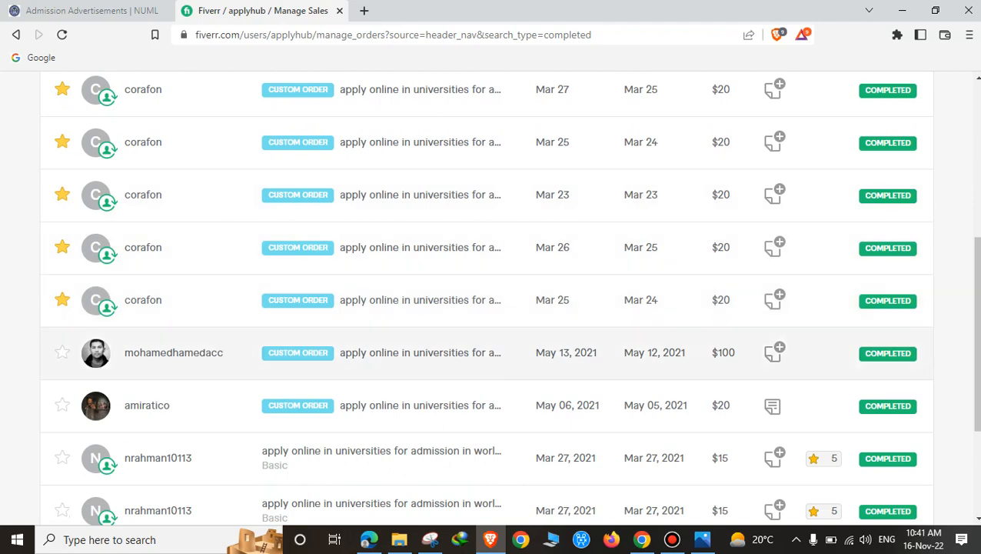
scroll(489, 300, down, 2)
scroll(490, 300, up, 7)
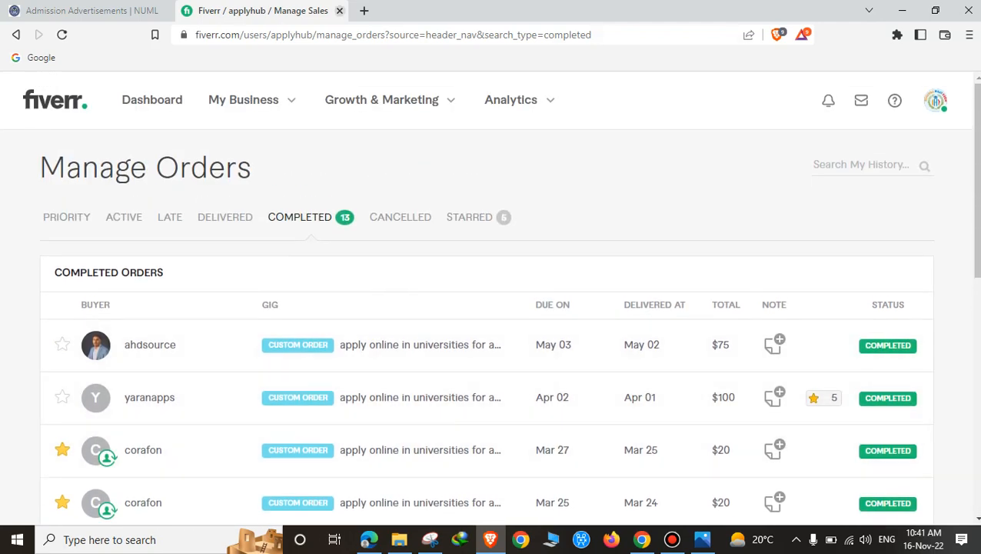
click(340, 10)
Step: Leave the NUML admissions page in Brave and switch over to Microsoft Edge
mouse_move(393, 169)
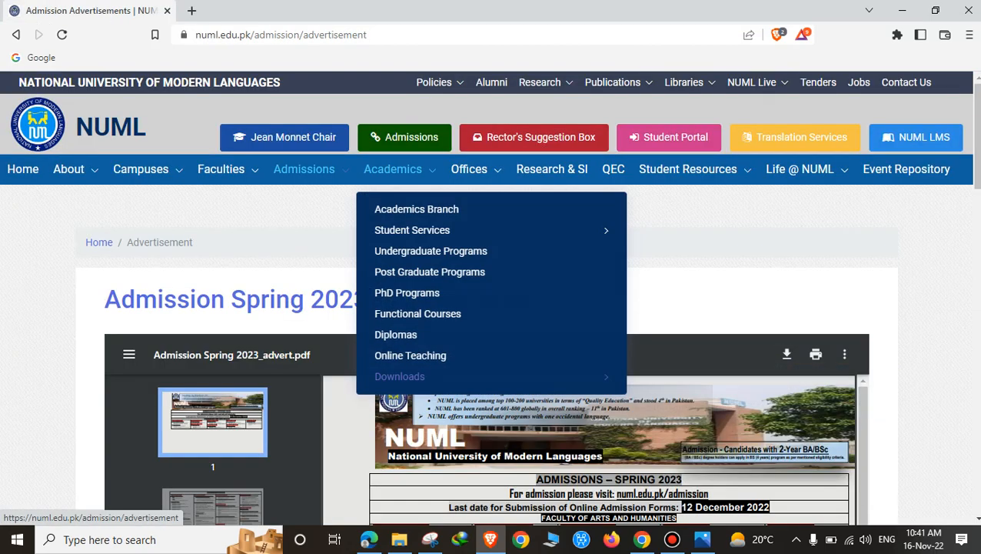
mouse_move(400, 376)
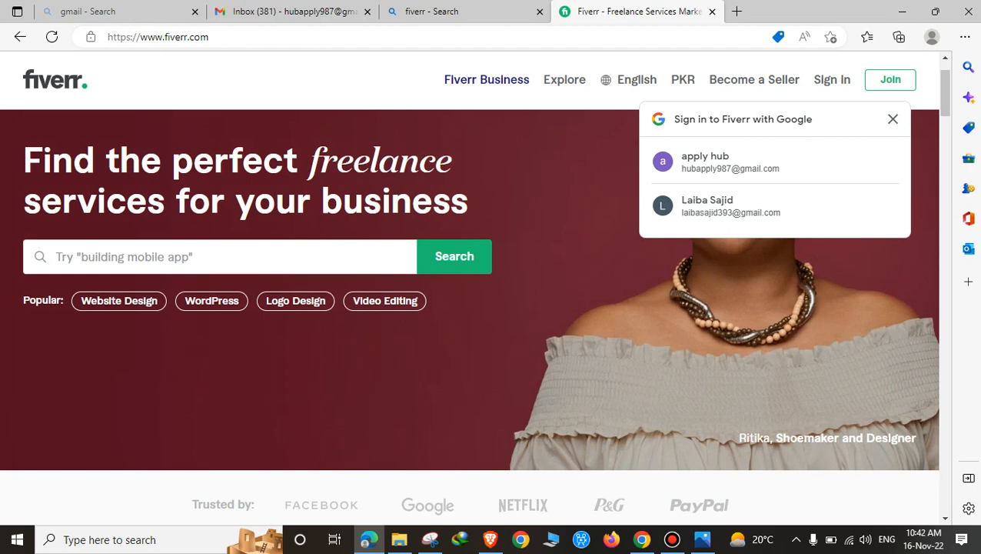
Step: Join Fiverr using a Google account and submit the username form to create the account
click(888, 80)
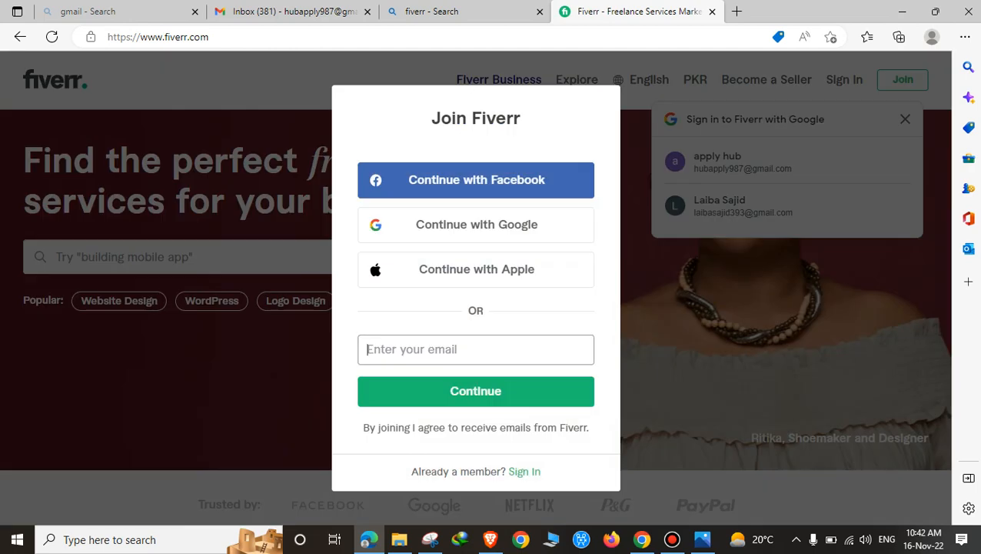
click(476, 225)
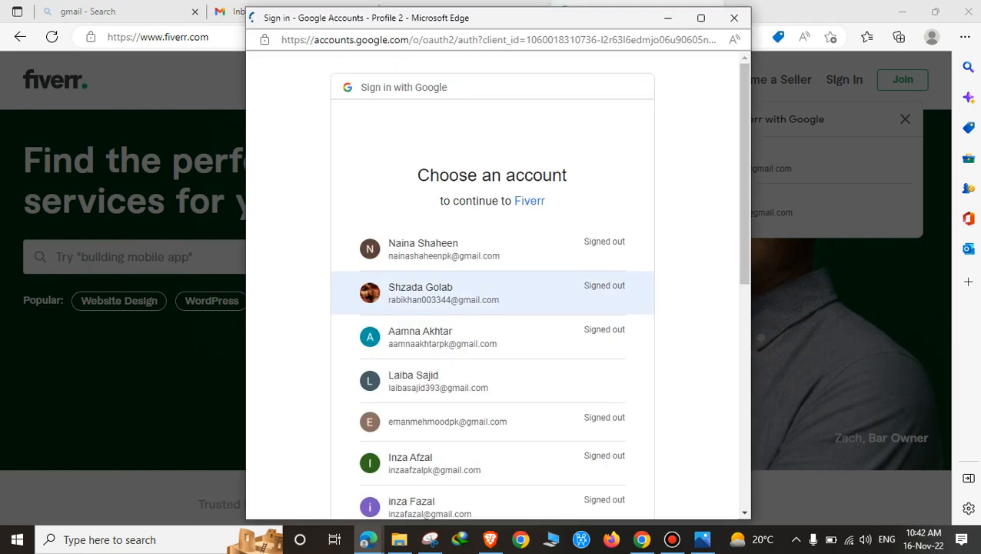
scroll(493, 230, down, 3)
scroll(492, 231, down, 3)
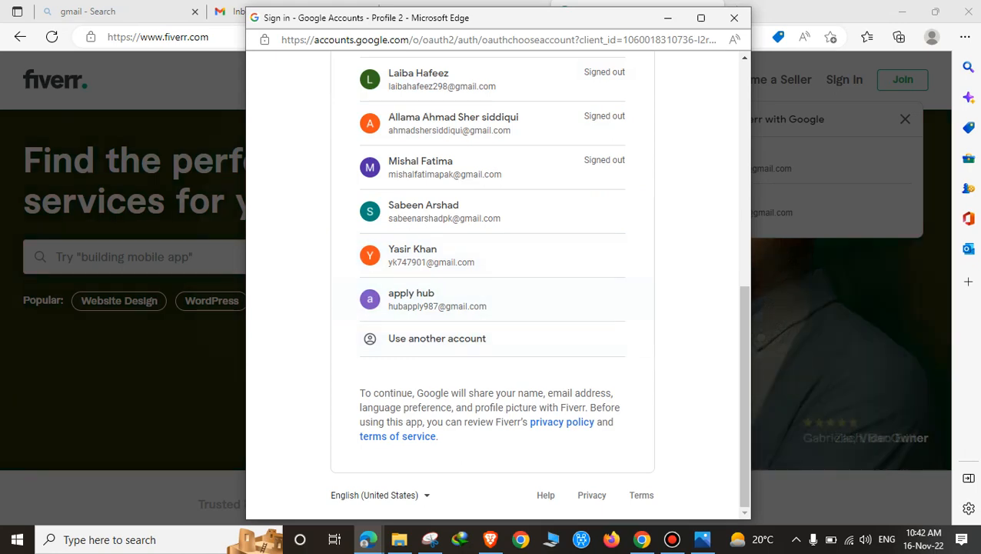
click(431, 299)
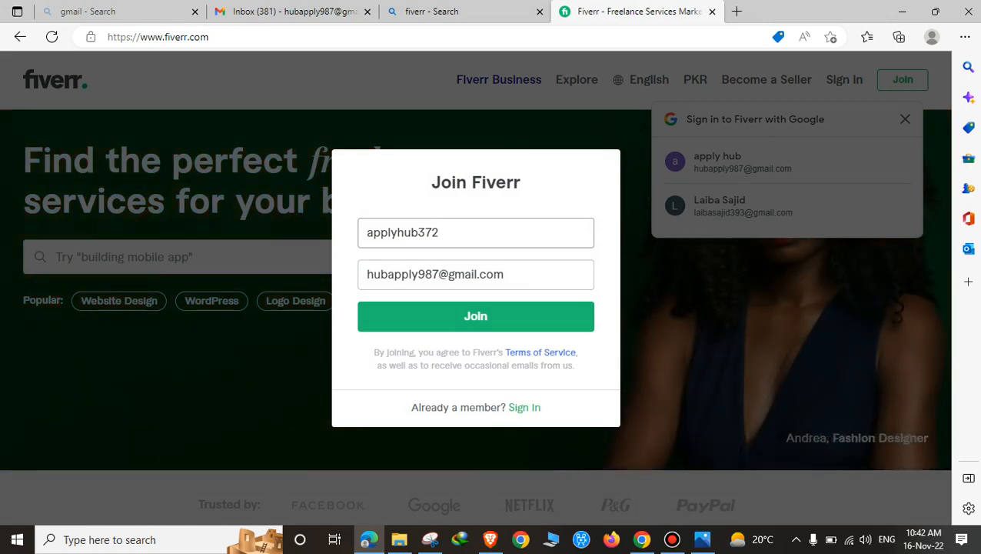
key(Return)
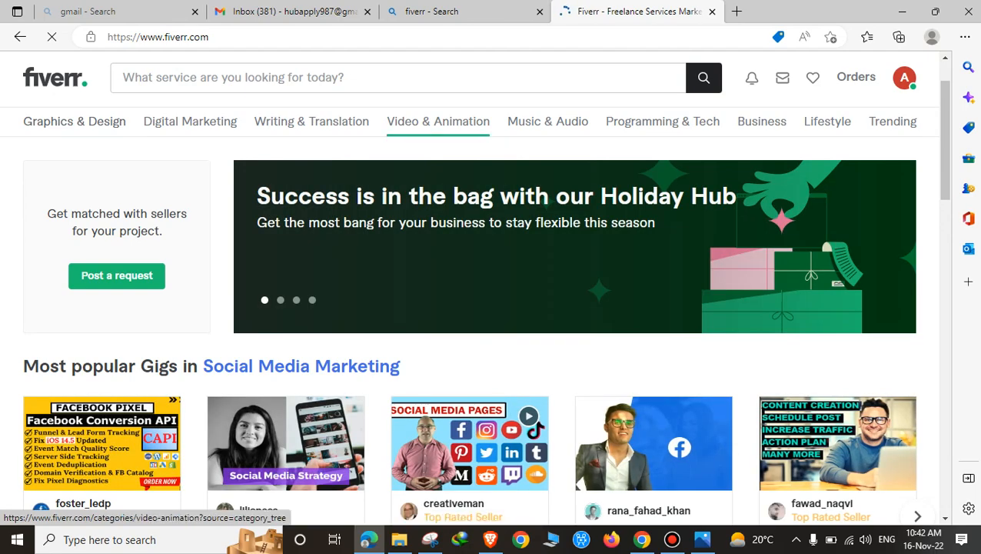
Step: Dismiss the search suggestions and survey popup, then open the Verified Pro Google Ads campaign gig
mouse_move(438, 122)
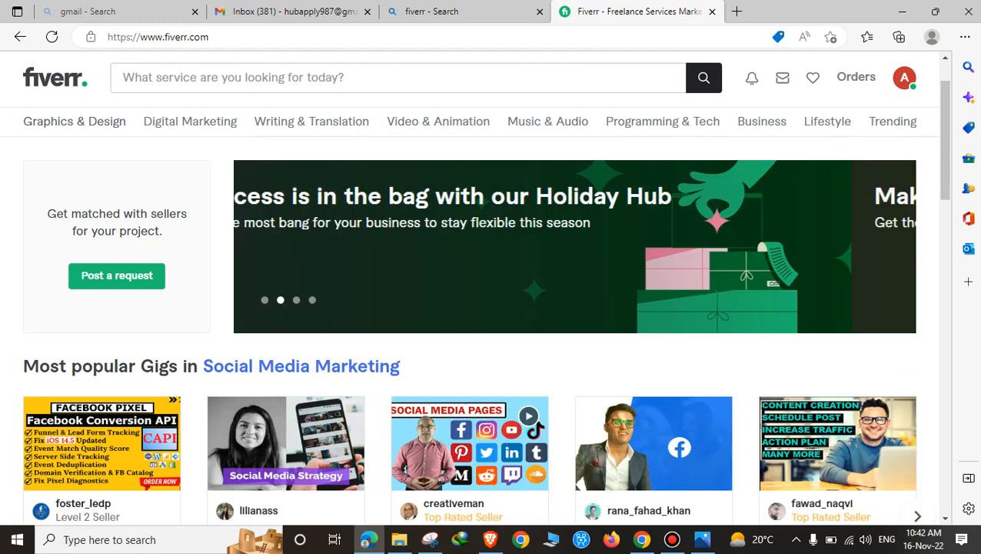
click(308, 78)
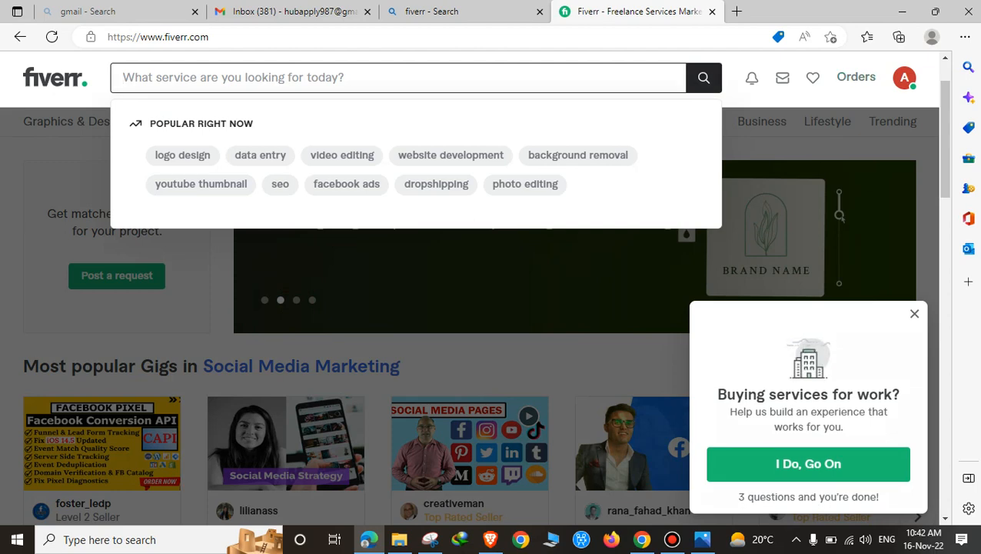
click(914, 313)
click(904, 77)
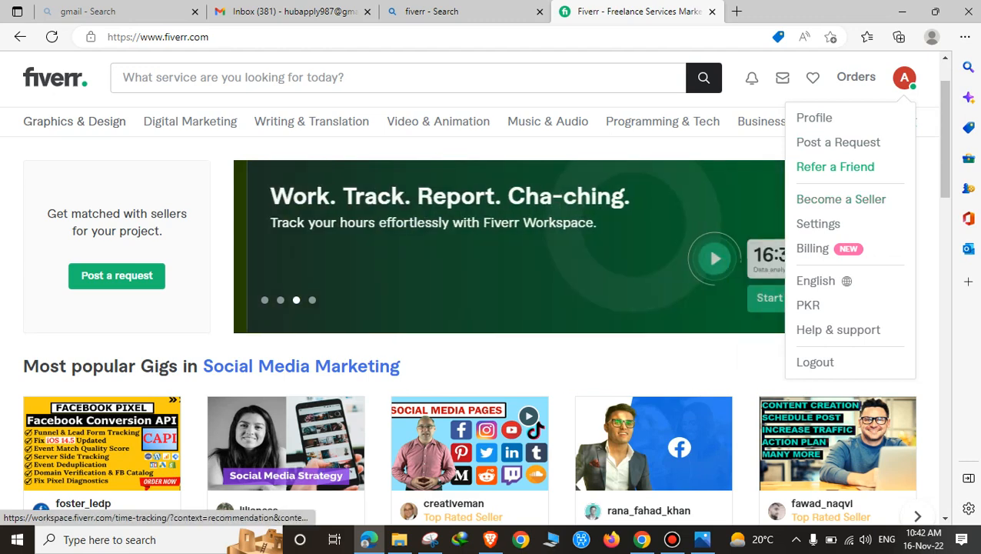
scroll(462, 407, down, 2)
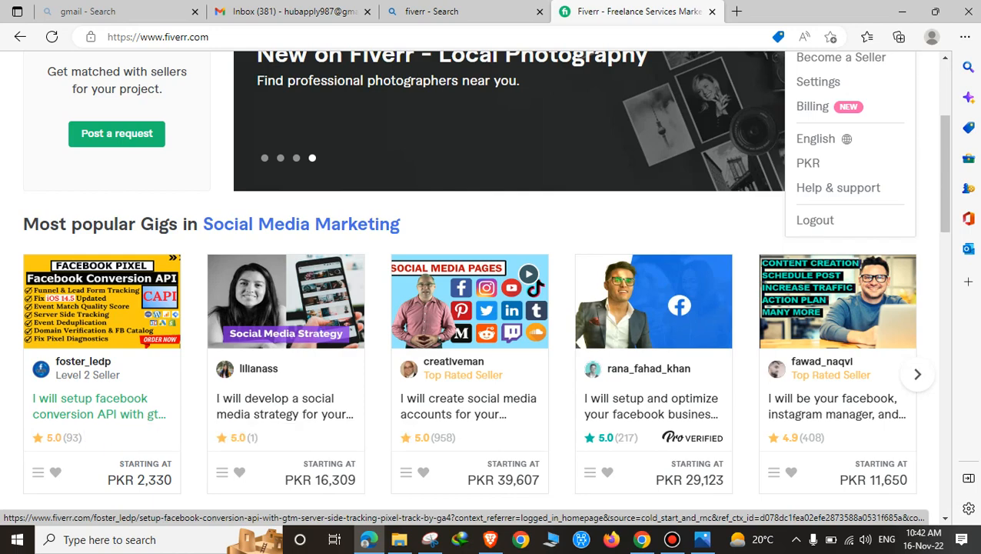
scroll(539, 338, down, 1)
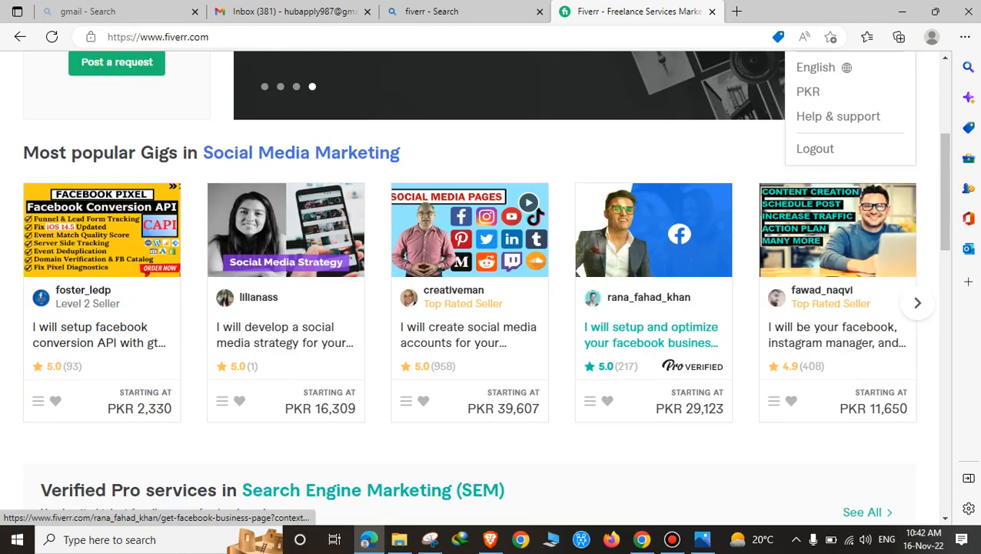
scroll(593, 278, down, 4)
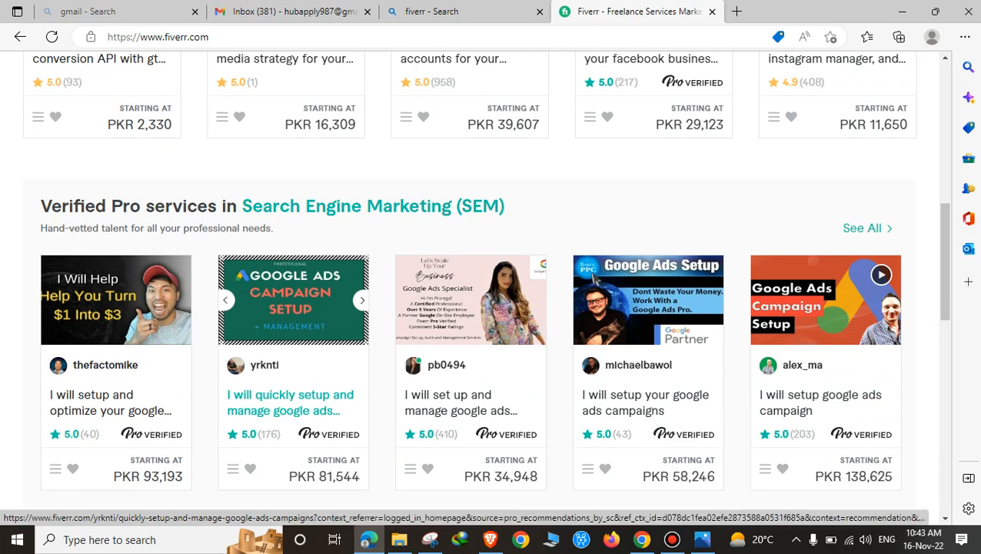
click(290, 402)
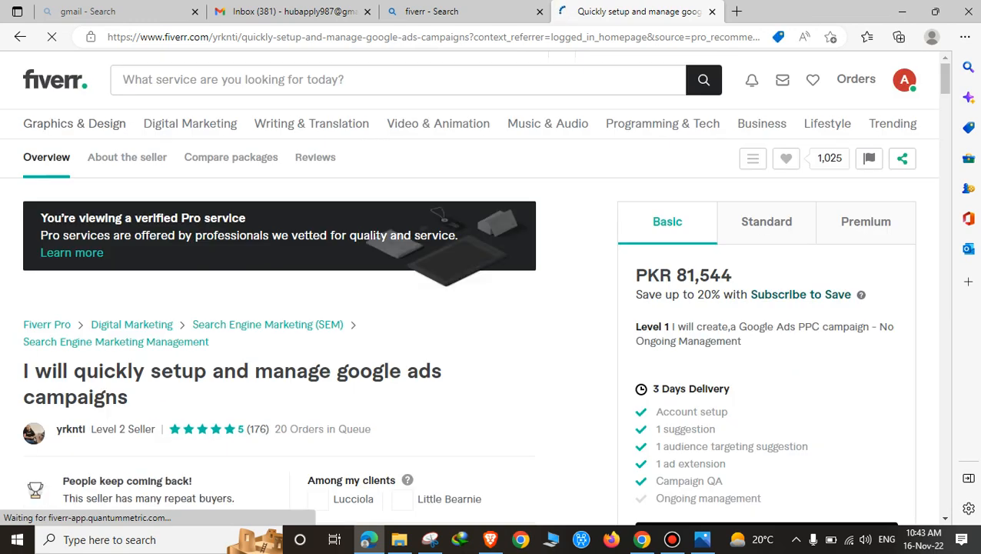
Step: Scroll through the Google Ads campaign gig page to read its details
scroll(307, 308, down, 2)
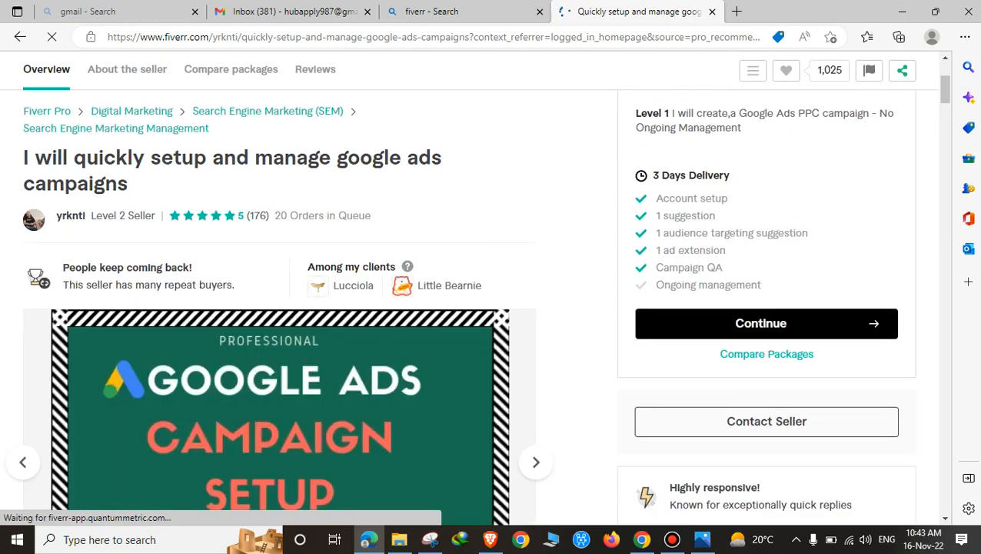
scroll(307, 307, down, 1)
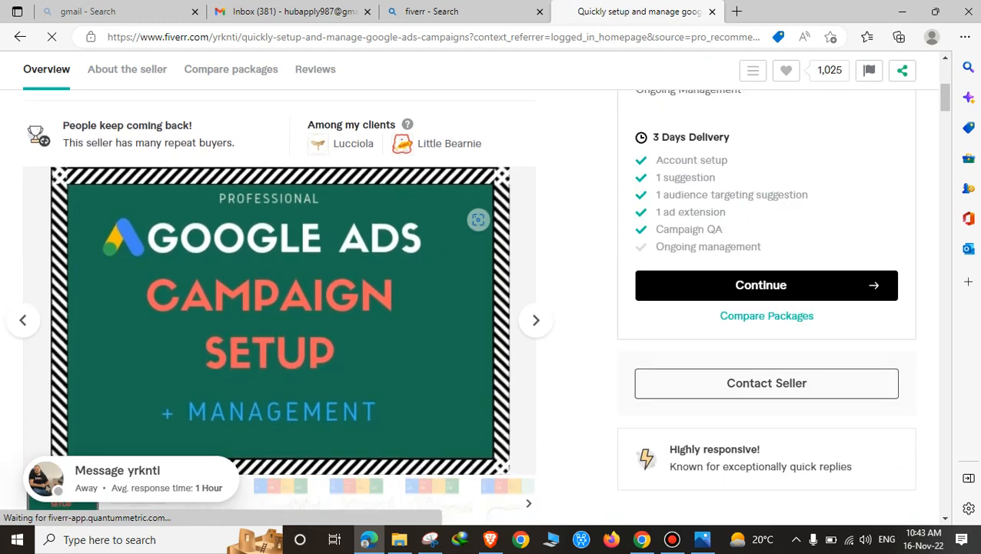
scroll(481, 212, down, 2)
scroll(279, 300, down, 3)
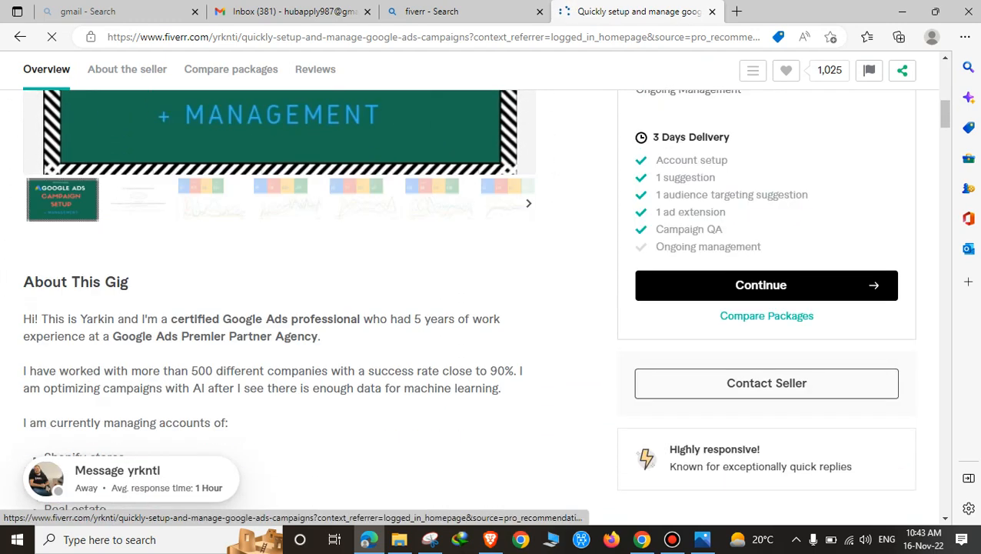
scroll(279, 300, down, 2)
scroll(279, 299, down, 5)
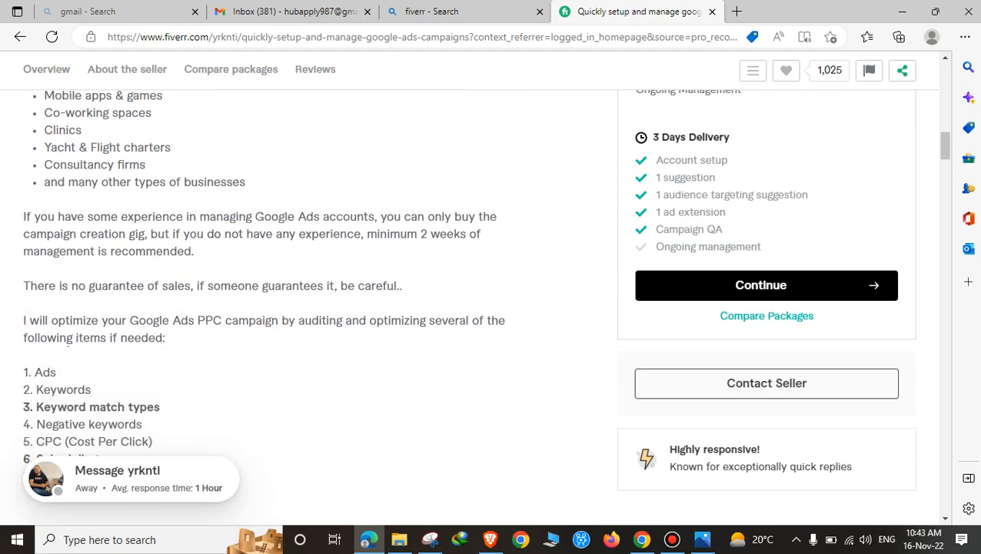
scroll(279, 307, up, 15)
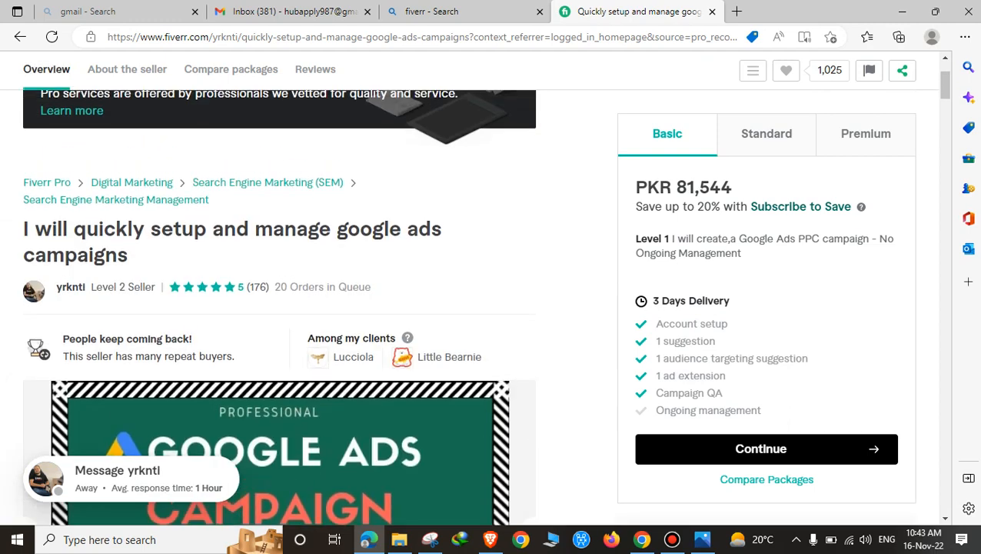
scroll(279, 307, down, 2)
scroll(280, 308, up, 3)
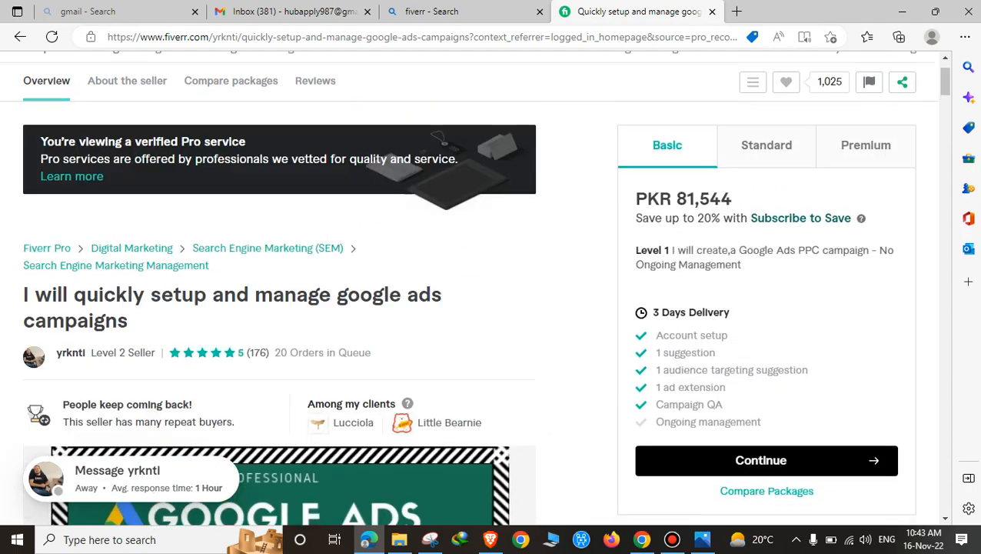
scroll(279, 308, down, 2)
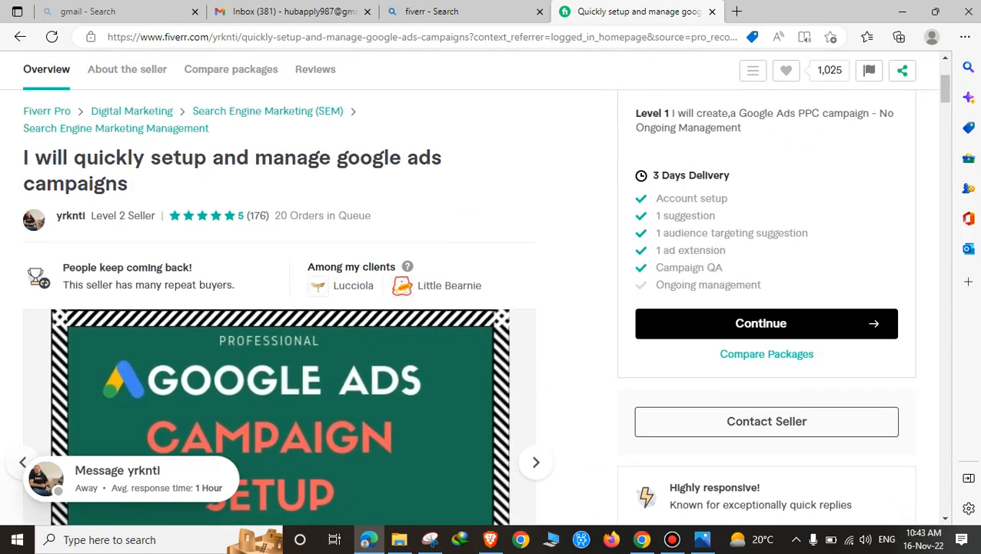
scroll(279, 308, down, 5)
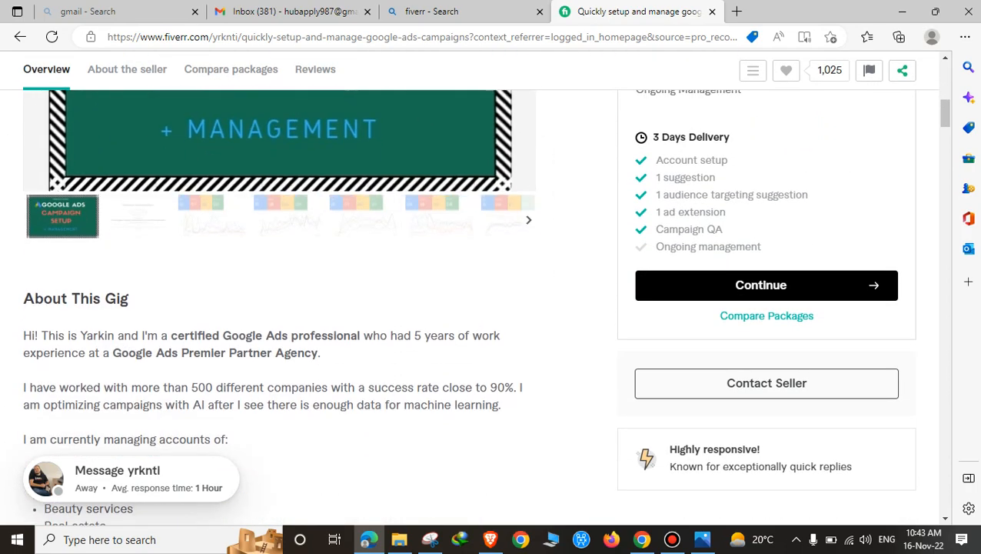
scroll(279, 307, up, 7)
Step: Compare the Standard (PKR 104,842, 14 days) and Premium (PKR 174,737, 30 days) packages, returning to Basic
click(767, 150)
click(866, 150)
scroll(279, 308, down, 2)
scroll(279, 307, up, 4)
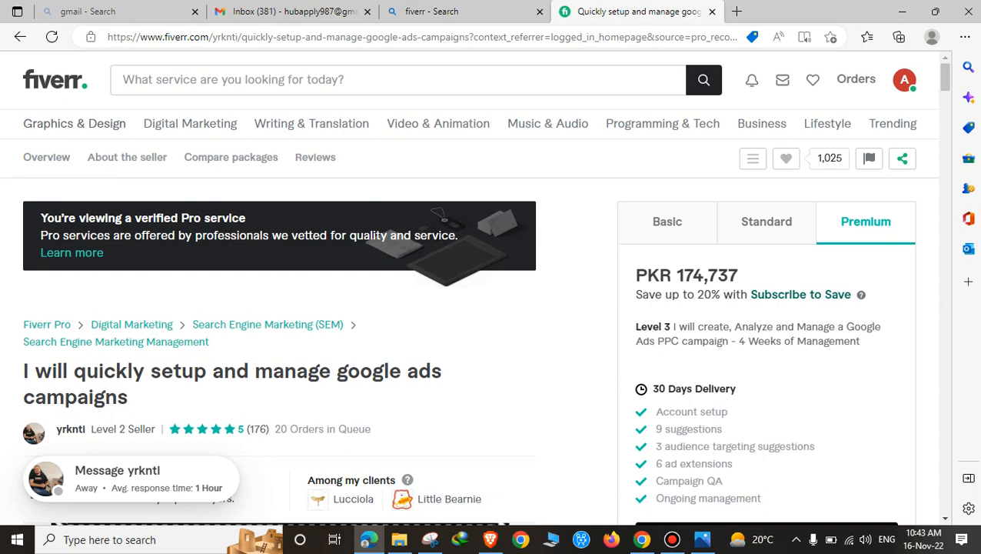
click(668, 221)
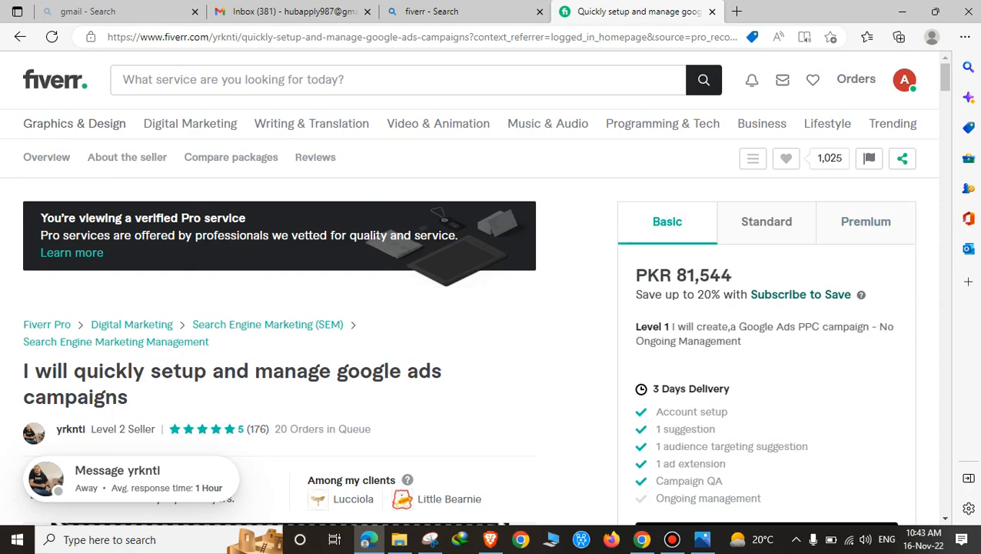
scroll(280, 308, down, 6)
scroll(279, 308, up, 3)
scroll(469, 292, up, 3)
click(905, 80)
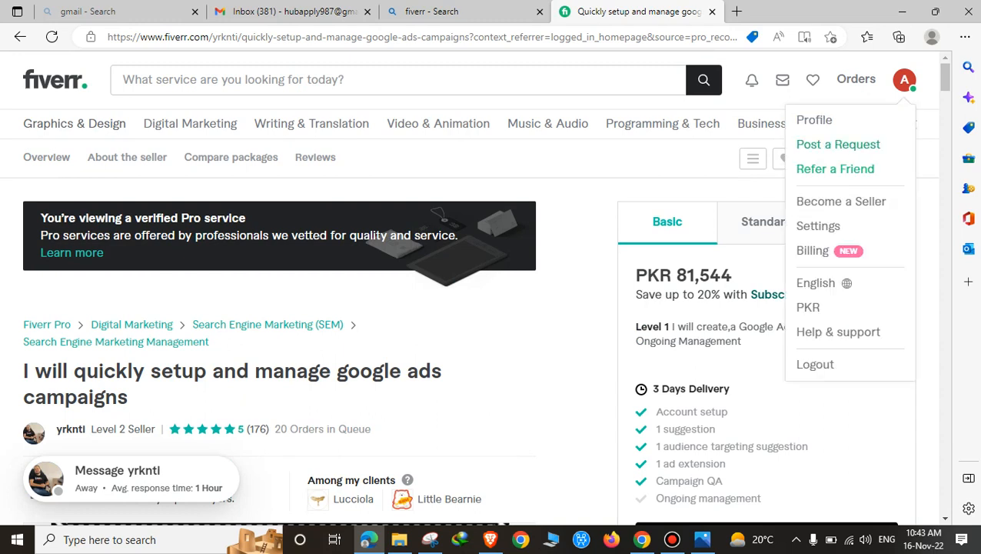
Step: Replace the Full Name in account settings with the account holder's full name
click(819, 225)
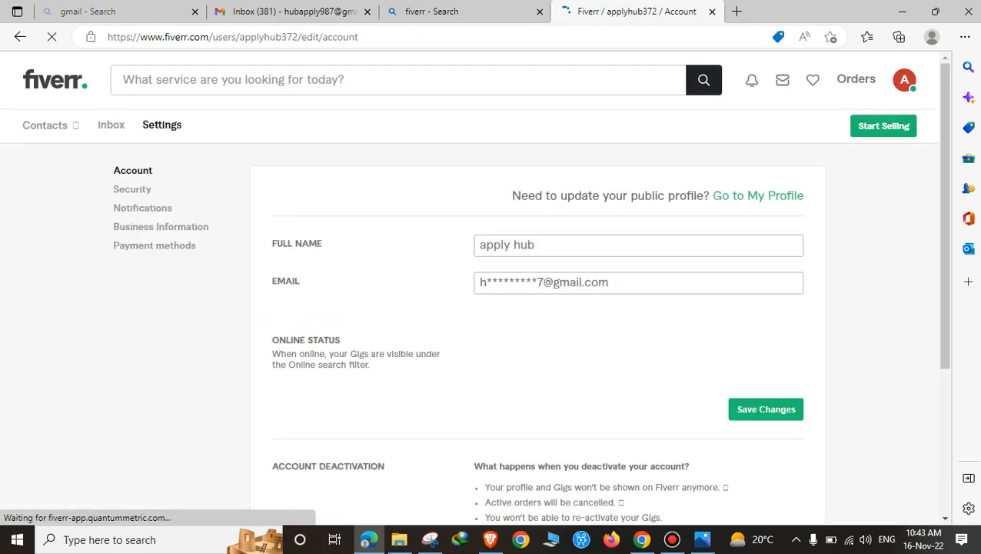
click(538, 245)
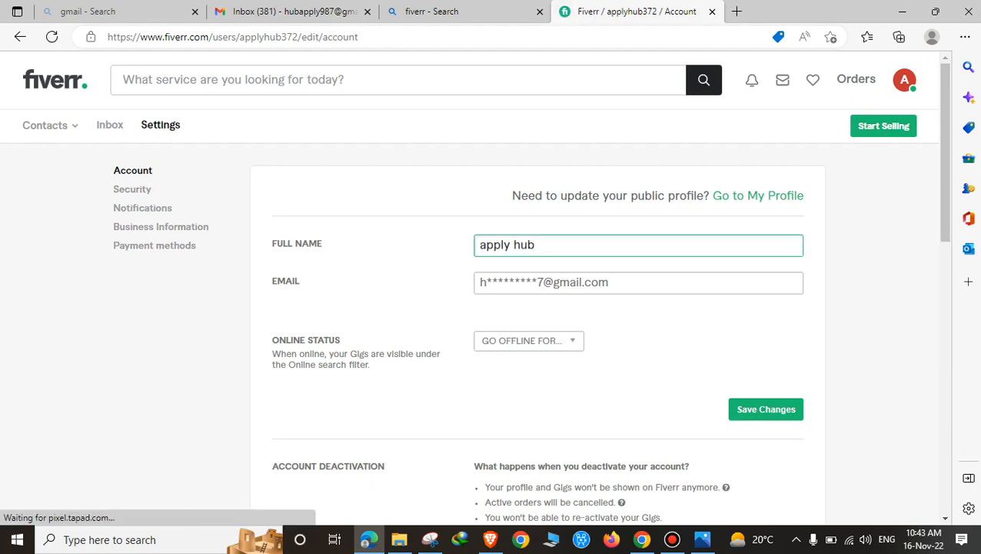
key(ctrl+a)
key(BackSpace)
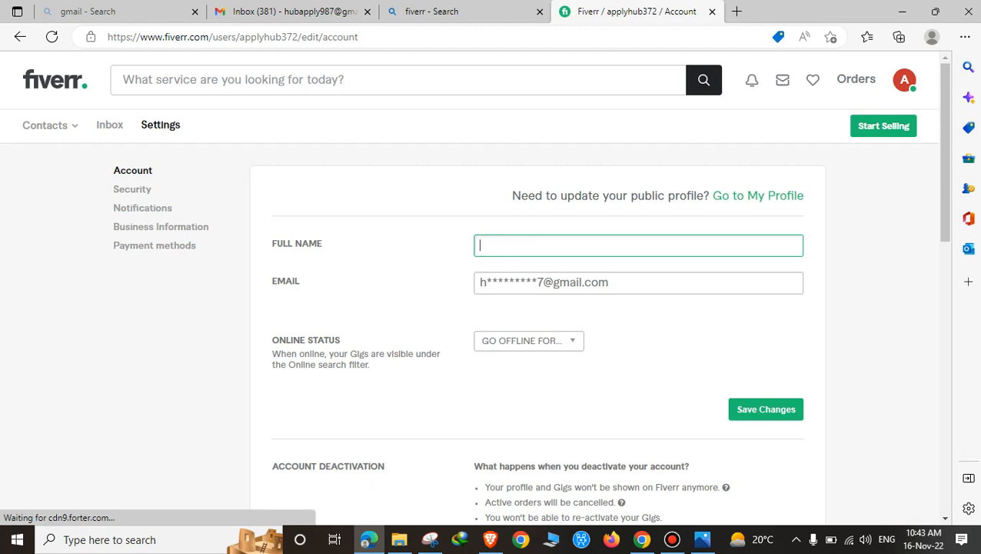
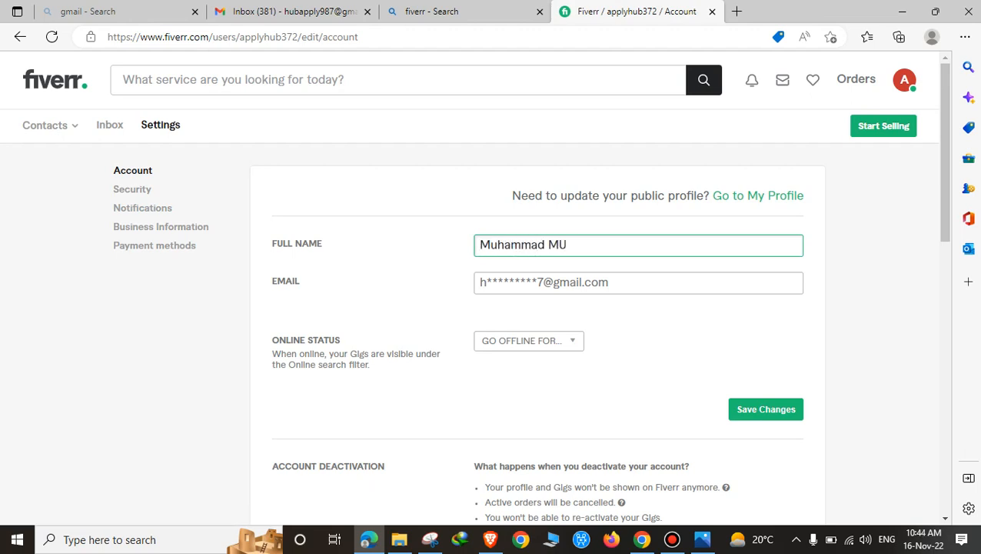
Step: Set Go Offline For to FOREVER and save the account settings
click(528, 340)
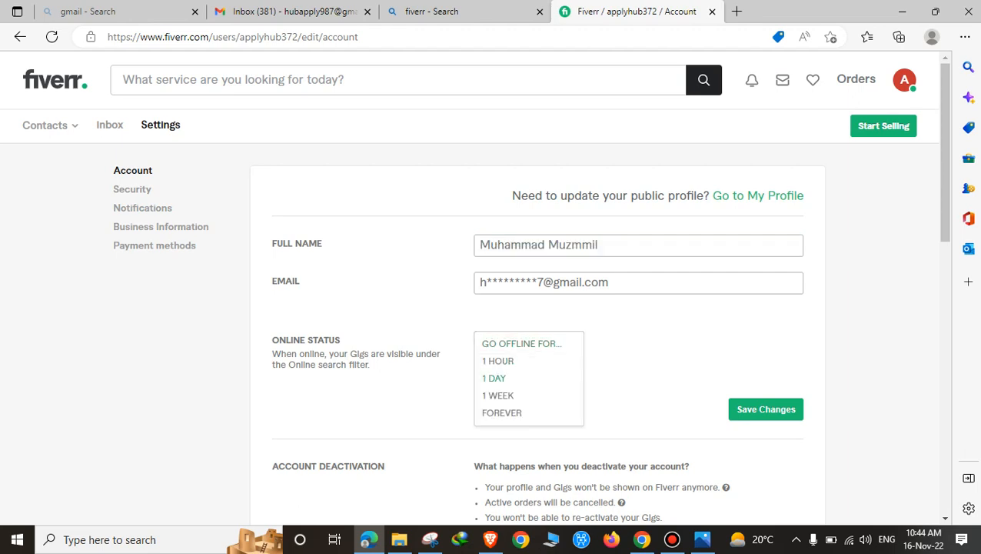
click(502, 412)
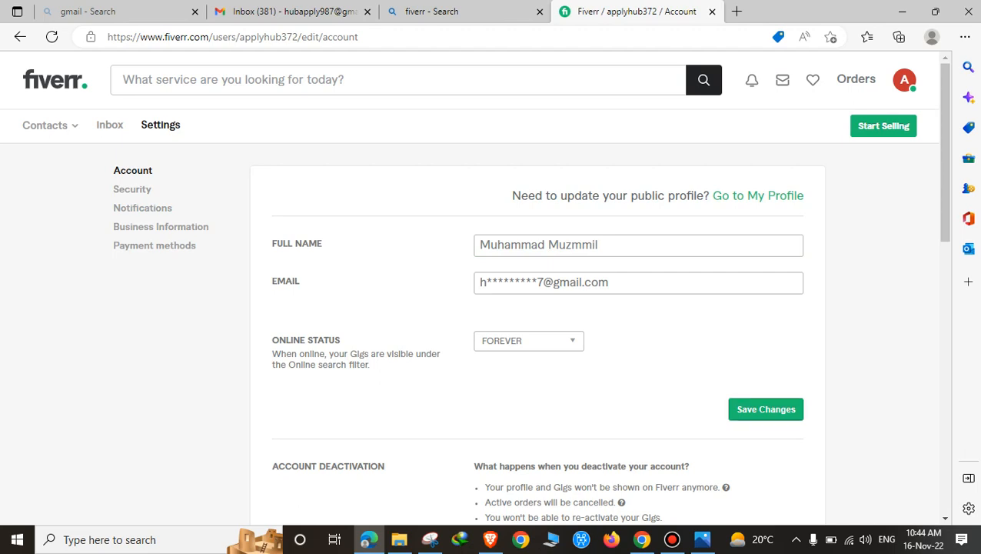
click(766, 409)
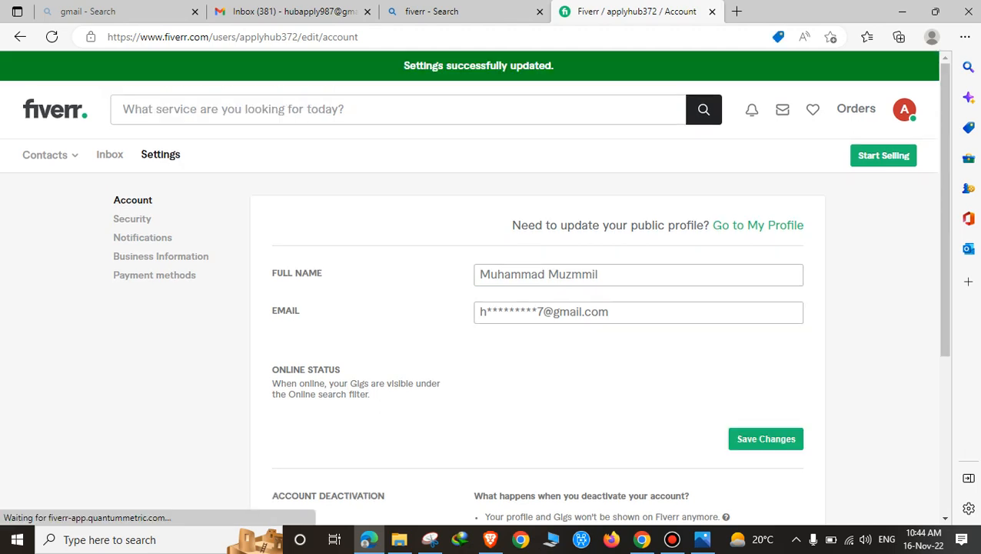
scroll(492, 284, down, 3)
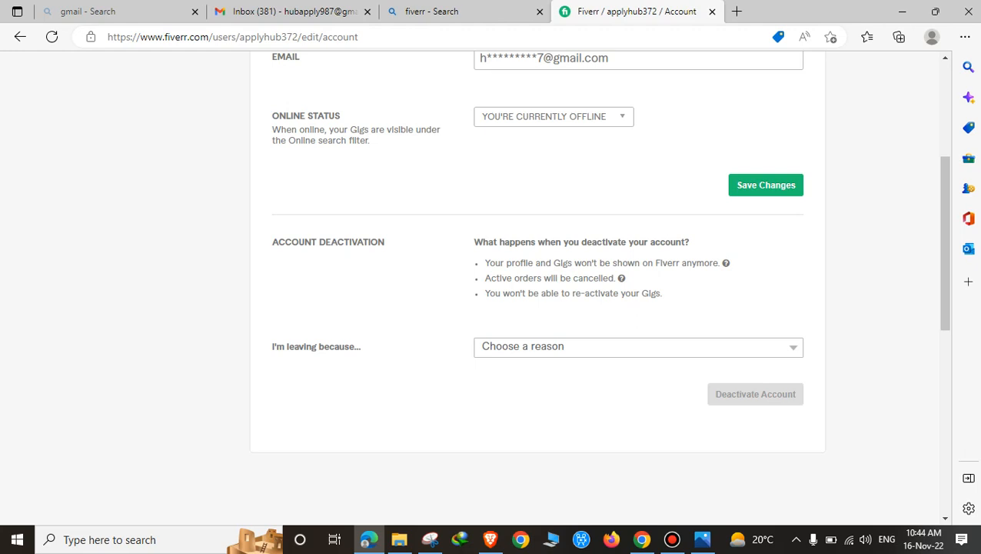
scroll(492, 285, up, 3)
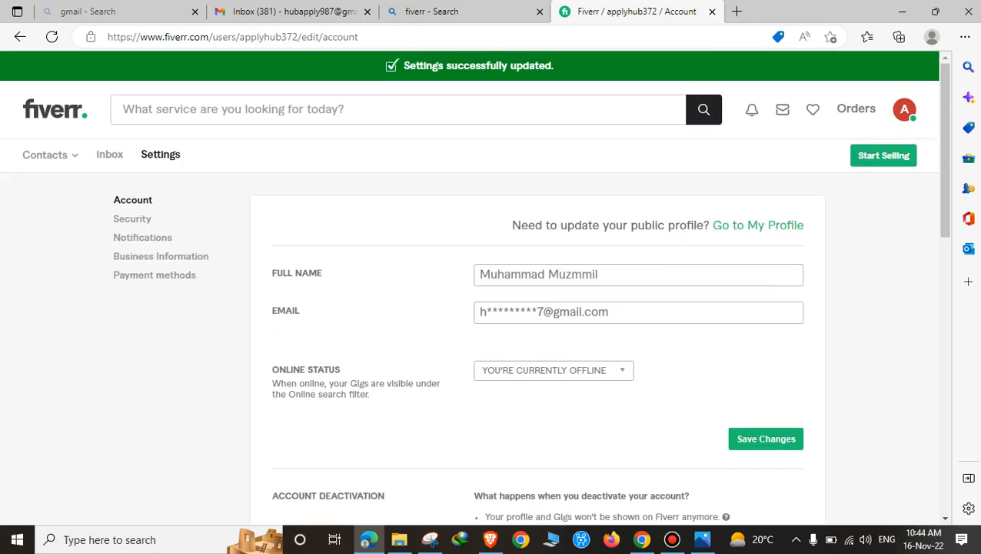
click(905, 109)
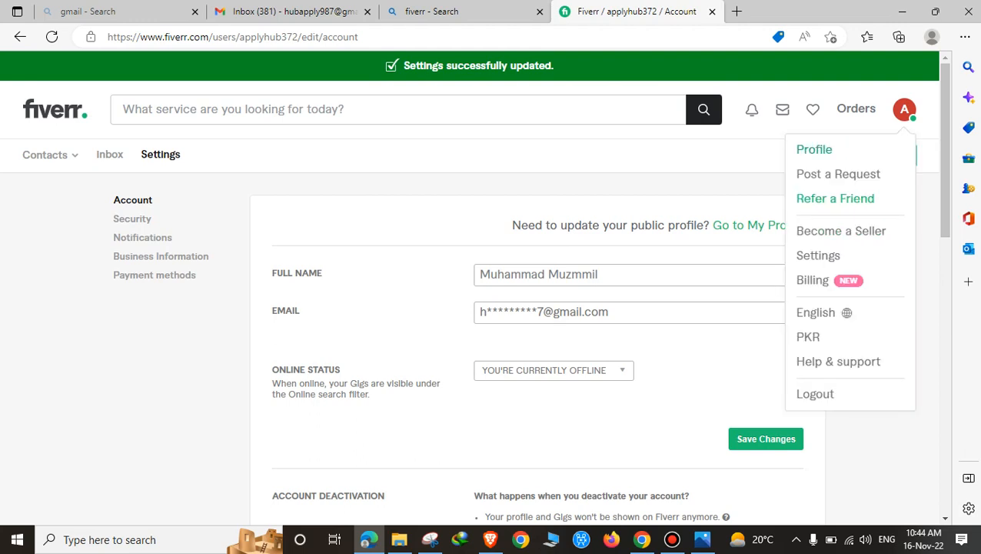
Step: Open the public profile, start its one-line tagline editor, and open a blank browser tab
click(814, 150)
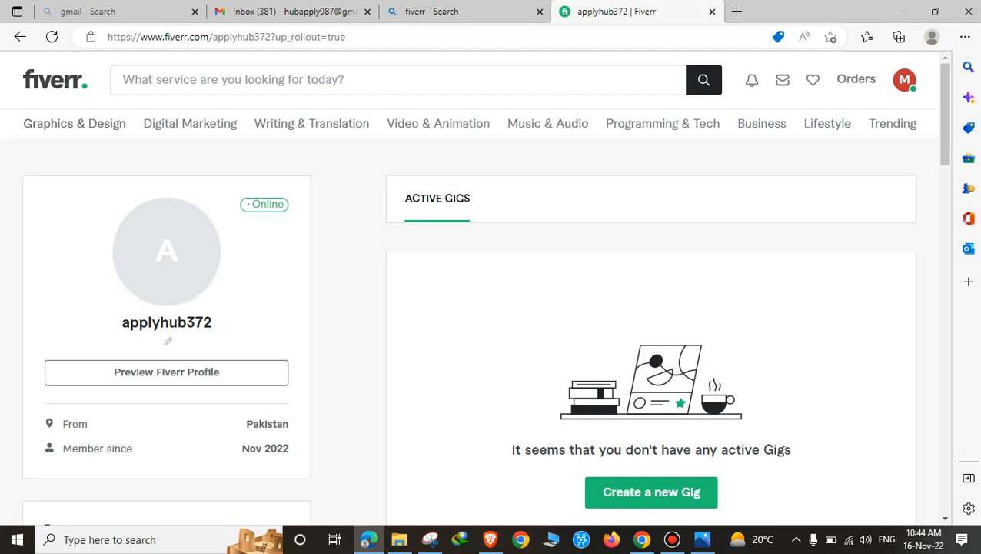
scroll(474, 288, down, 2)
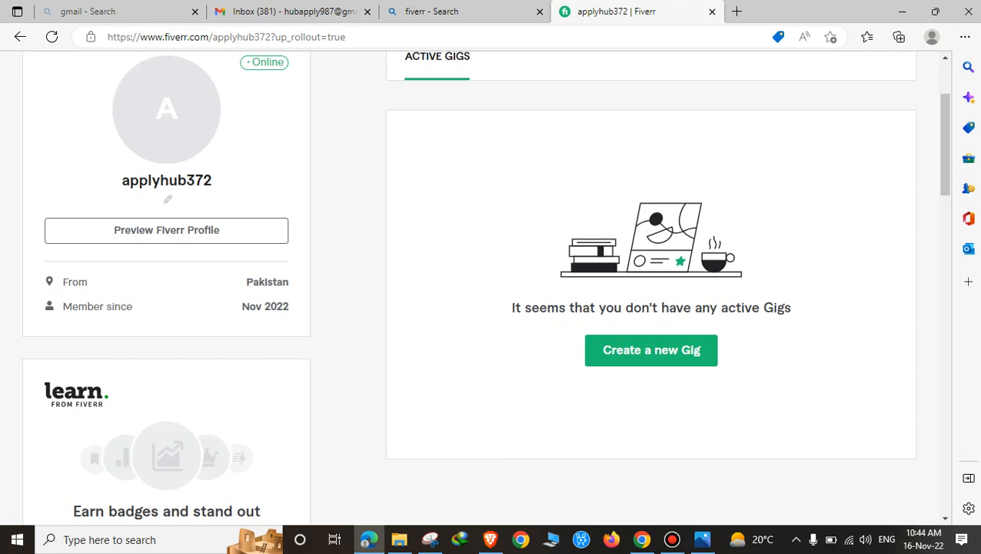
scroll(474, 288, down, 3)
scroll(474, 288, down, 3)
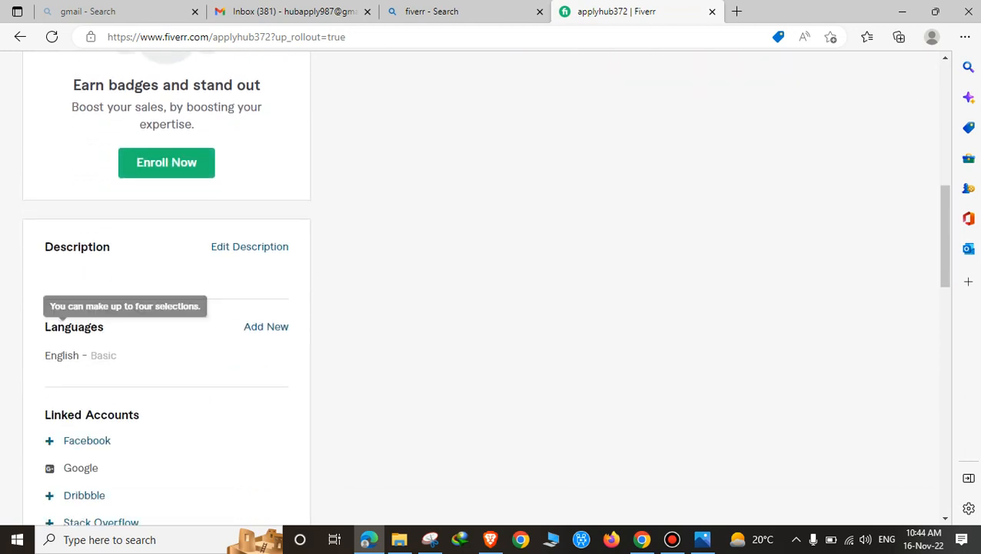
scroll(473, 289, down, 2)
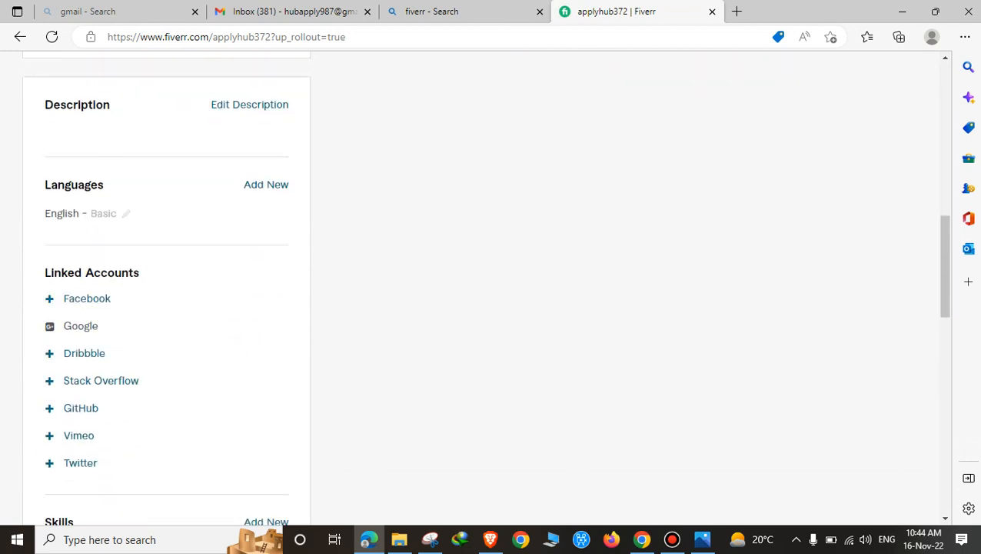
scroll(473, 289, up, 2)
scroll(474, 289, up, 7)
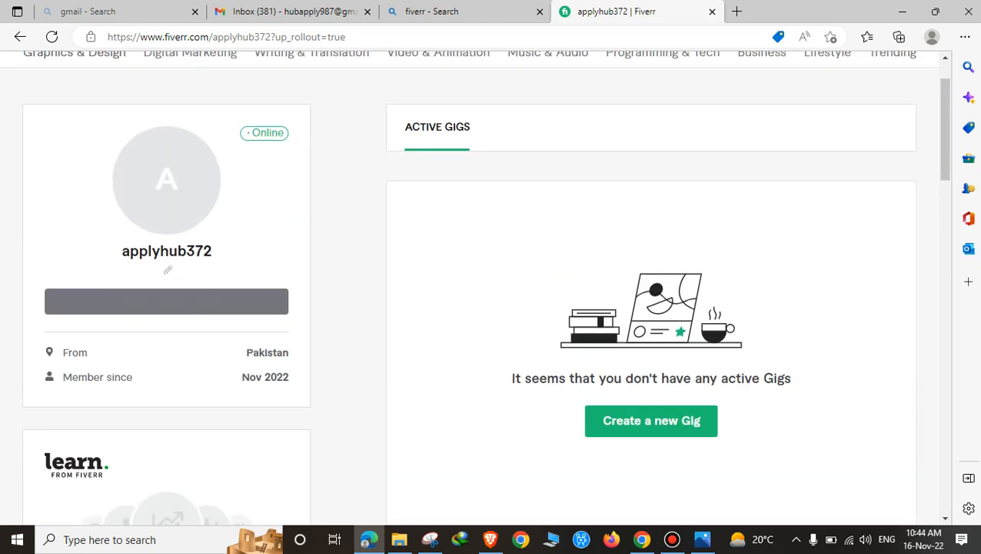
click(168, 269)
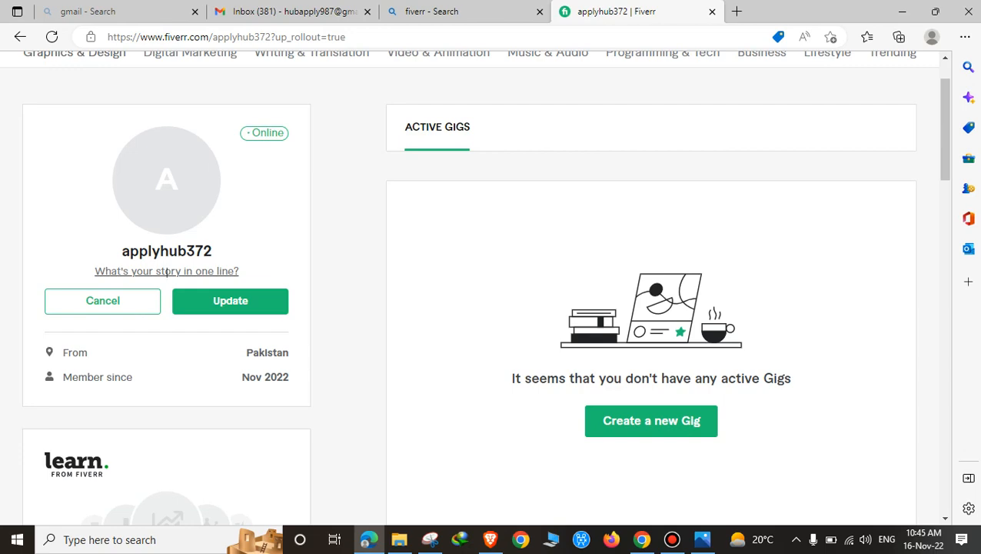
click(737, 12)
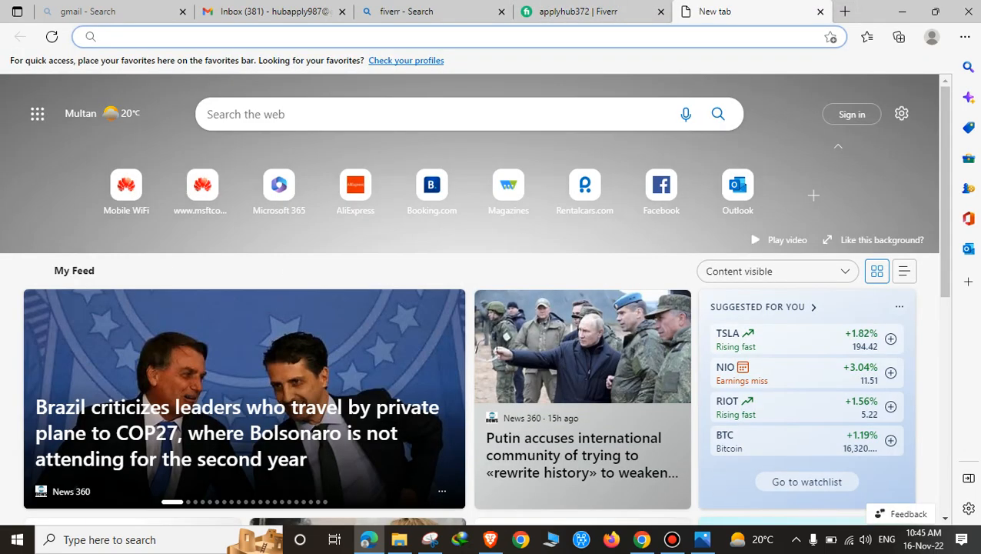
Step: Abandon the new-tab address entry and return to the applyhub372 Fiverr profile tab
text(at)
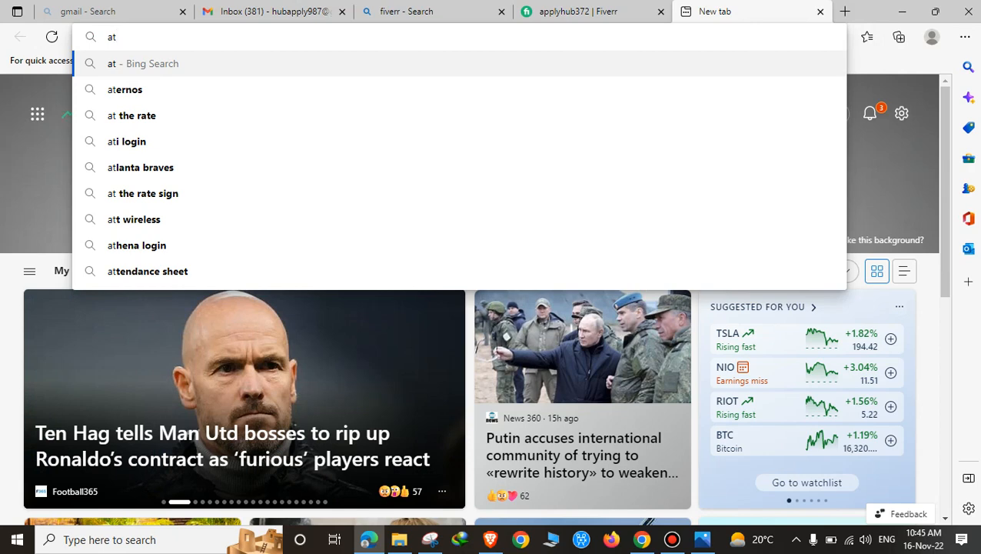
key(BackSpace)
key(BackSpace)
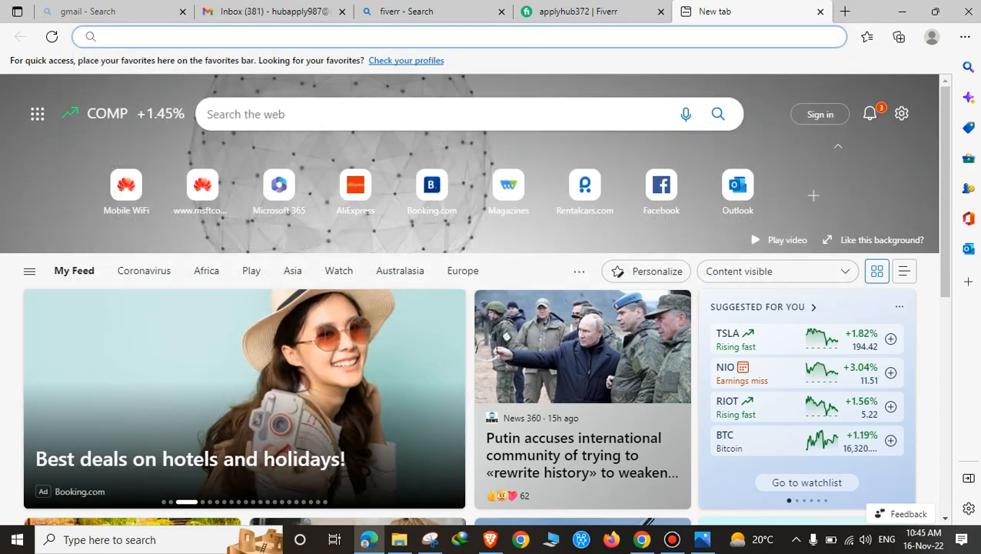
click(578, 11)
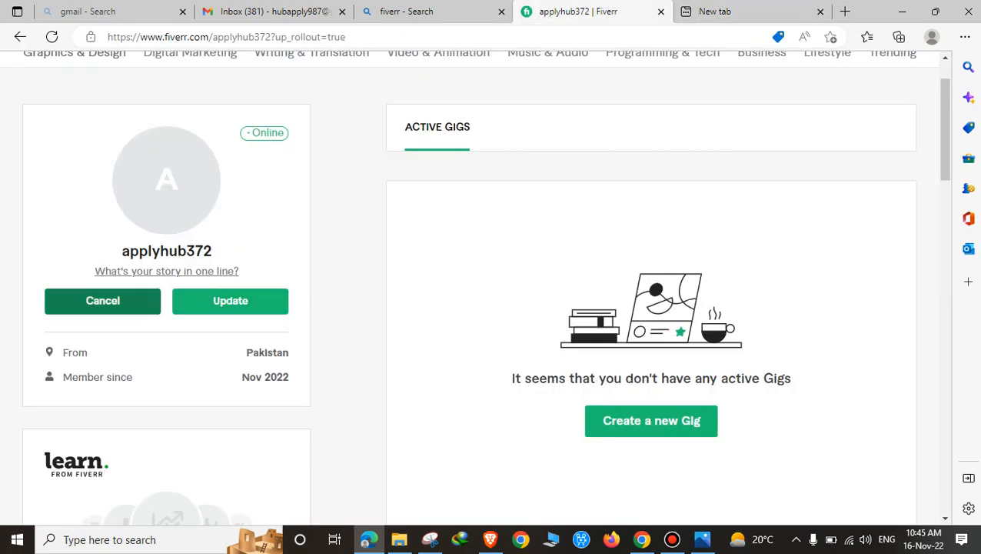
Step: Cancel the tagline edit and open the profile's empty Description editor
click(102, 300)
scroll(102, 301, down, 2)
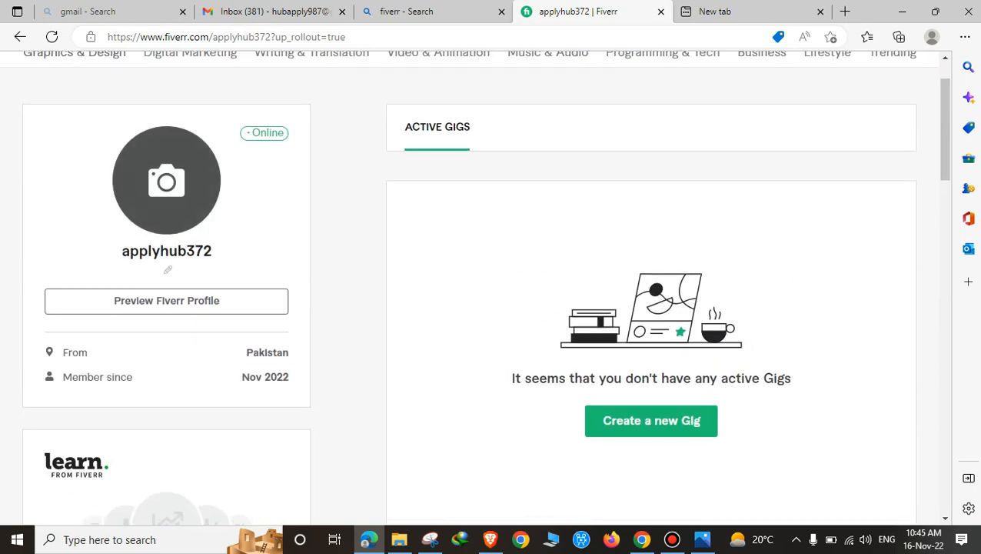
scroll(485, 285, down, 6)
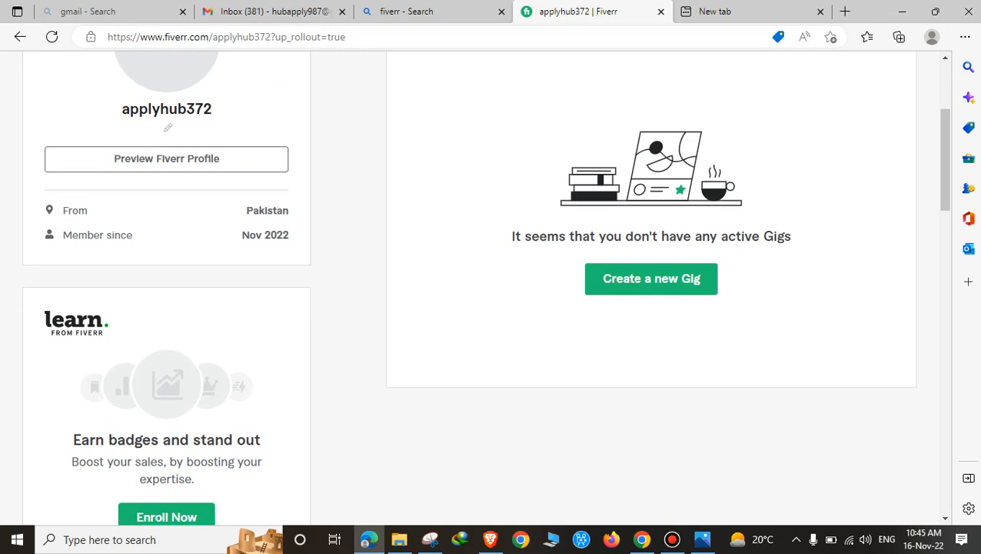
scroll(250, 230, down, 1)
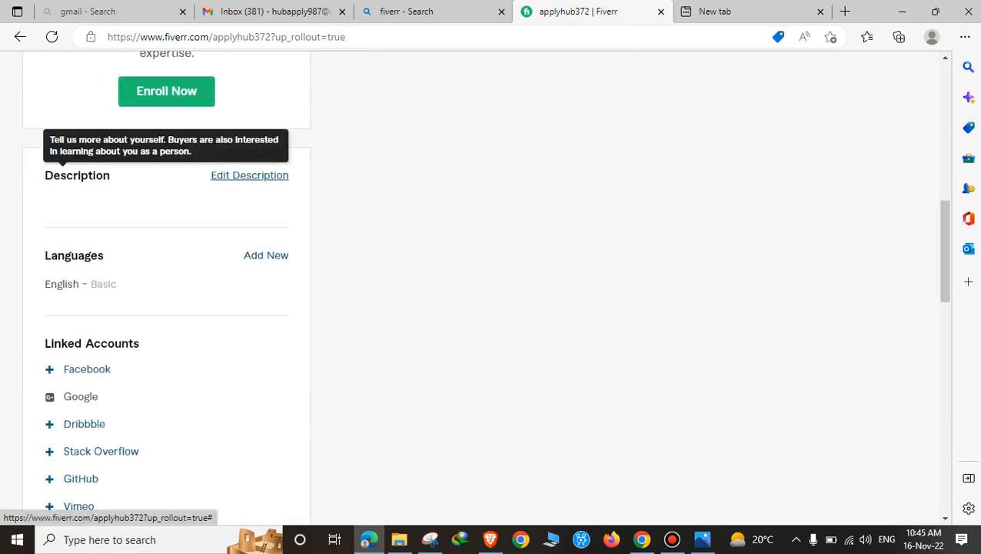
click(250, 174)
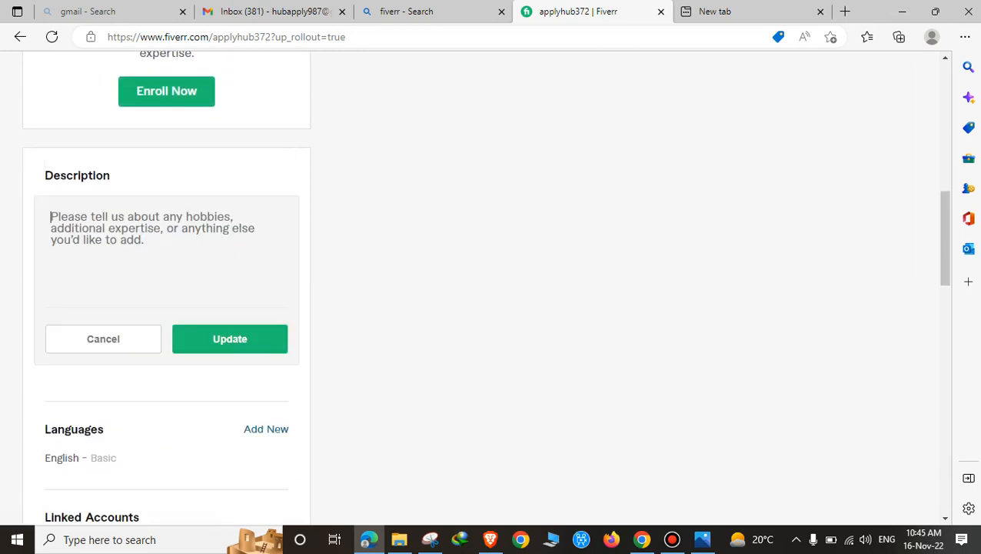
Step: In the other browser window, open Fiverr and go to the existing seller's public profile
click(490, 539)
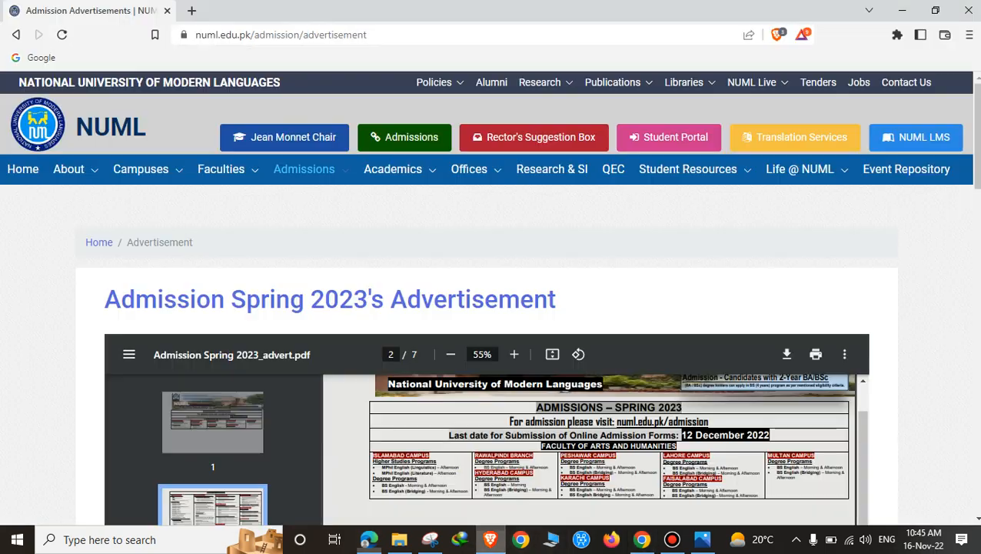
key(ctrl+t)
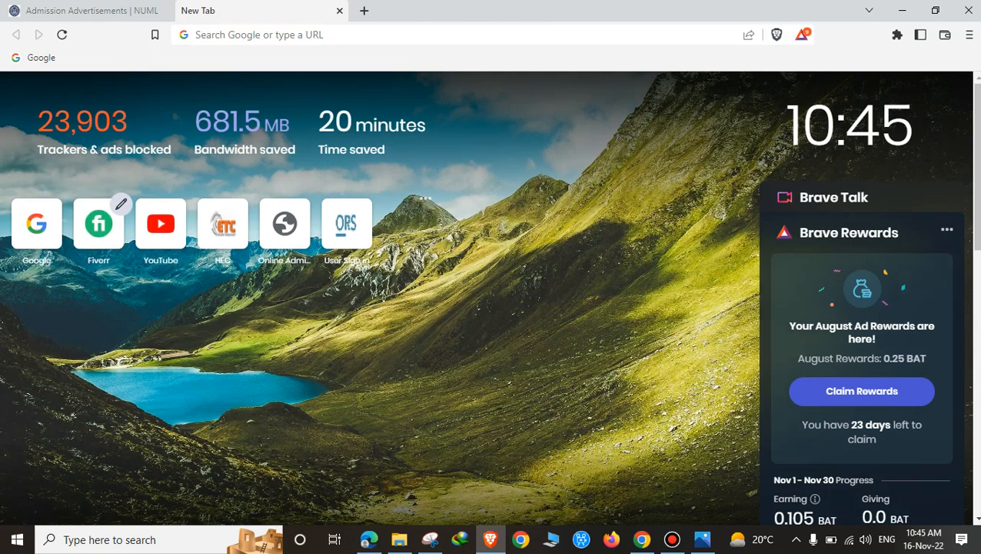
click(99, 223)
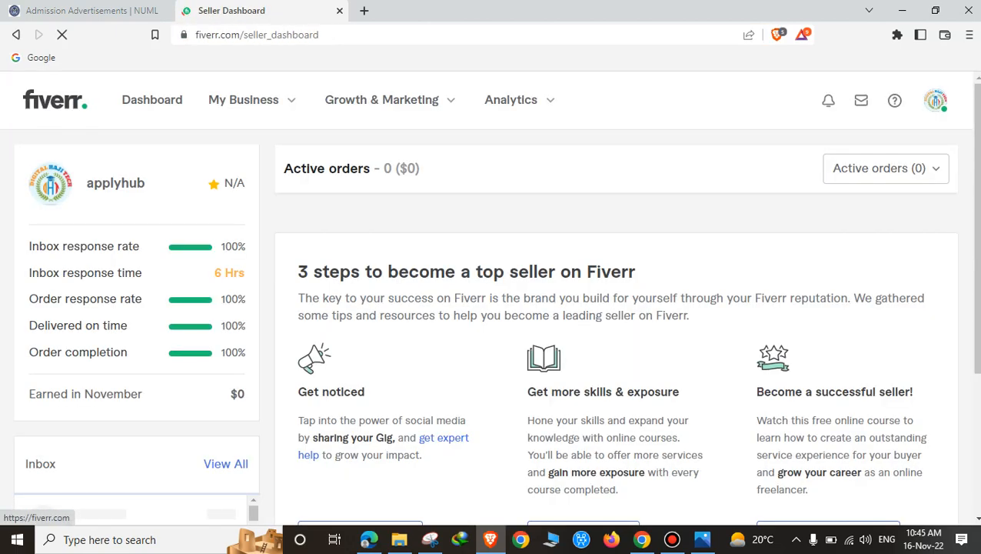
click(935, 100)
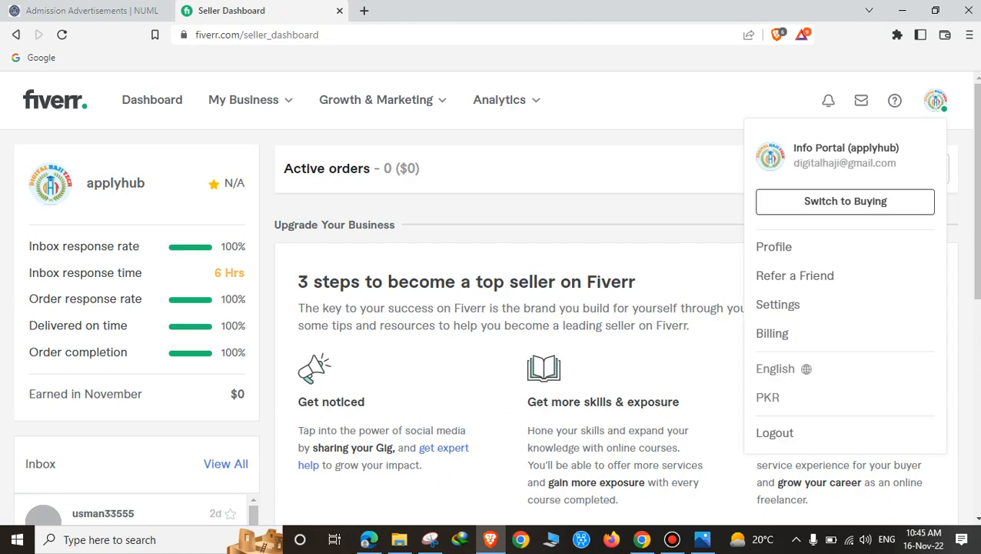
click(775, 245)
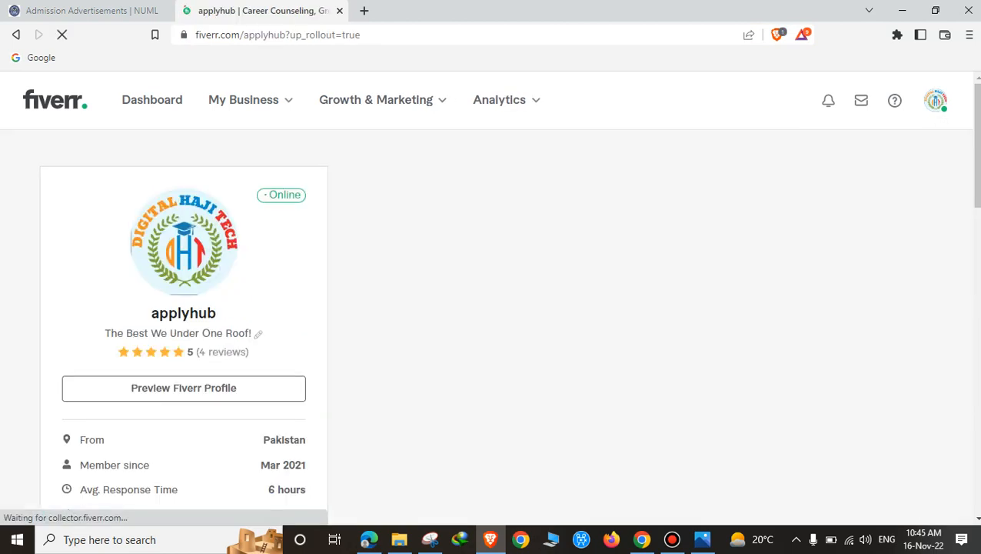
Step: Review the existing Career Counseling profile's description and five-star reviews, then return to the new profile
scroll(493, 292, down, 2)
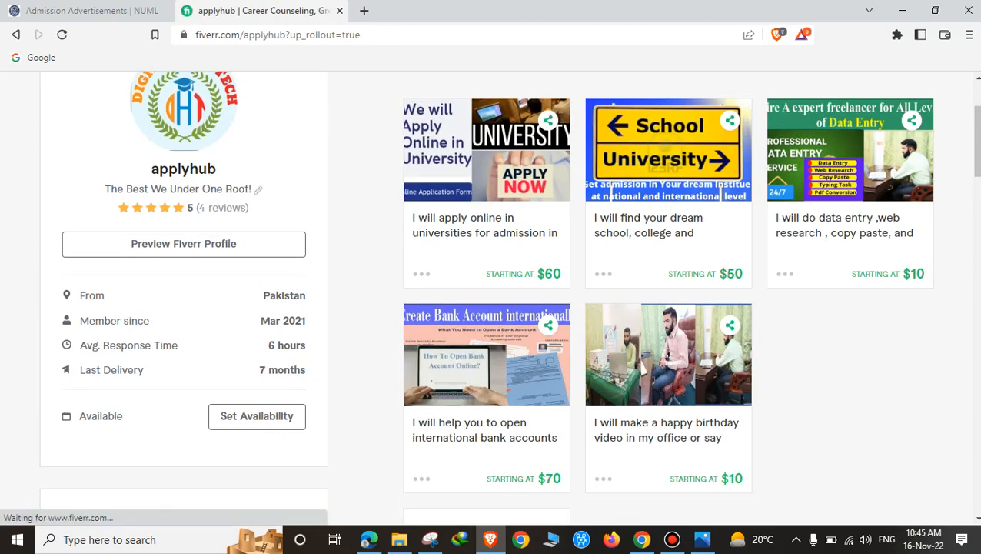
scroll(466, 298, down, 1)
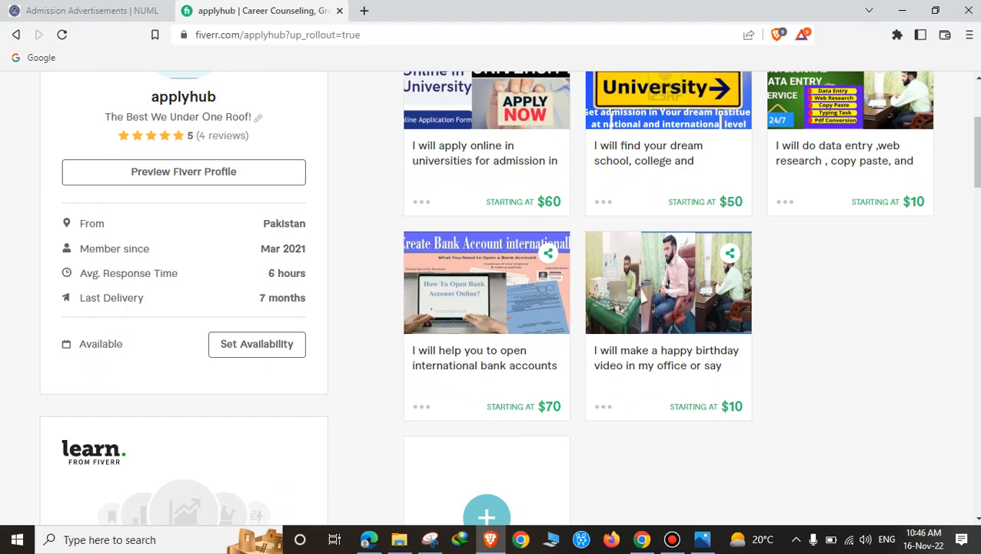
scroll(492, 296, down, 2)
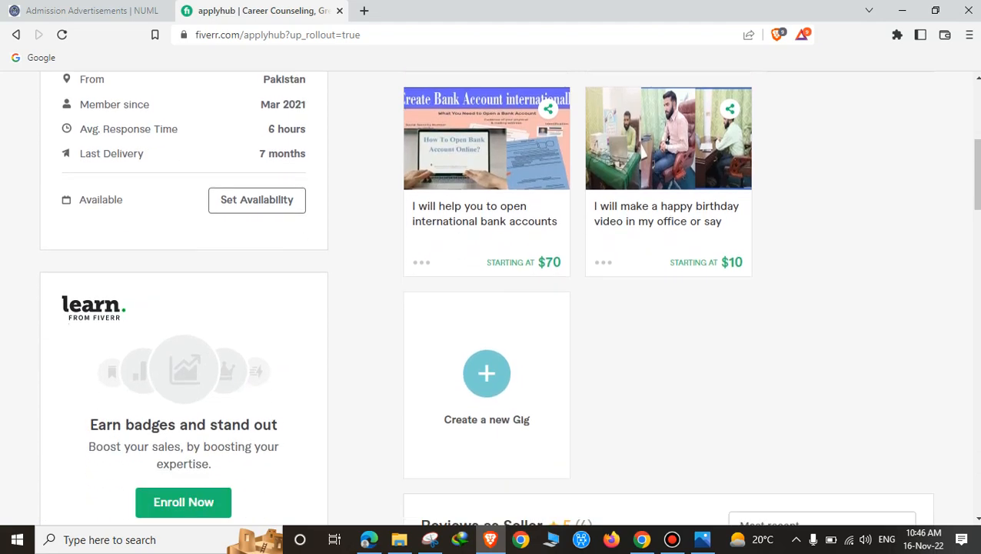
scroll(492, 298, down, 1)
scroll(492, 298, down, 4)
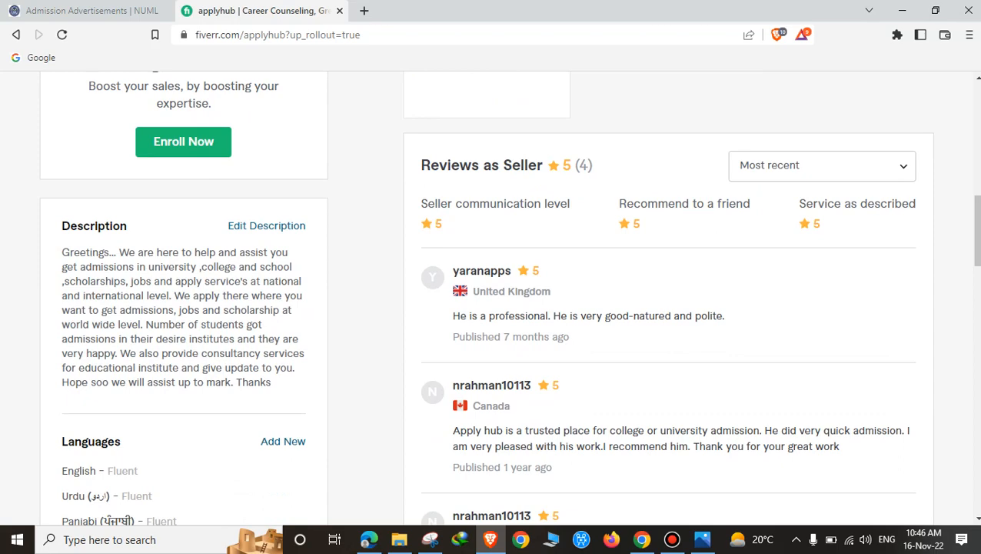
scroll(510, 298, down, 4)
scroll(510, 298, up, 4)
scroll(510, 299, down, 4)
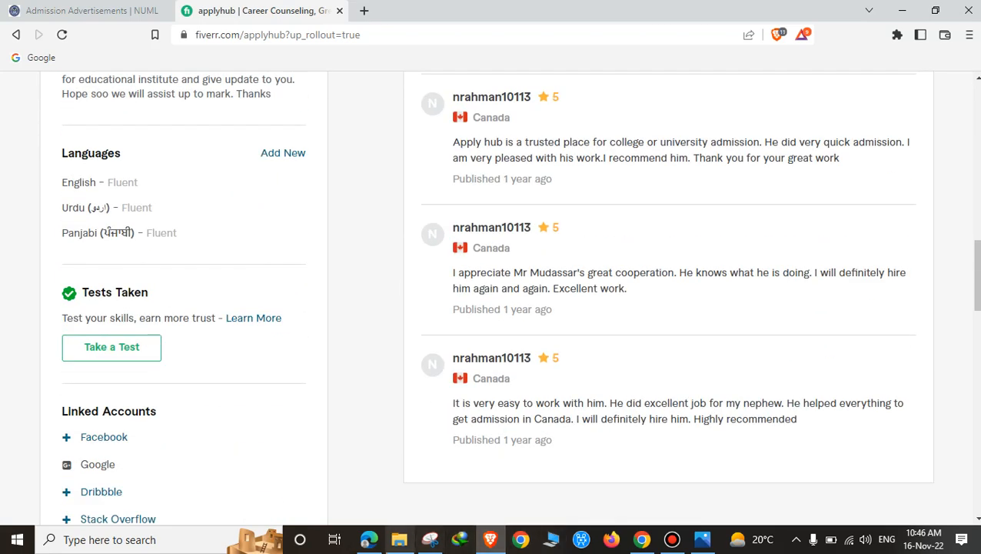
click(369, 539)
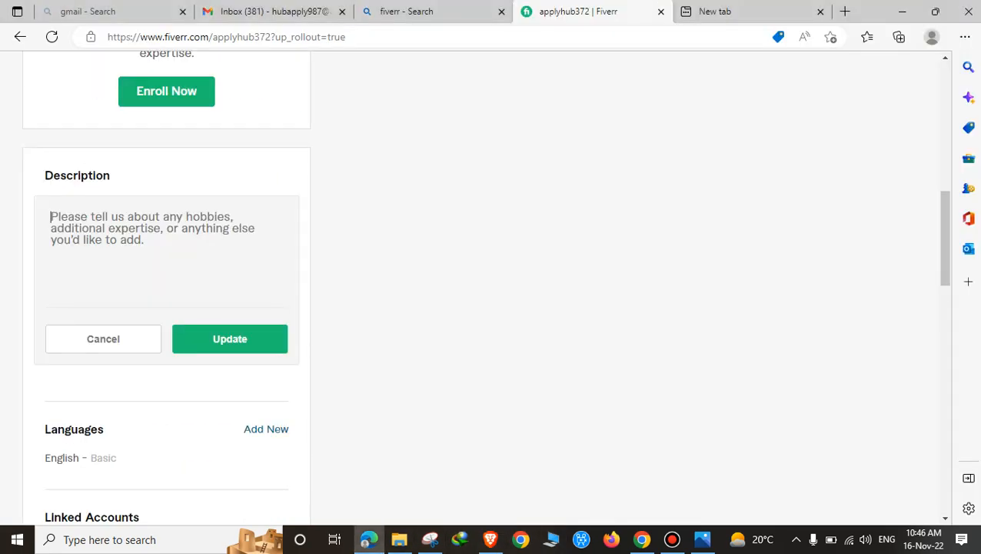
Step: Drop a half-typed new-tab search and bring up the old applyhub profile window
key(ctrl+Tab)
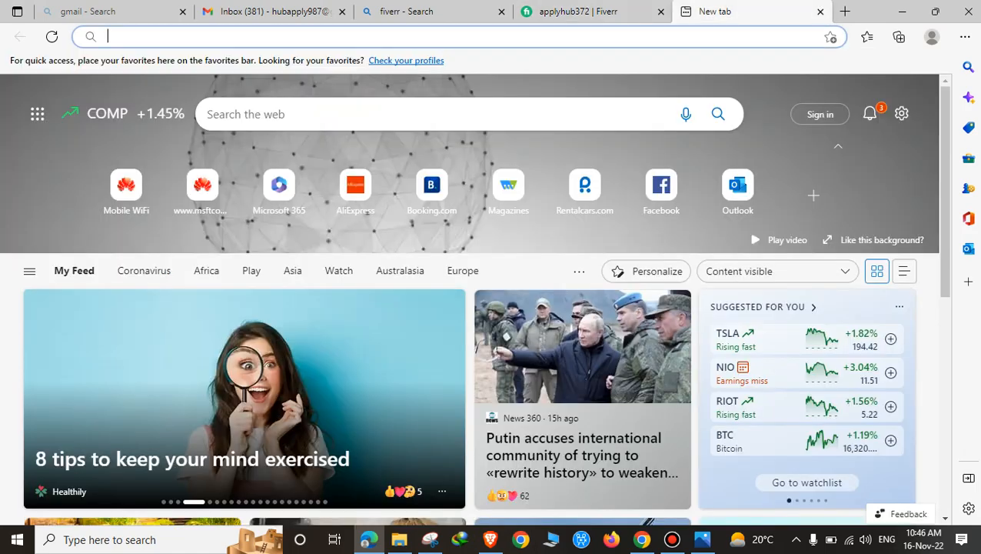
text(des)
key(BackSpace)
key(BackSpace)
key(BackSpace)
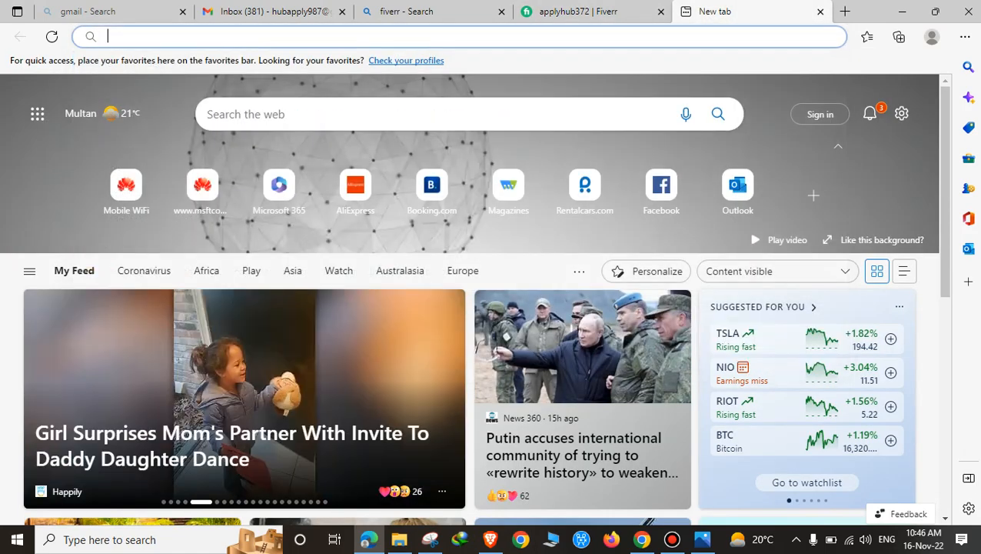
key(ctrl+shift+Tab)
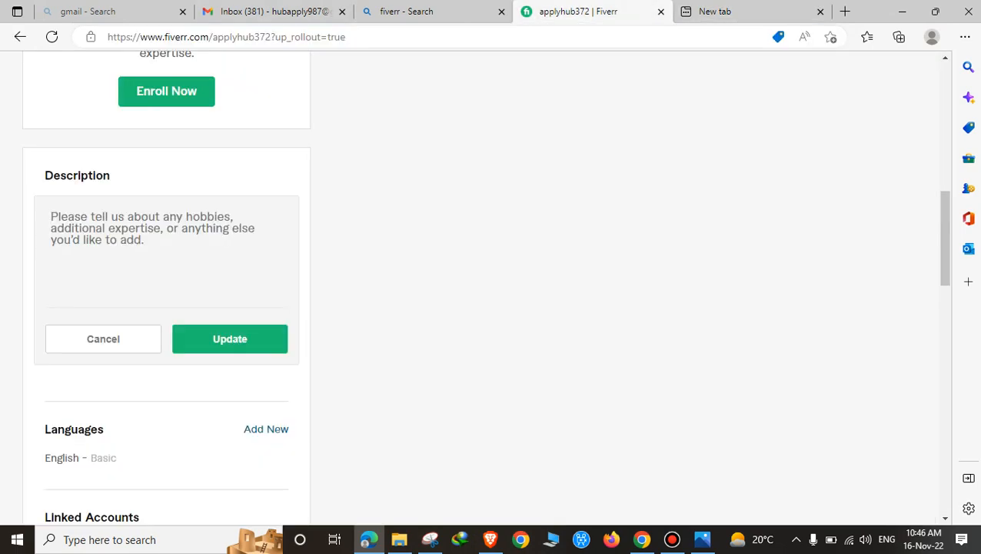
click(642, 540)
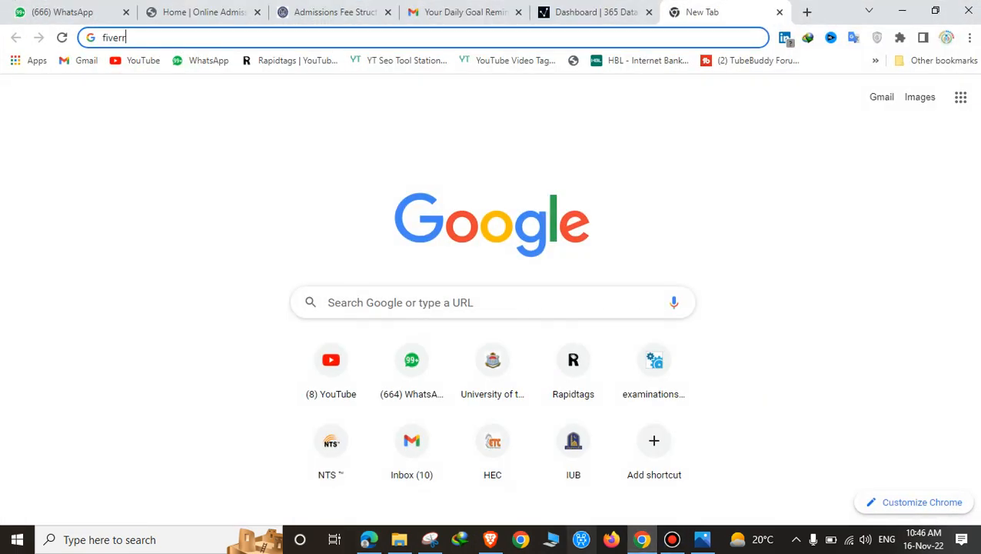
click(490, 539)
Step: Copy the seller dashboard's 'The key to your success…' paragraph for the new profile
scroll(661, 308, up, 5)
scroll(643, 512, up, 5)
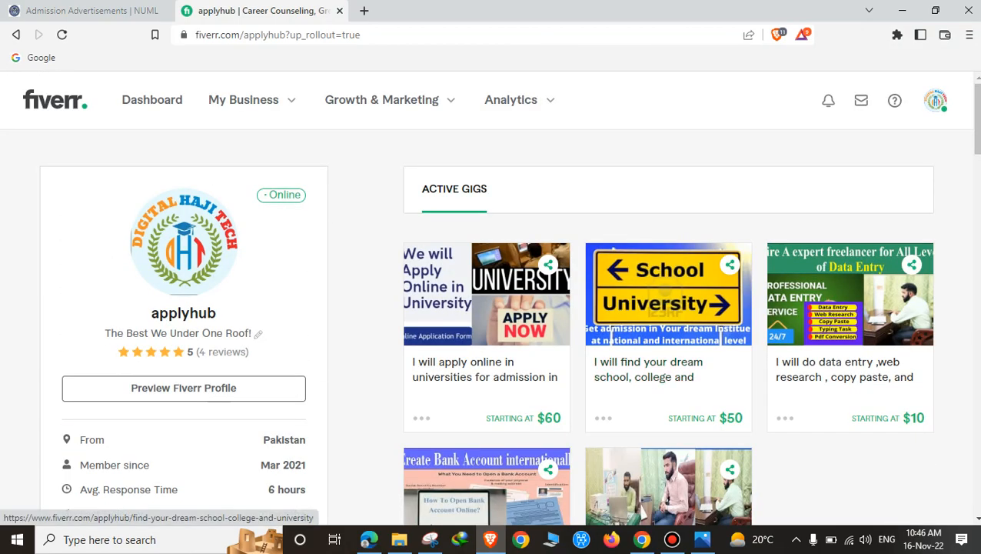
click(15, 35)
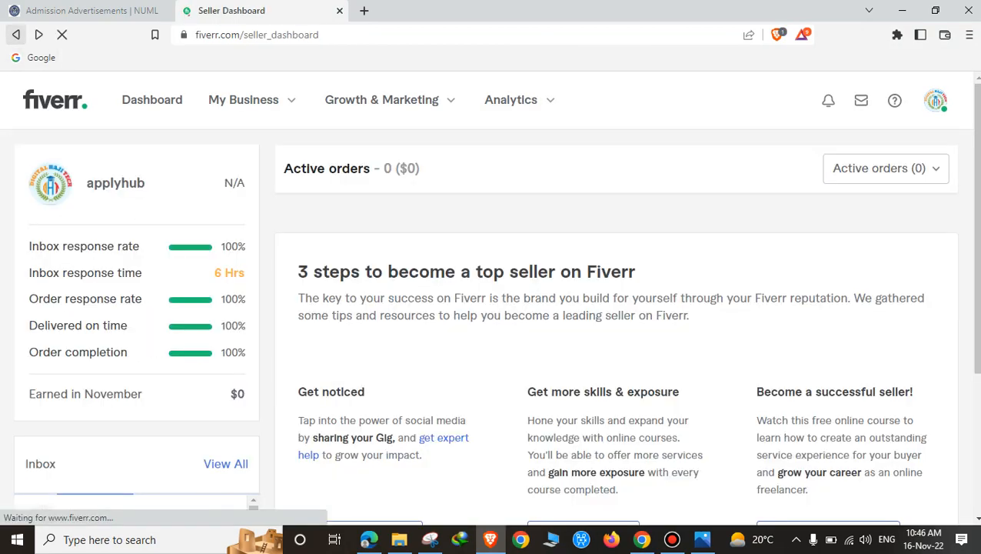
click(15, 35)
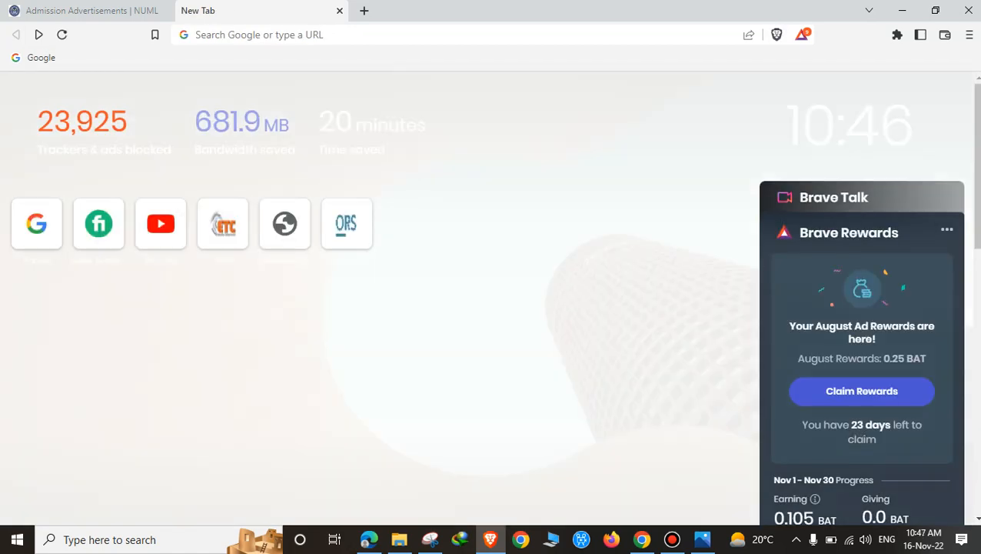
click(98, 223)
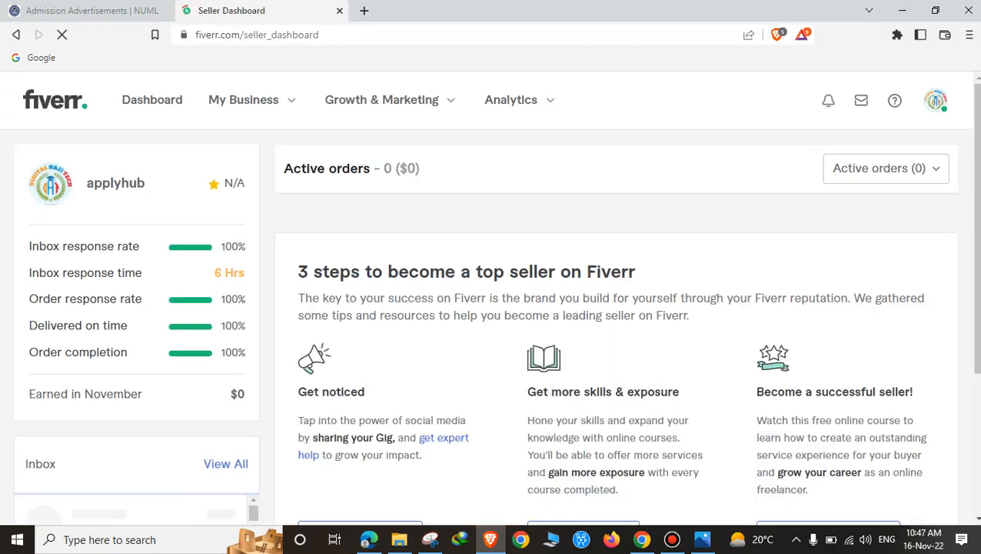
drag(298, 282, 688, 325)
click(688, 325)
drag(298, 308, 688, 326)
key(ctrl+c)
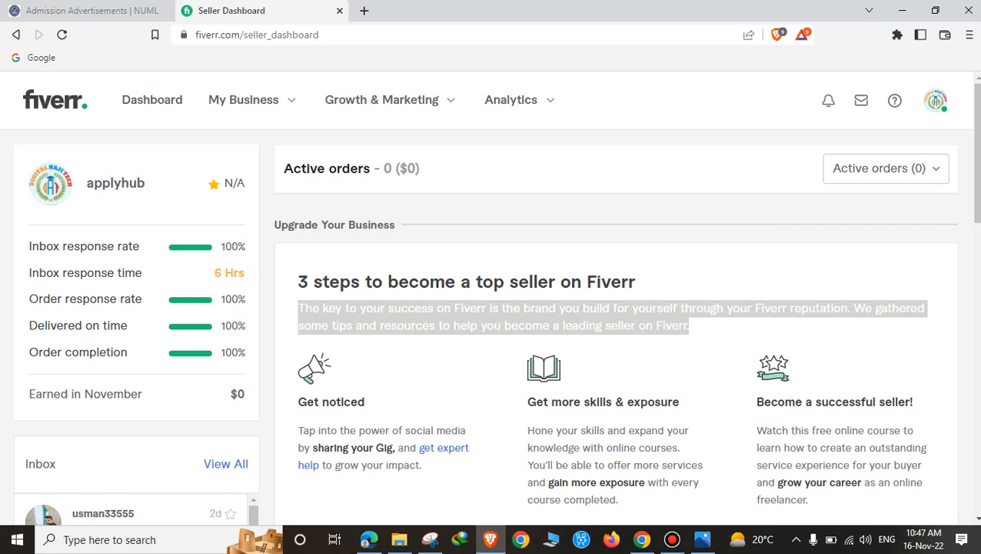
click(370, 540)
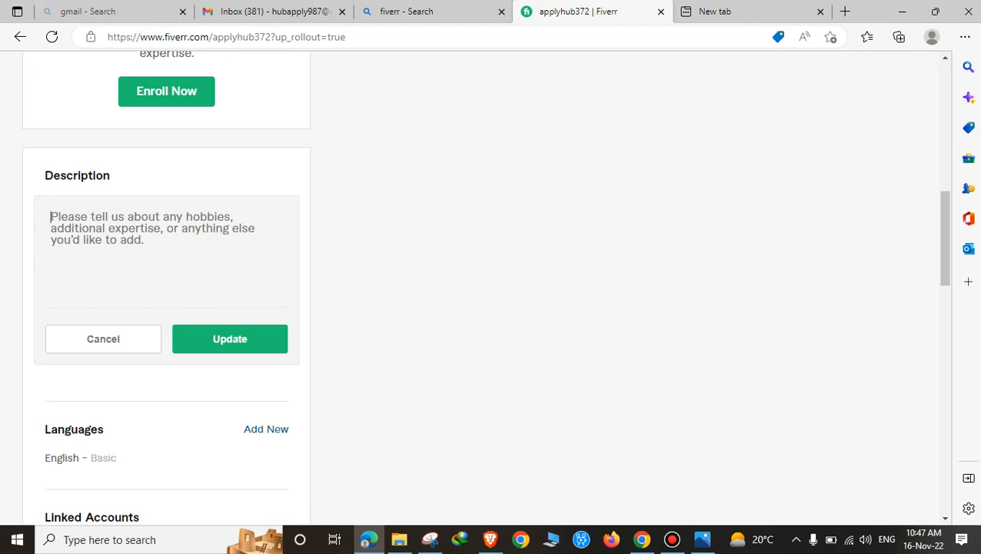
Step: Paste the brand-building paragraph into the profile Description and update it
key(ctrl+v)
click(230, 339)
scroll(231, 269, down, 1)
click(266, 233)
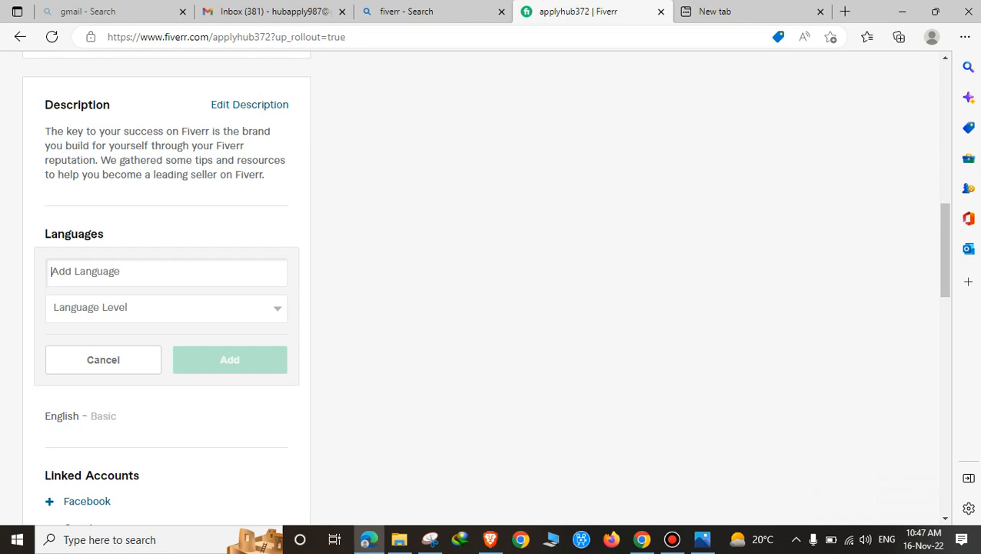
Step: Add English at Fluent level to the profile languages
text(En)
key(Escape)
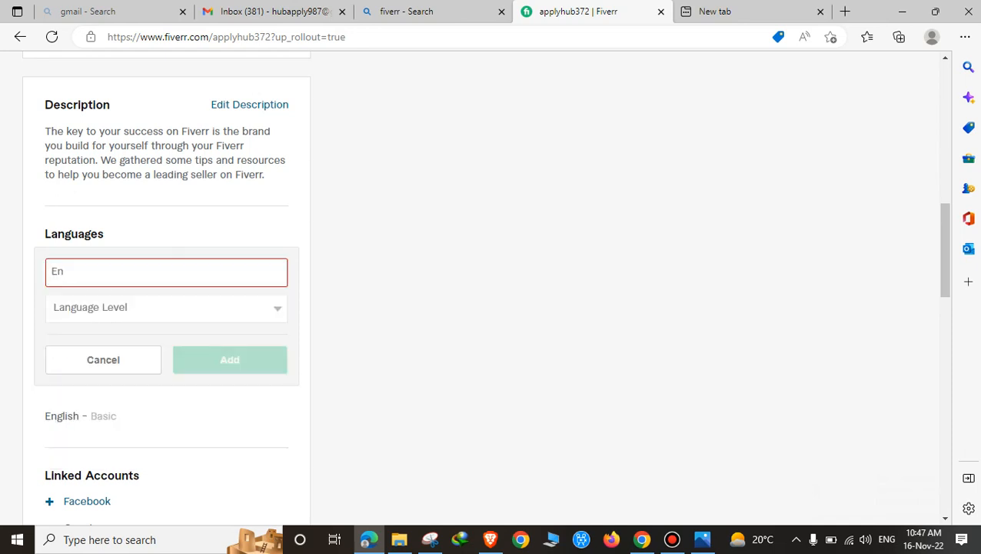
click(166, 308)
click(167, 272)
click(70, 300)
click(166, 307)
click(68, 357)
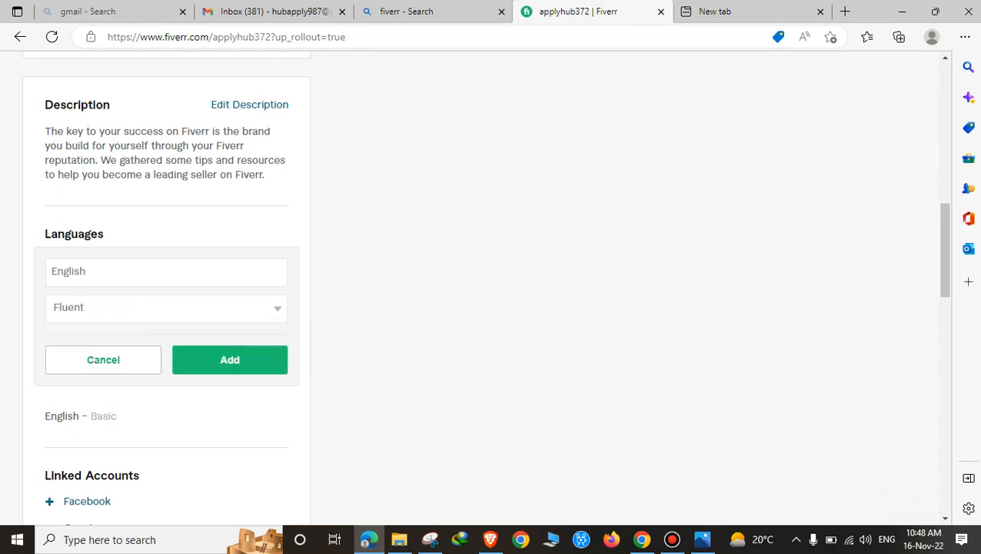
click(230, 359)
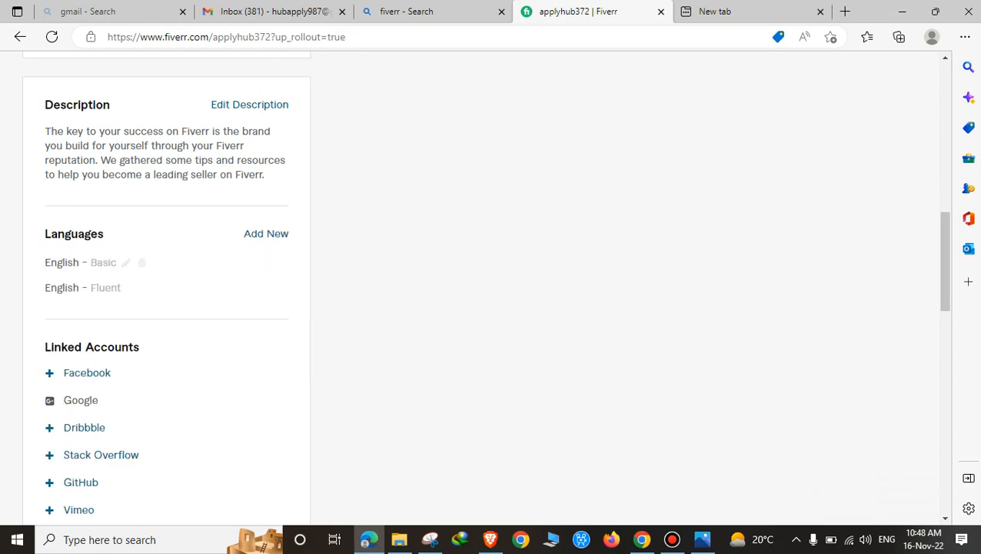
Step: Add Urdu at Fluent level, then clear a partly typed Punjabi entry
click(266, 233)
text(Ur)
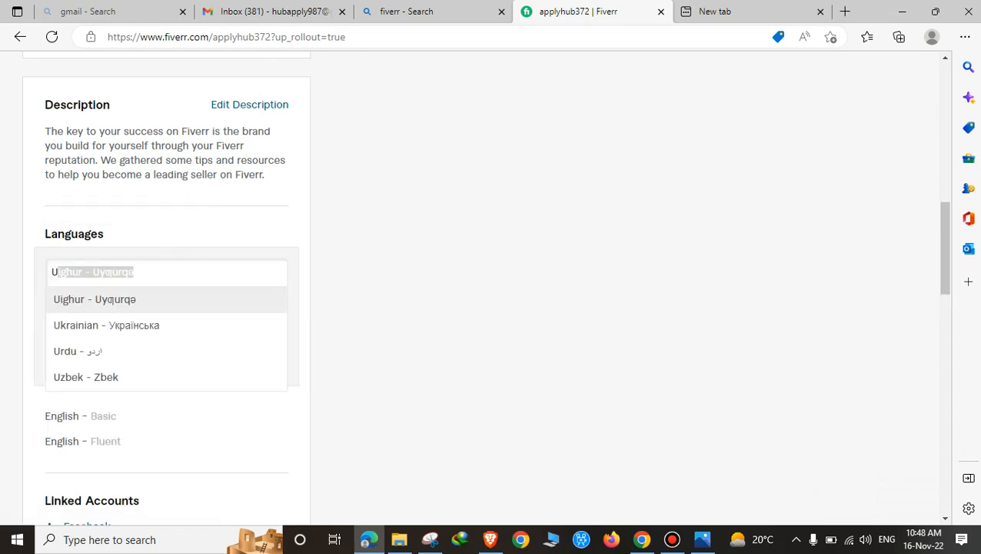
click(92, 300)
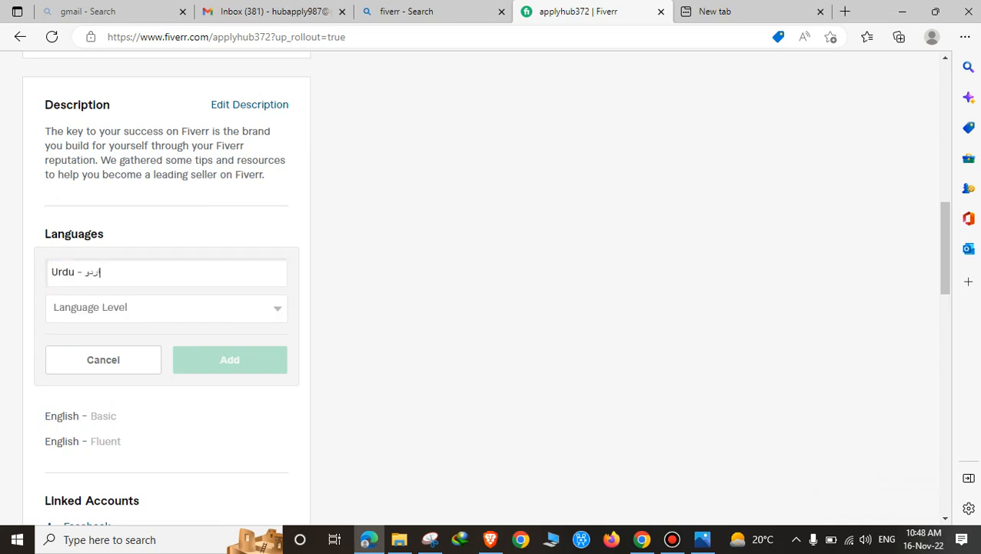
click(93, 308)
key(Return)
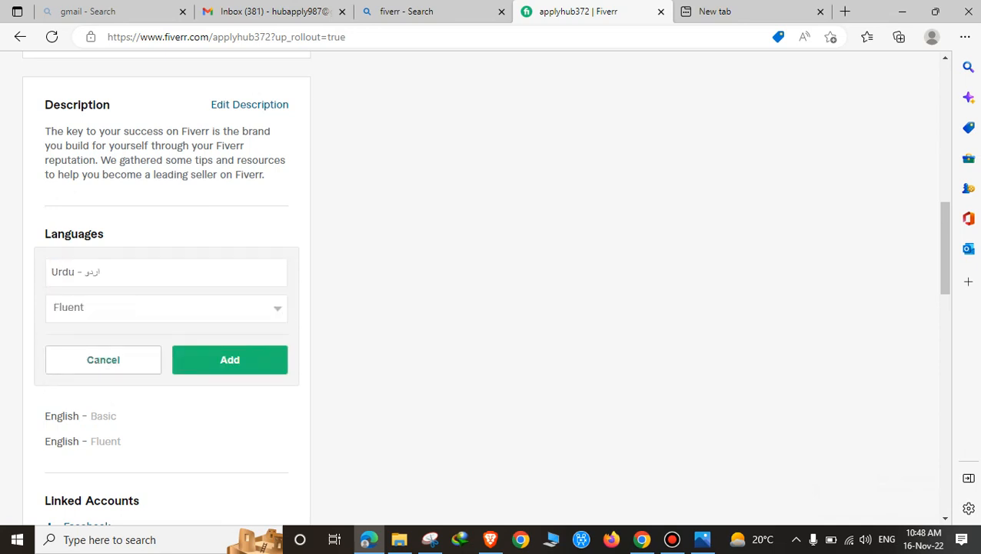
click(230, 360)
click(265, 234)
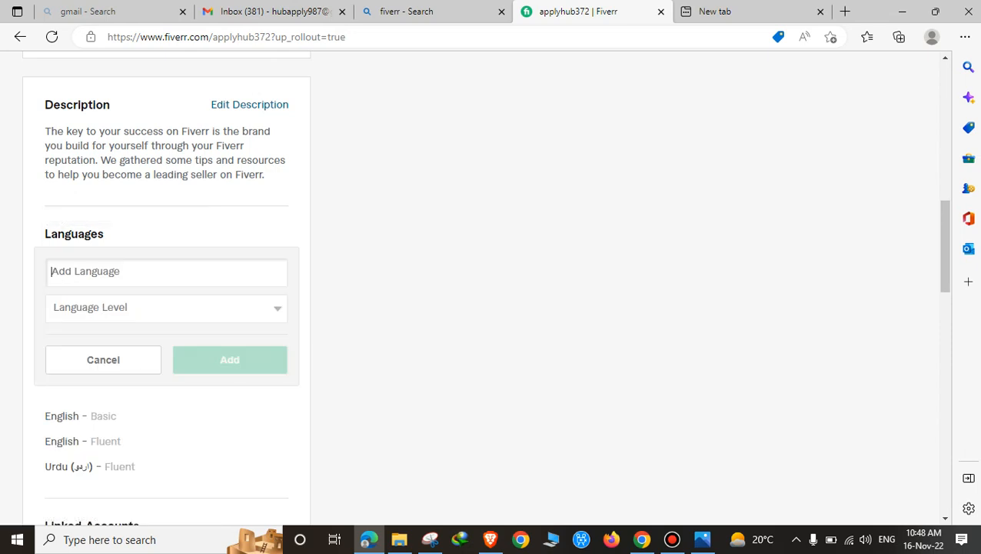
text(Pun)
key(BackSpace)
key(BackSpace)
key(BackSpace)
click(520, 540)
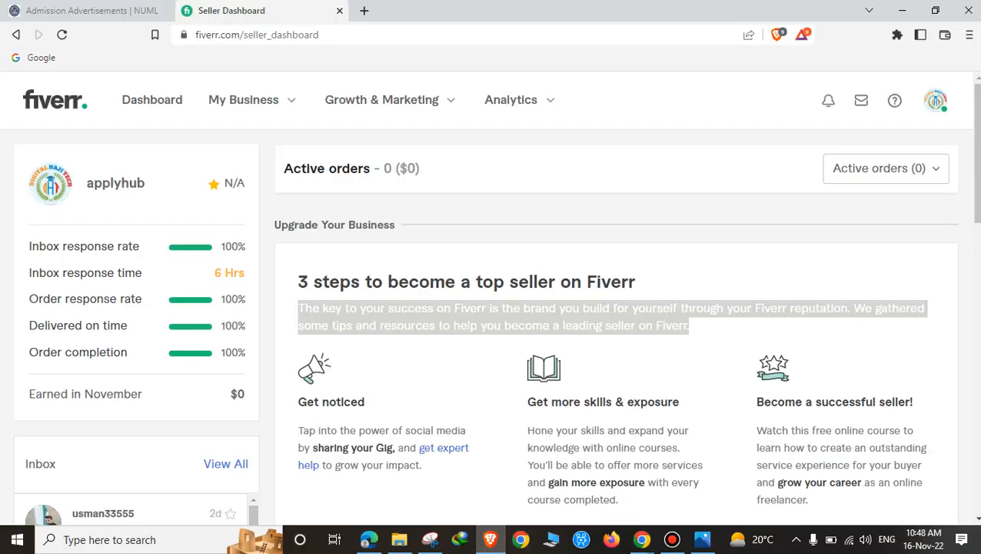
scroll(491, 300, down, 3)
scroll(230, 316, up, 3)
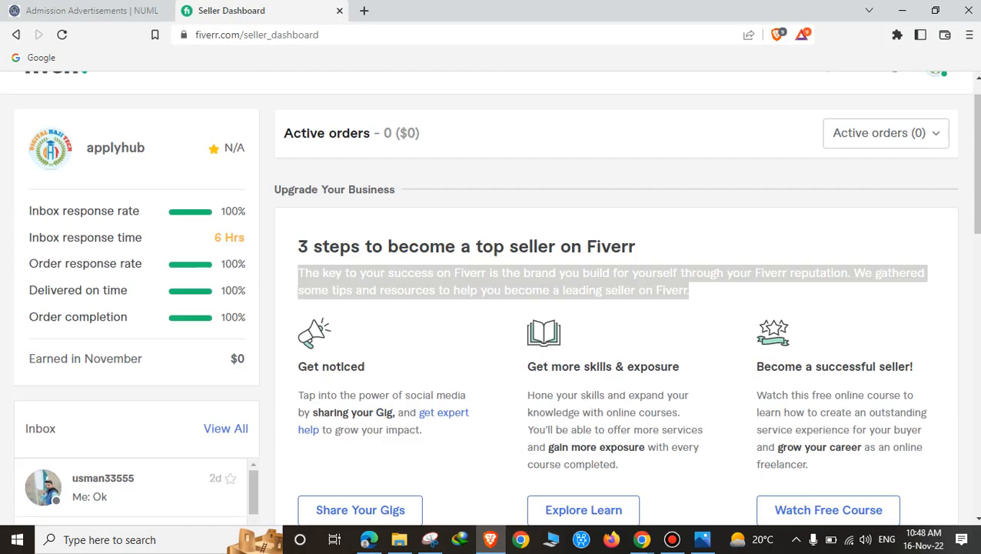
click(935, 100)
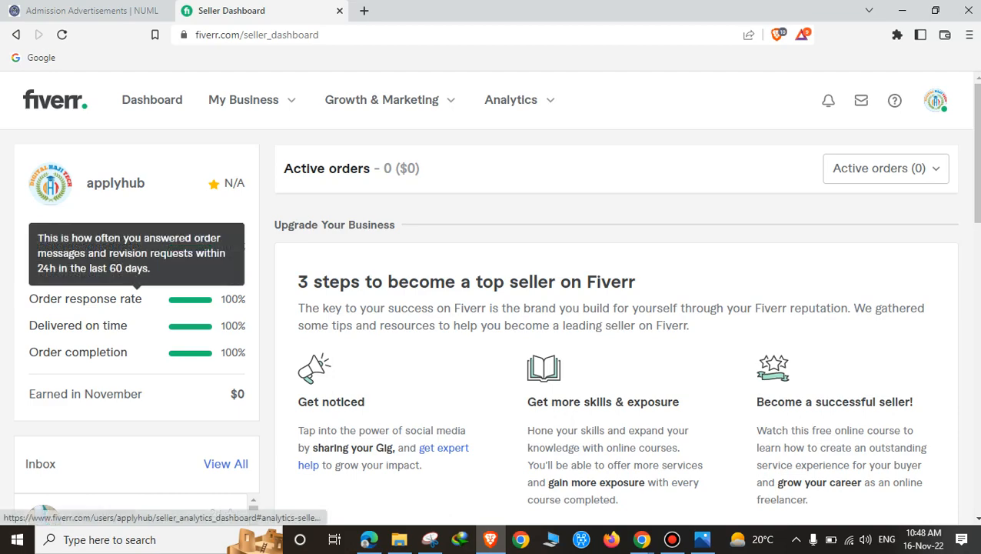
scroll(85, 298, down, 5)
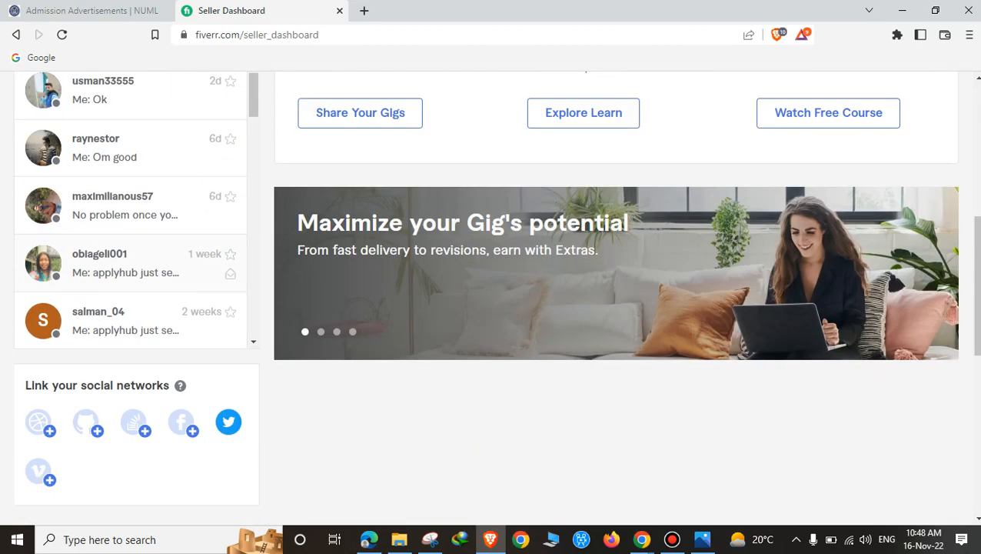
scroll(153, 265, up, 5)
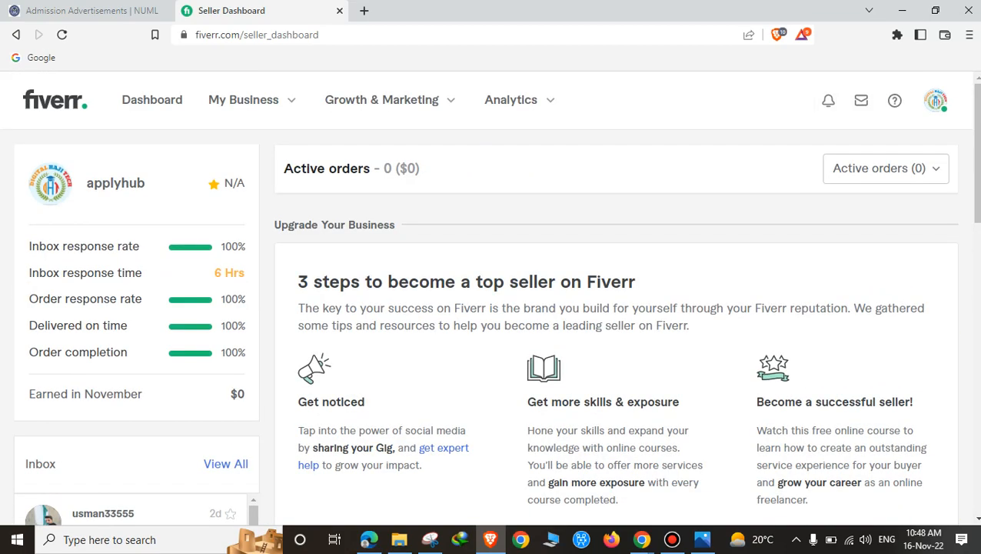
mouse_move(936, 100)
click(773, 246)
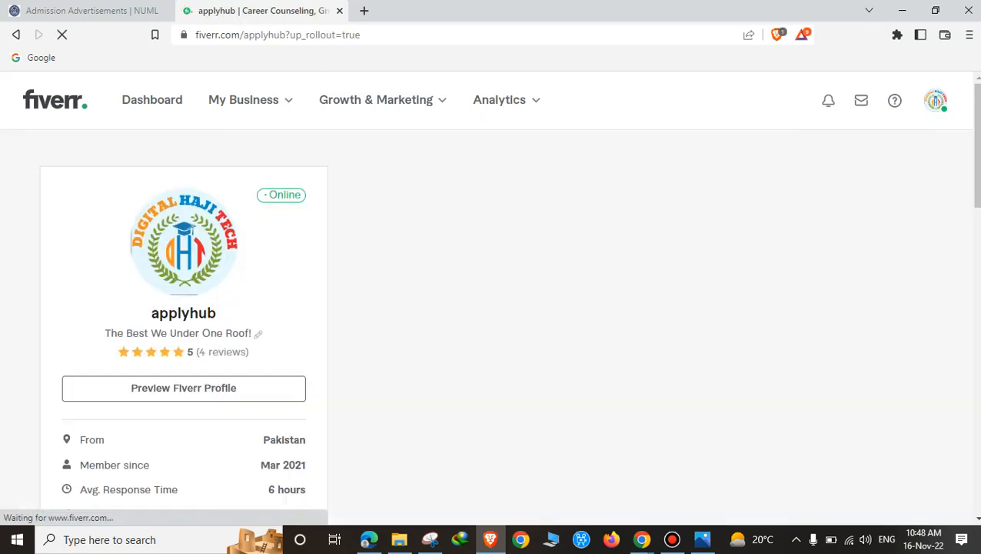
scroll(493, 292, down, 4)
scroll(492, 292, down, 5)
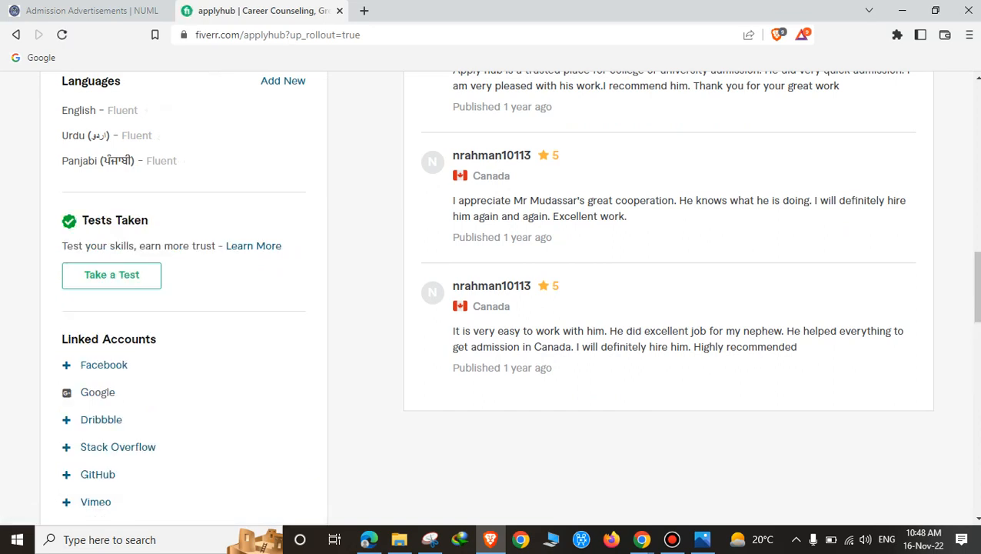
Step: Add Hindi at Fluent level to the profile languages
click(369, 539)
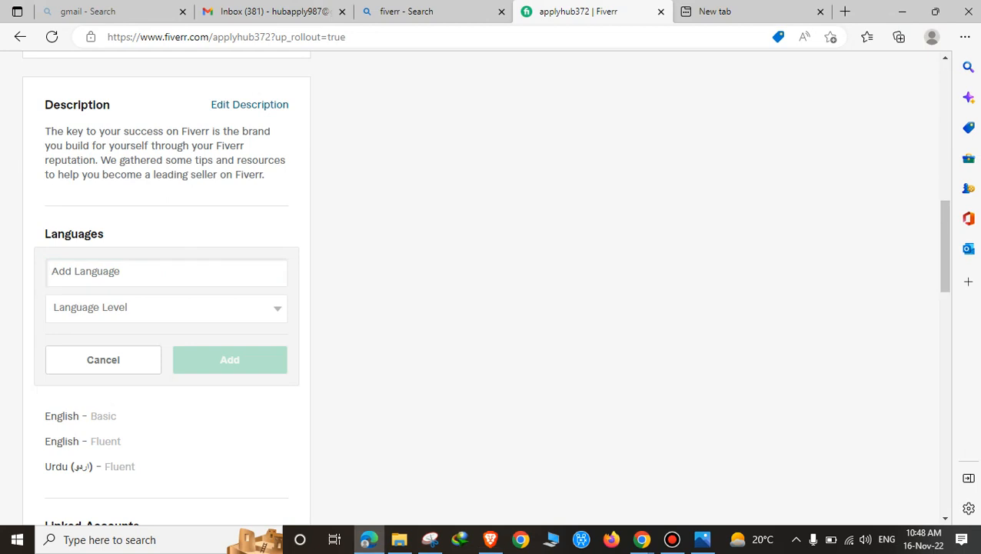
text(Hin)
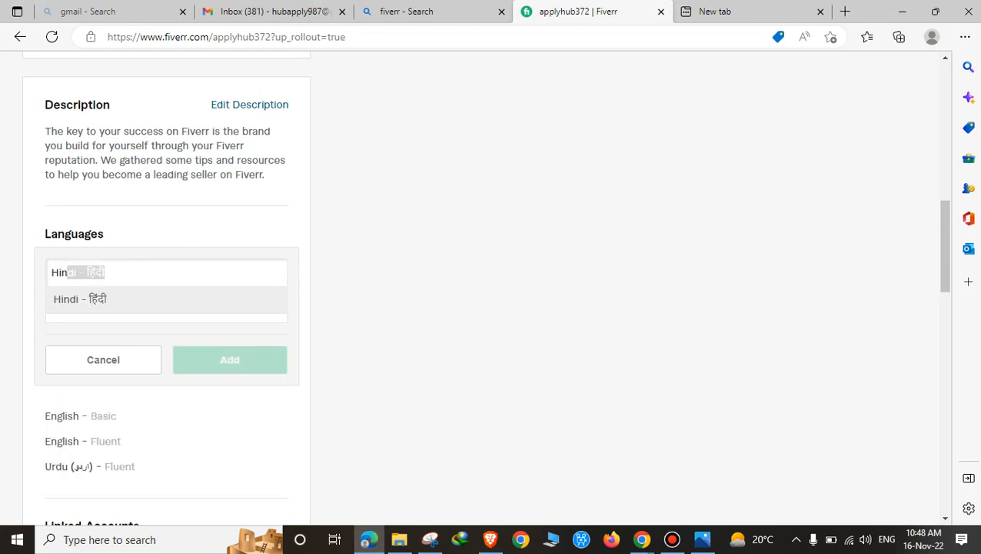
key(BackSpace)
key(ctrl+a)
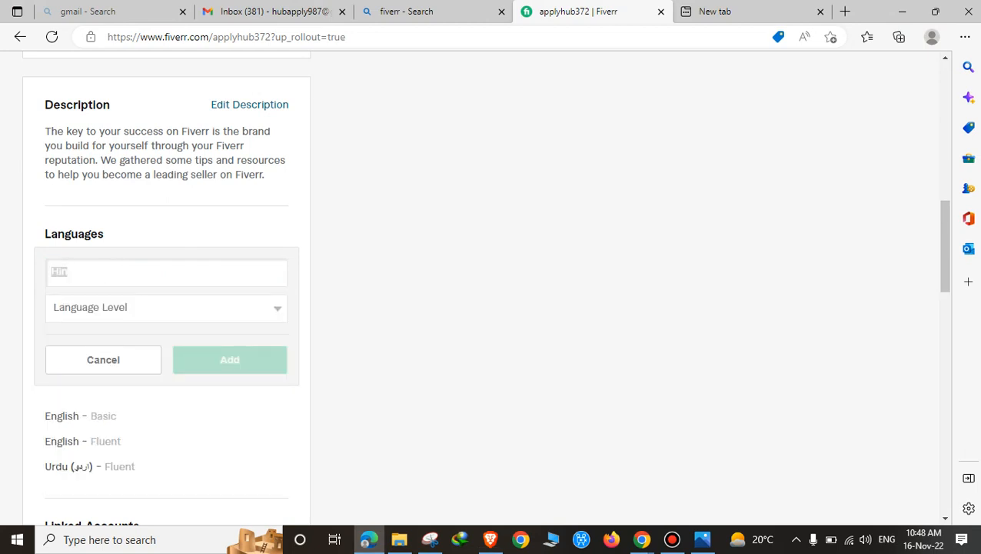
key(Down)
key(Down)
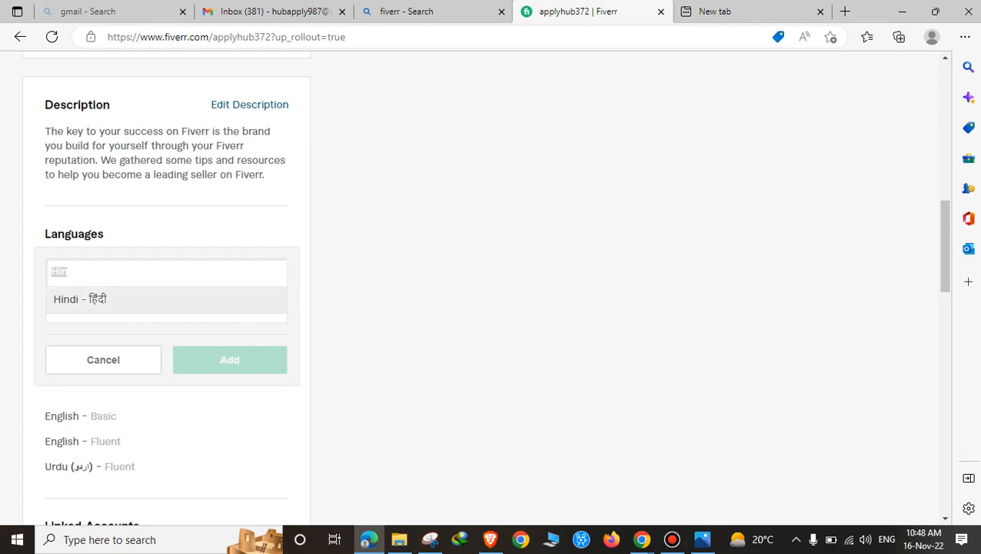
key(Return)
key(Tab)
key(alt+Down)
key(Down)
key(Down)
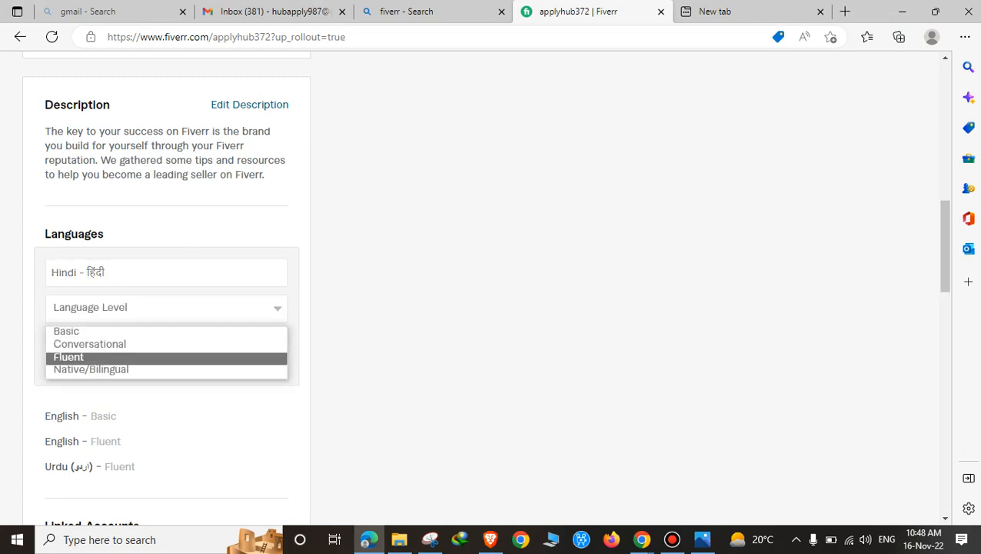
key(Return)
click(230, 360)
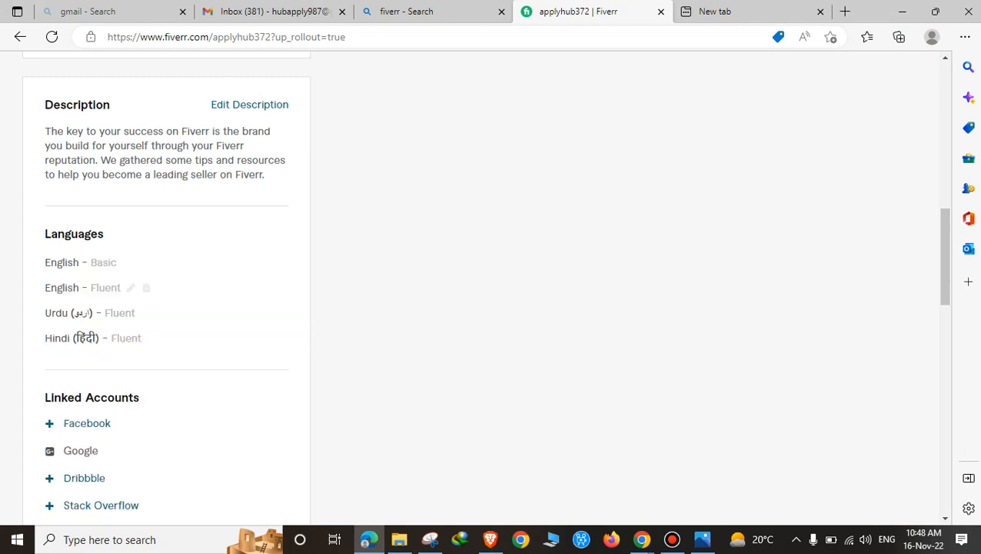
Step: Upgrade English – Basic to Fluent and delete the duplicate English entry
scroll(166, 338, up, 1)
scroll(166, 338, up, 1)
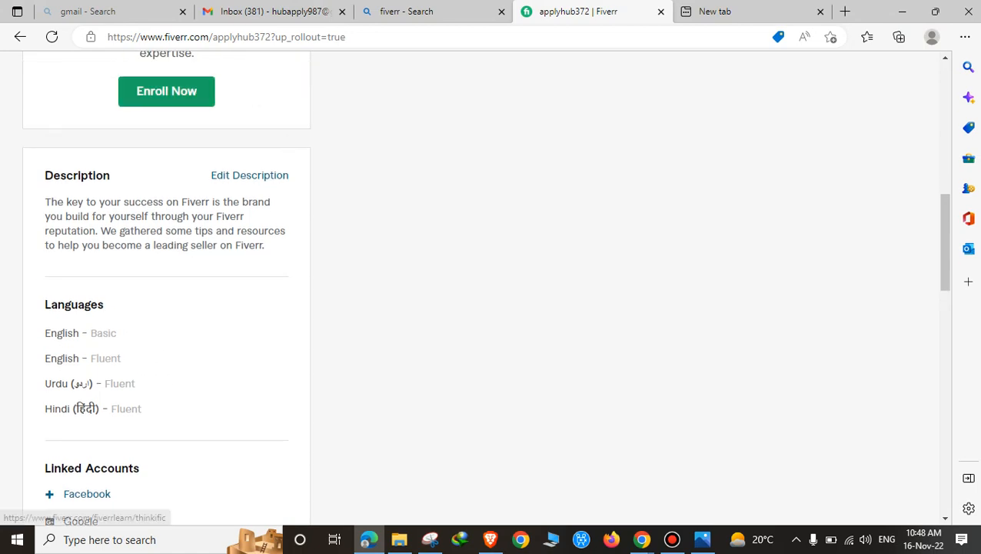
click(126, 332)
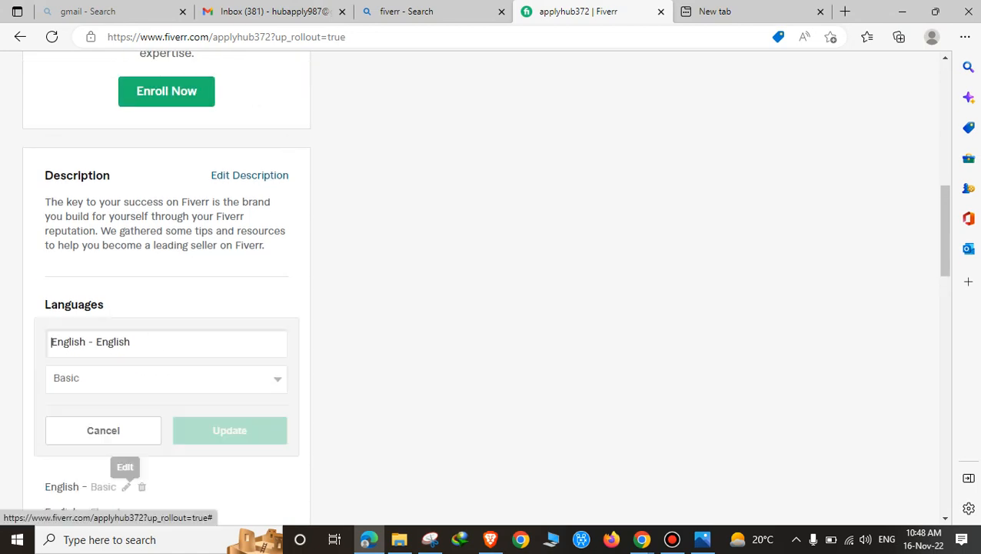
click(166, 377)
click(68, 427)
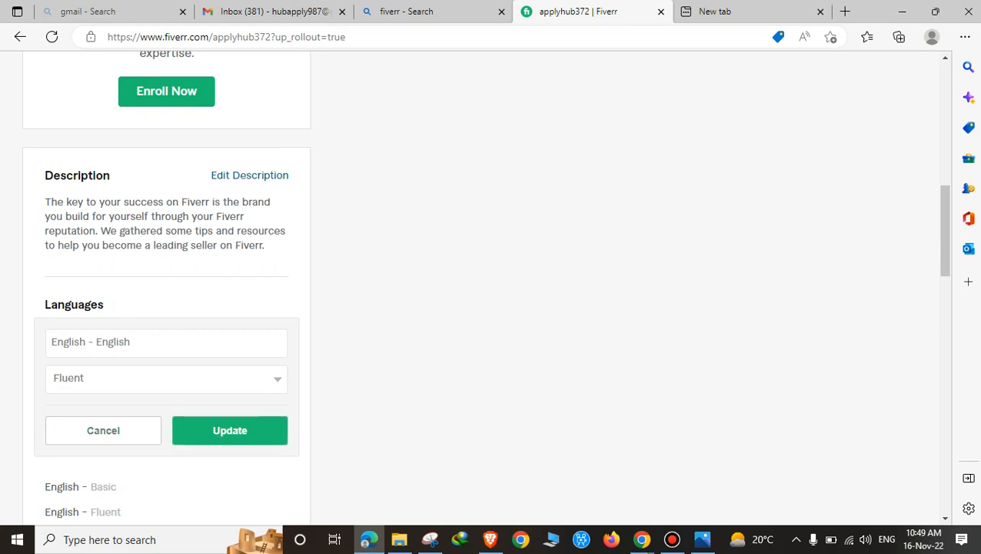
click(215, 429)
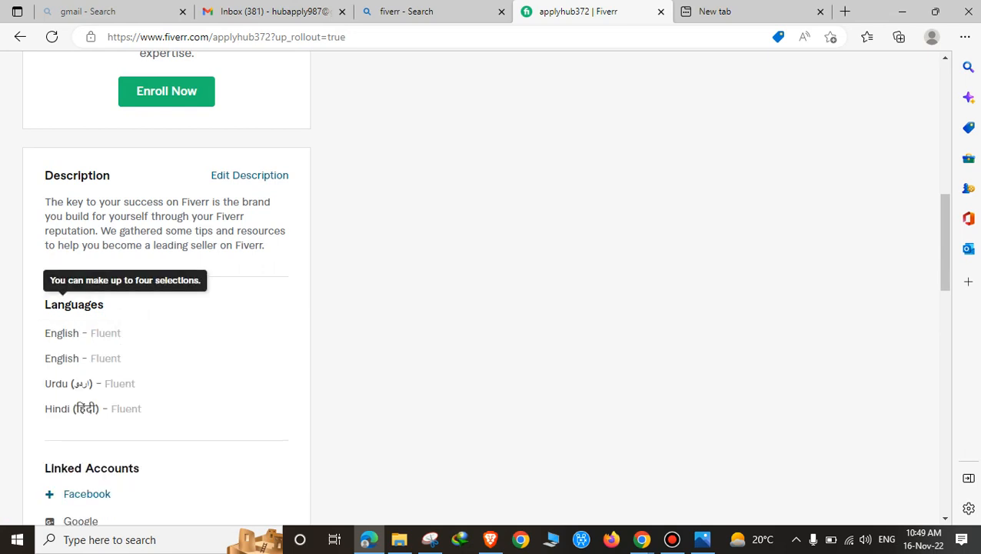
mouse_move(147, 333)
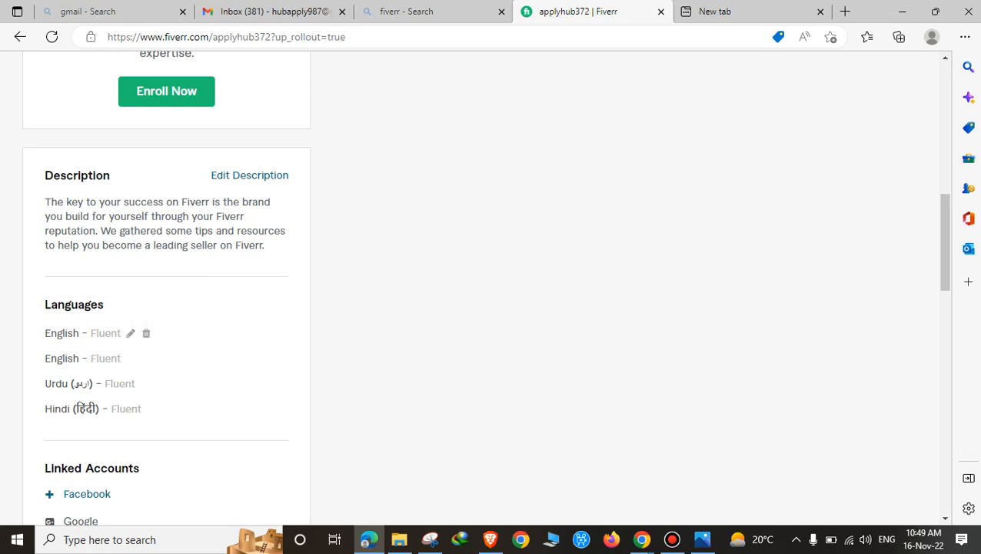
click(146, 333)
Step: Start a Punjabi language entry at Fluent, then cancel it
click(266, 305)
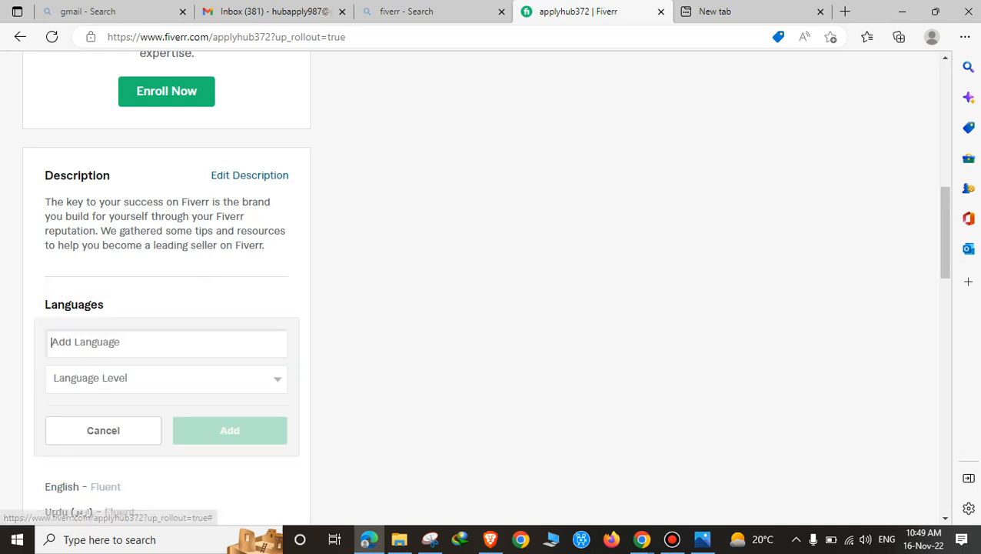
text(Pu)
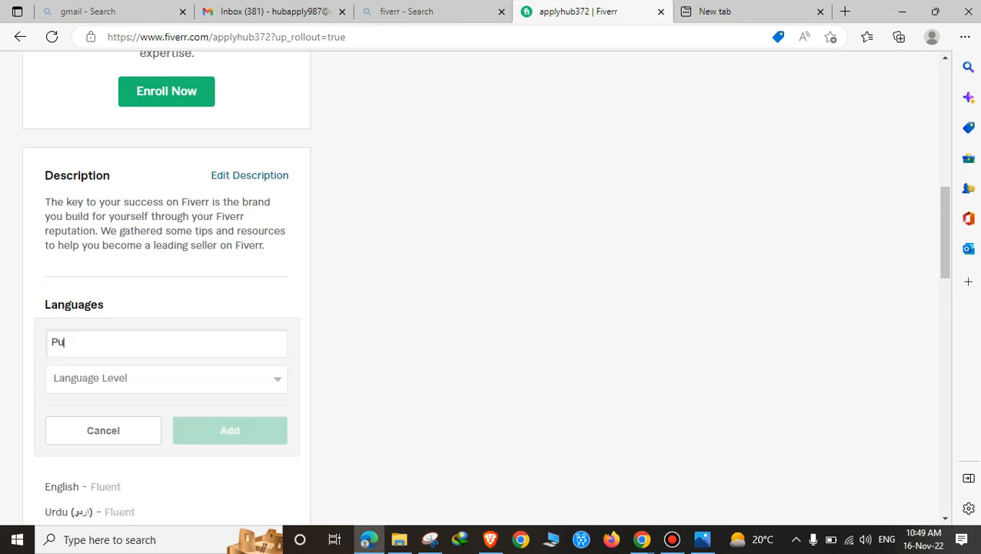
text(naj)
text(ab)
key(BackSpace)
key(BackSpace)
key(BackSpace)
key(BackSpace)
text(jabi)
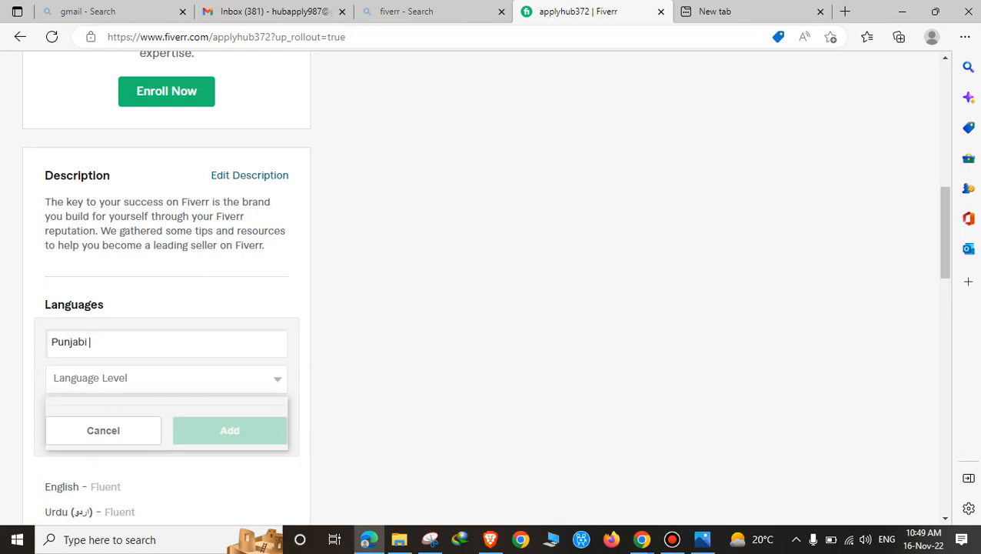
click(116, 378)
click(104, 428)
click(166, 343)
scroll(166, 307, down, 1)
key(BackSpace)
key(BackSpace)
key(BackSpace)
key(BackSpace)
key(BackSpace)
key(BackSpace)
key(BackSpace)
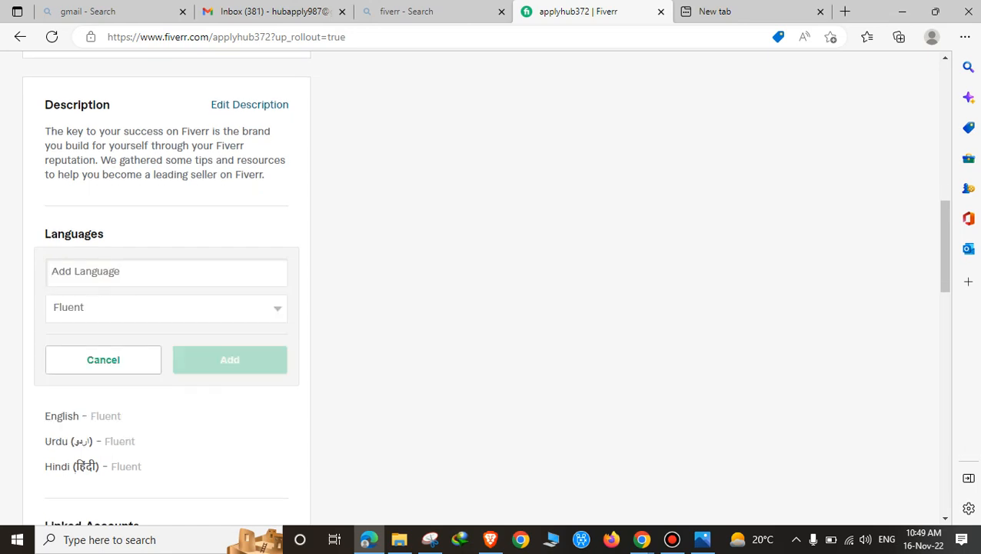
scroll(166, 308, down, 3)
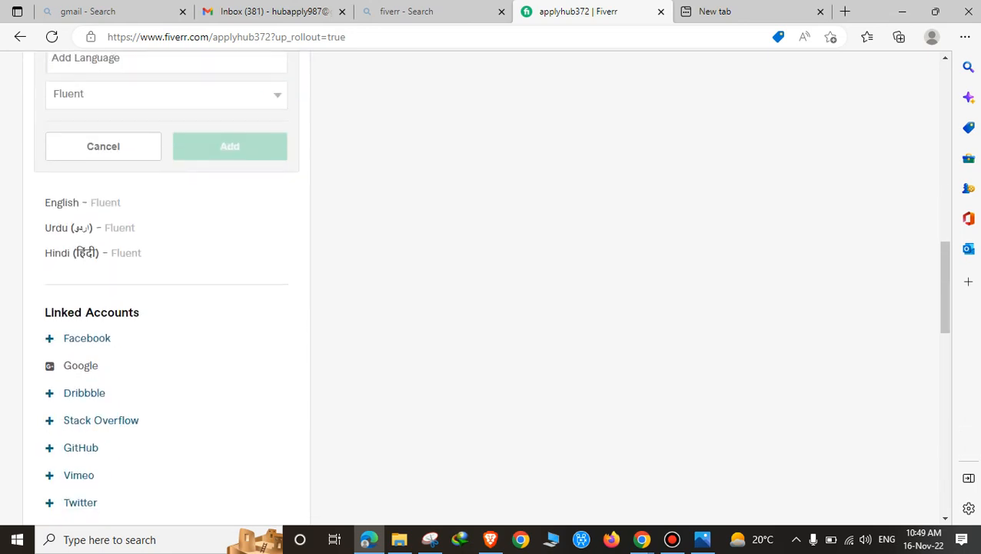
scroll(167, 308, down, 2)
scroll(166, 308, up, 4)
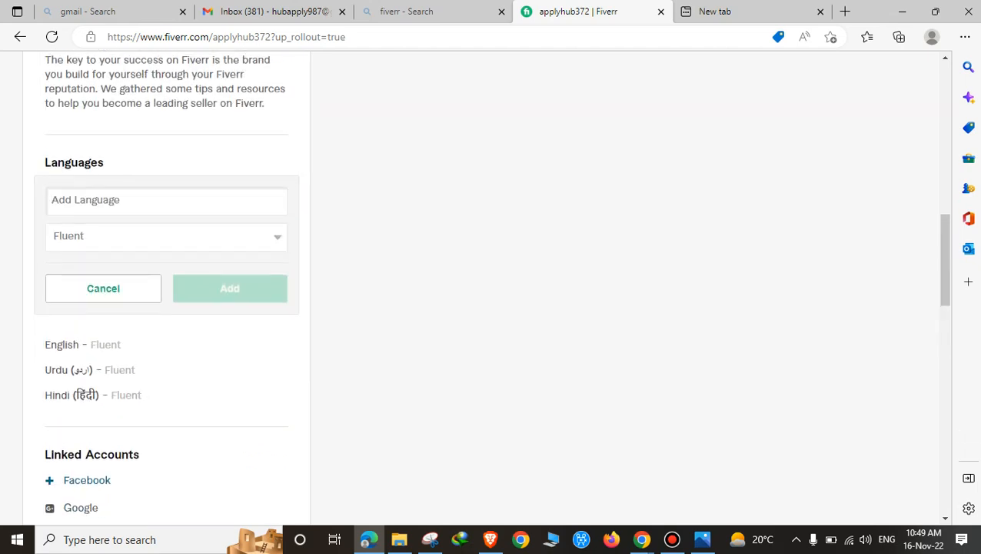
click(103, 286)
scroll(166, 308, down, 1)
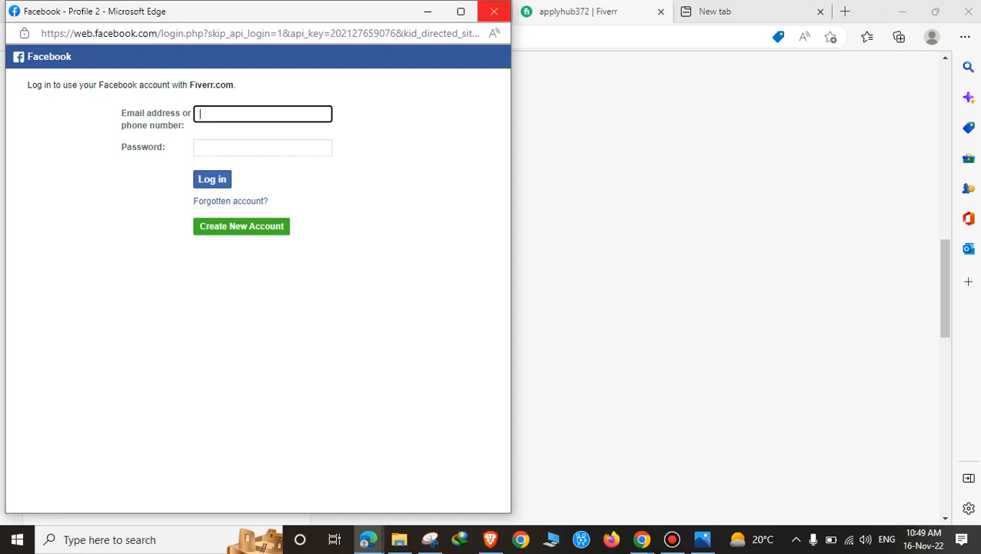
click(493, 11)
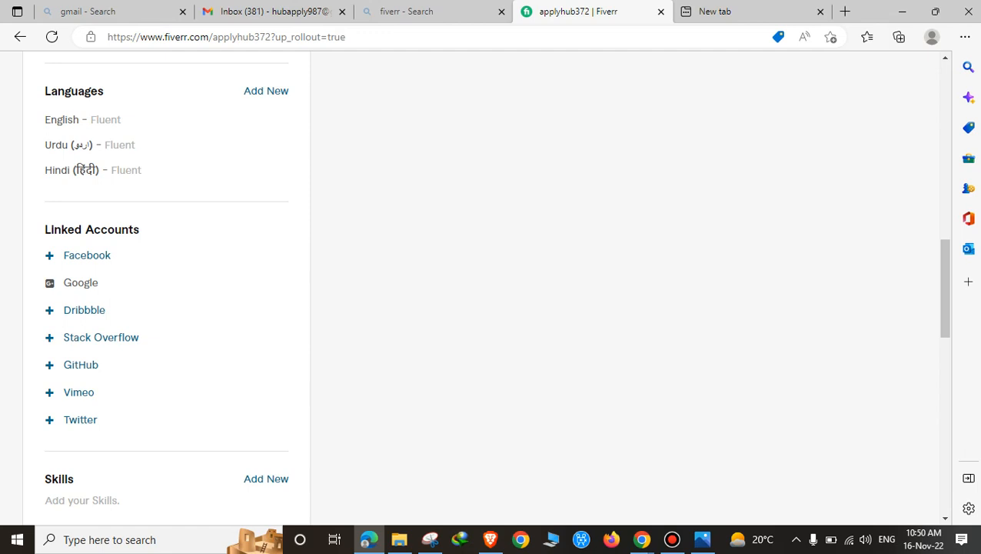
Step: Add Data presentation as a skill at Expert level
scroll(492, 284, down, 3)
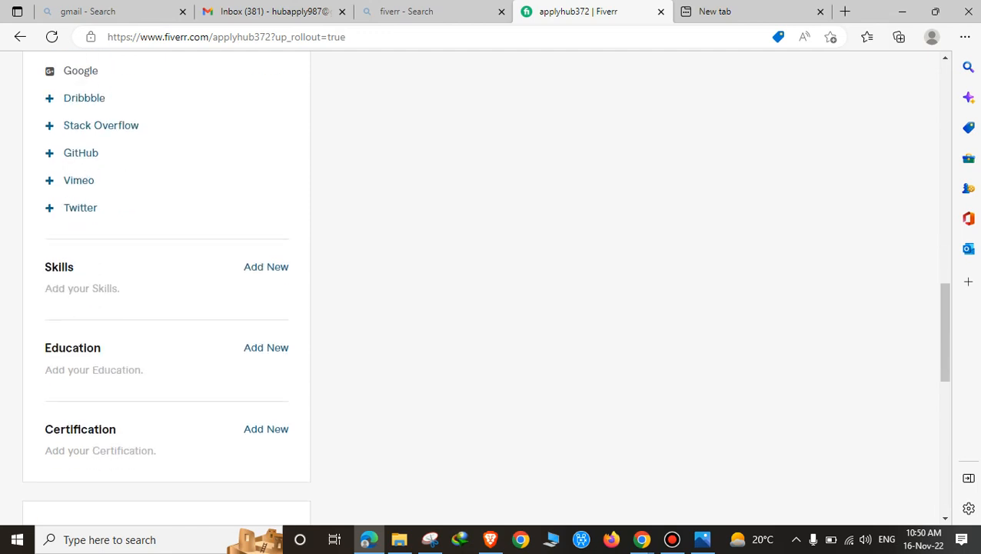
click(266, 265)
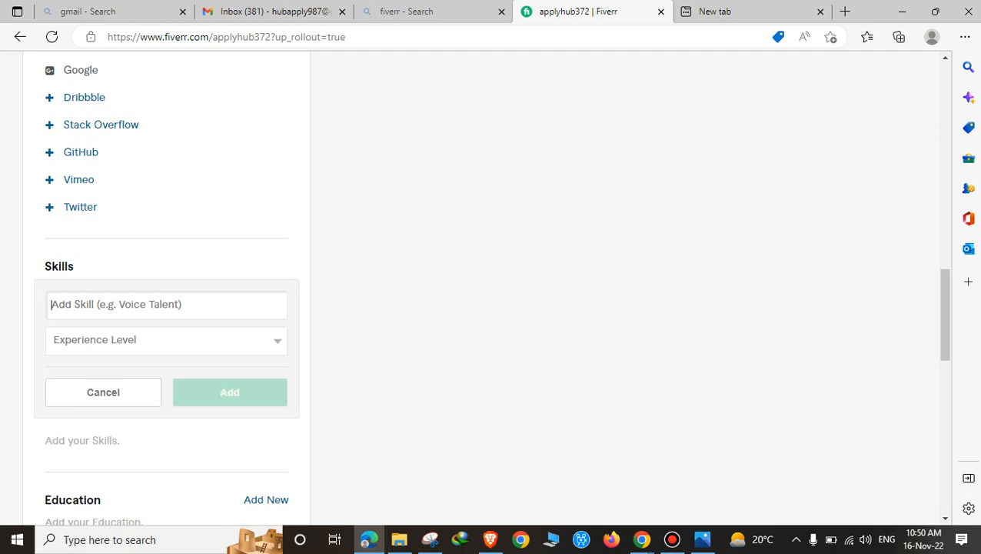
text(Pre)
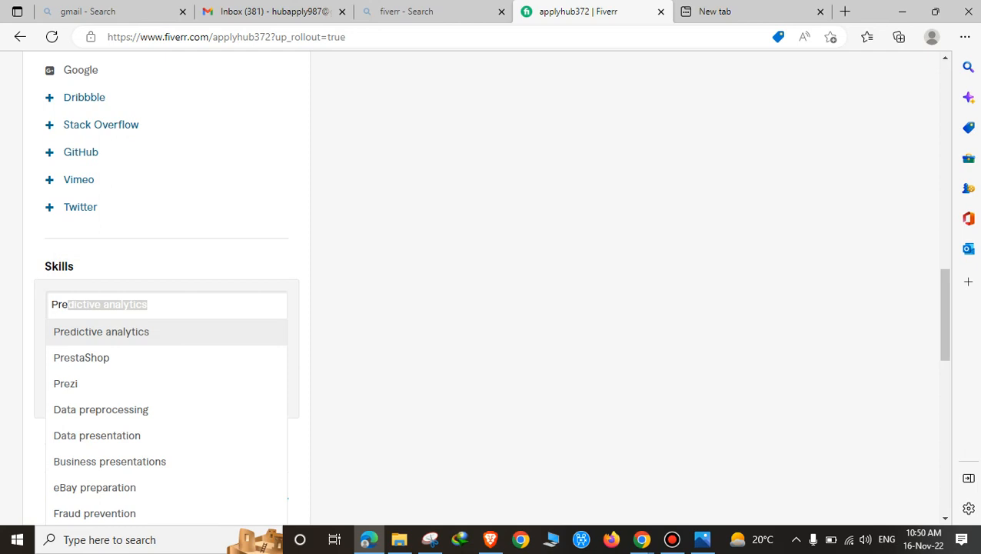
text(se)
key(Down)
key(Down)
key(Return)
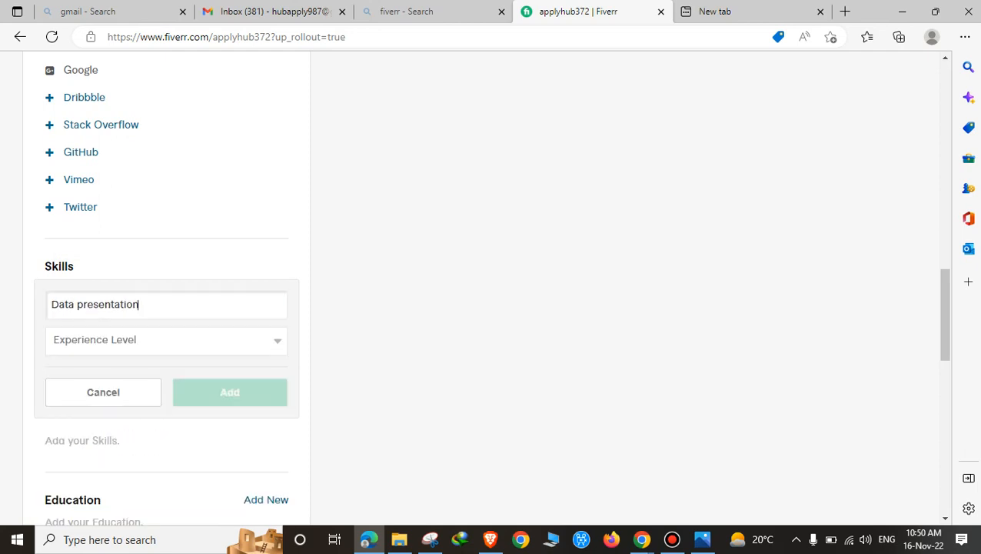
key(Tab)
key(Down)
key(Down)
key(Down)
key(Return)
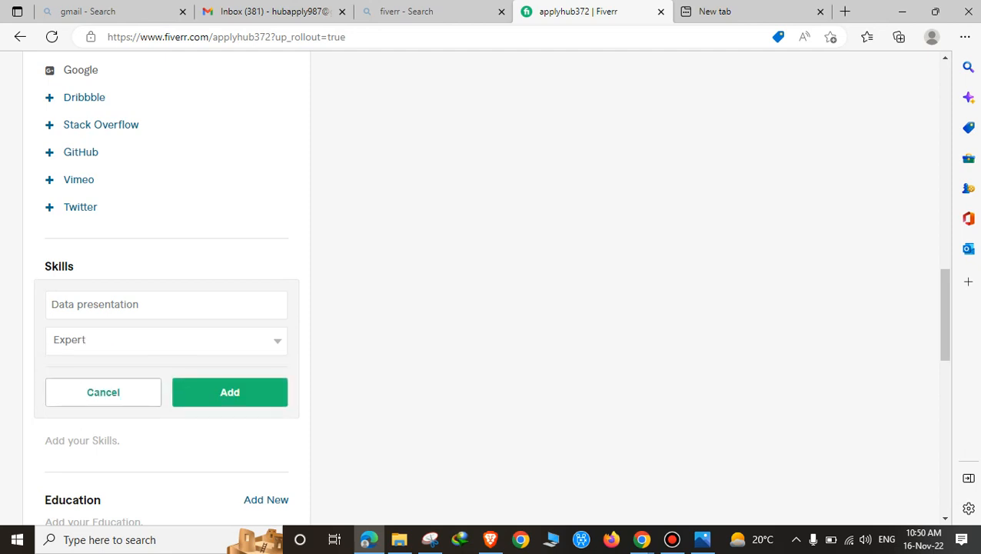
key(Return)
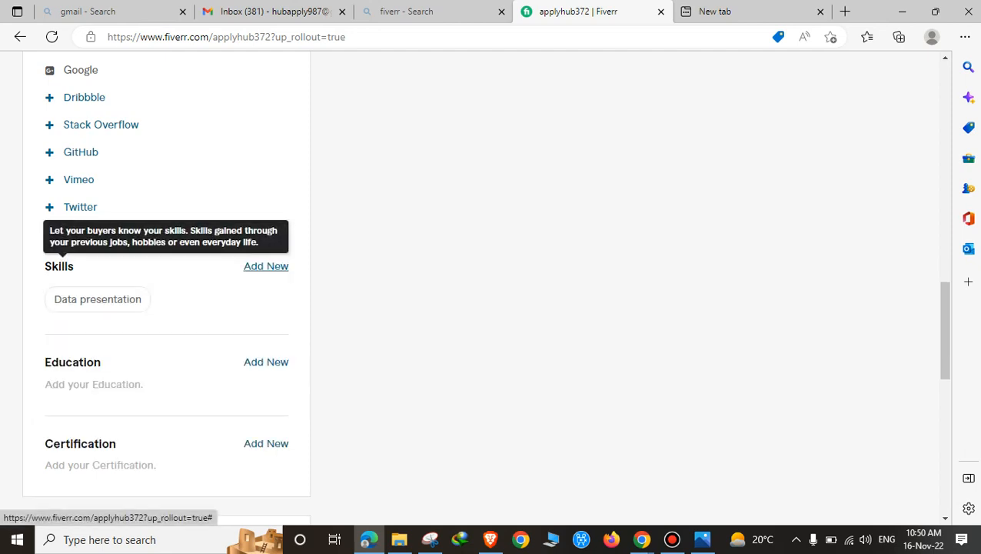
Step: Add Content design as a skill at Expert level
click(266, 266)
text(Conetit)
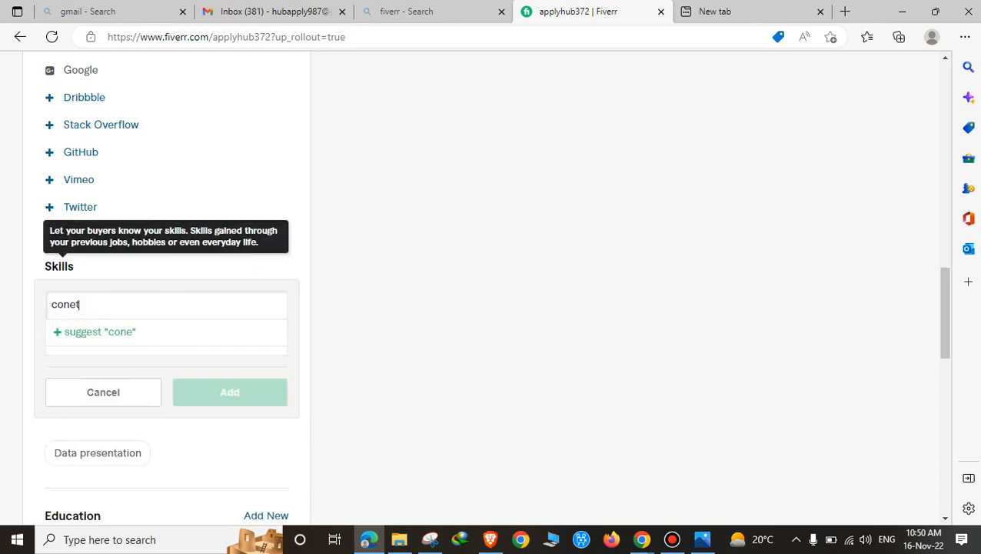
key(BackSpace)
key(BackSpace)
key(BackSpace)
key(BackSpace)
key(BackSpace)
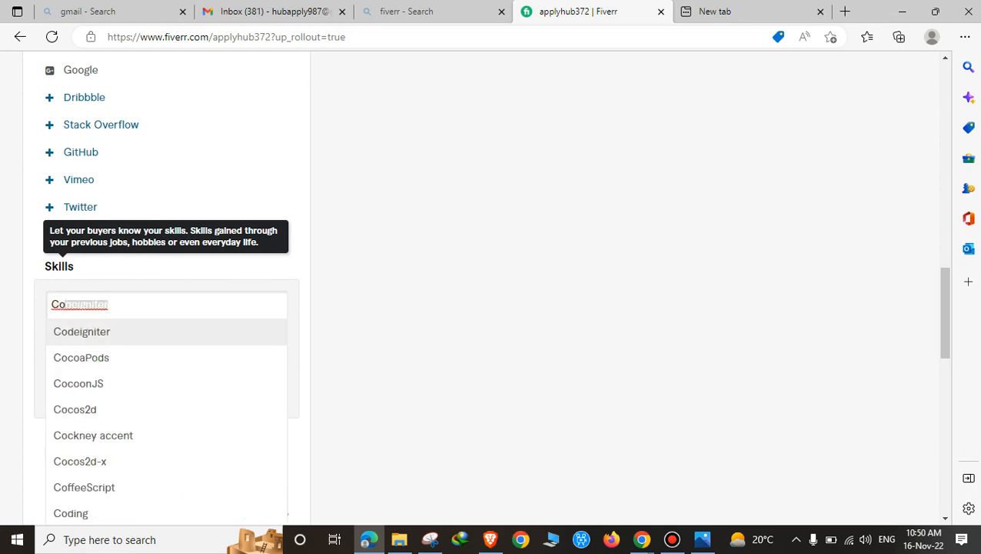
text(ntent)
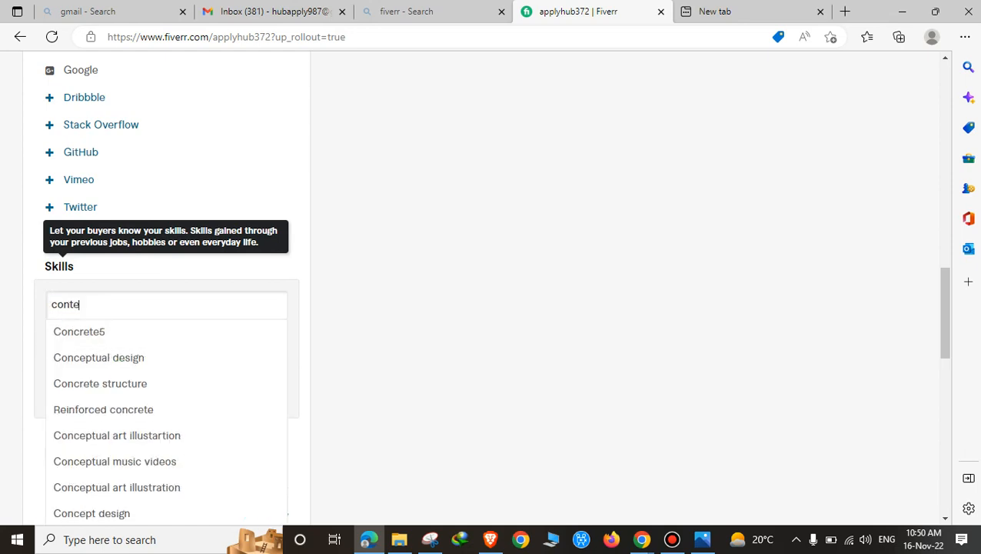
key(Down)
key(Down)
key(Down)
key(Down)
key(Down)
key(Return)
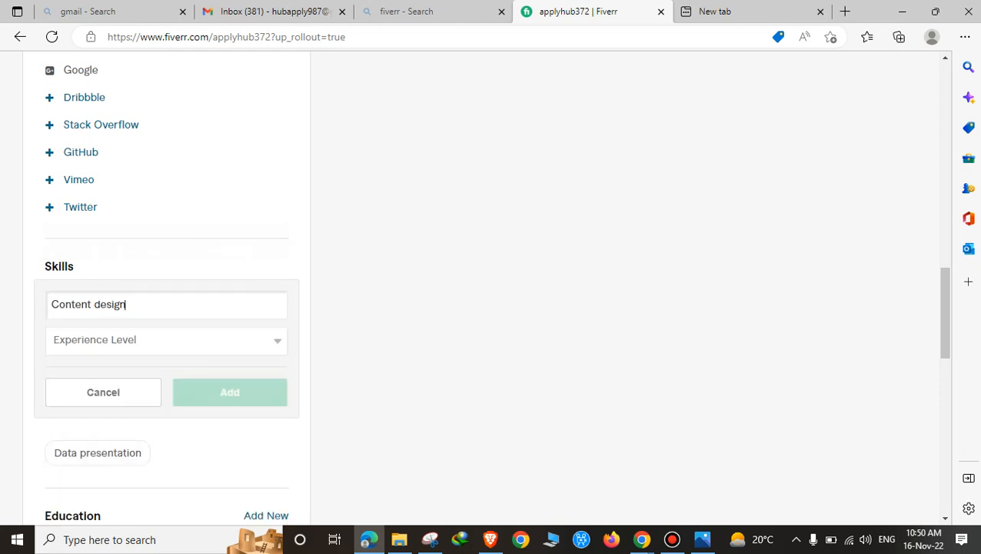
key(Tab)
key(alt+Down)
key(Down)
key(Down)
key(Return)
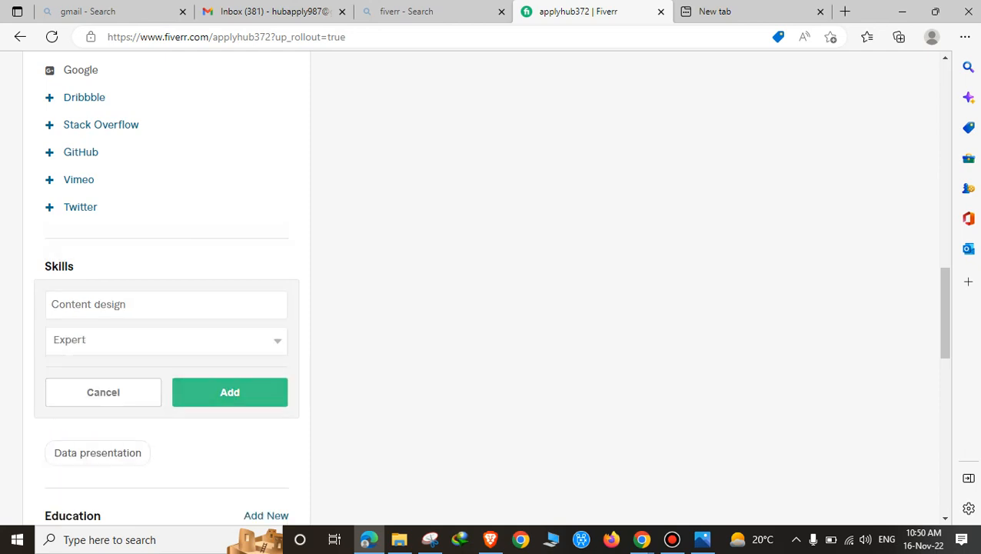
key(Return)
Step: Add Written communication as a skill at Expert level
click(267, 266)
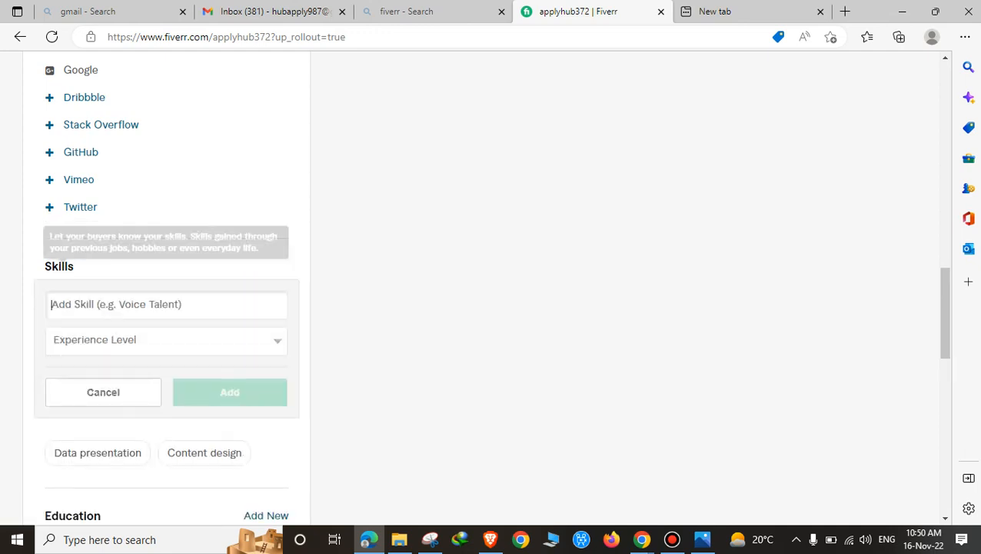
text(writi)
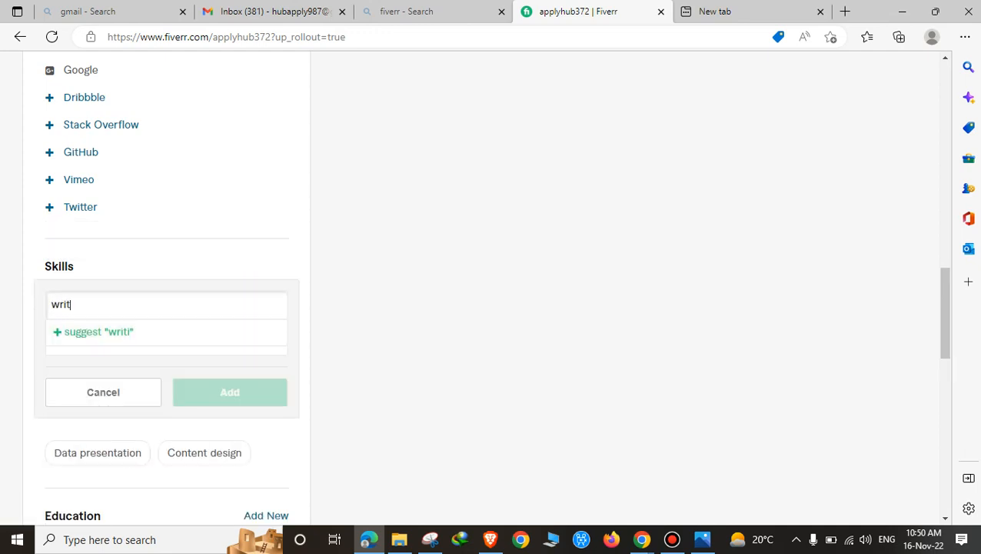
key(BackSpace)
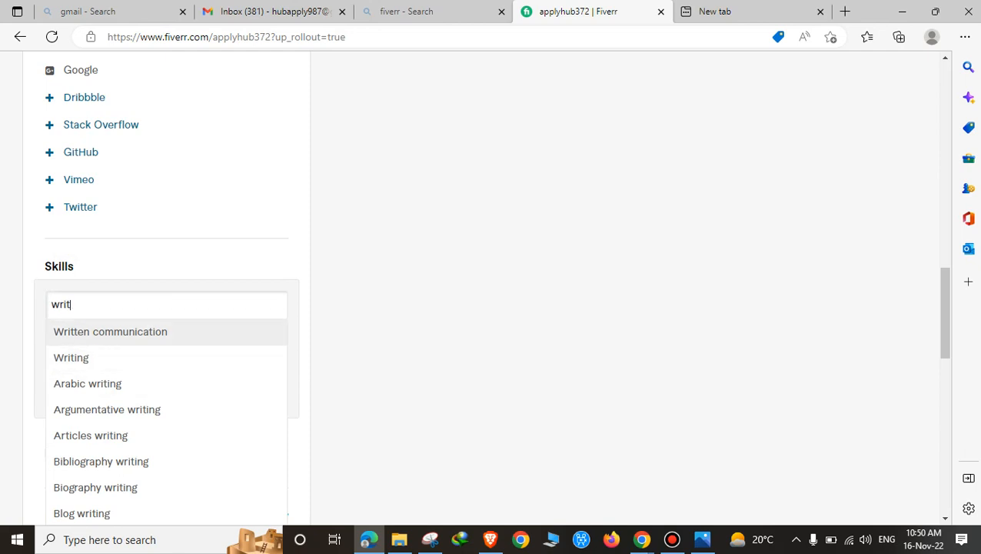
key(Return)
click(165, 339)
click(77, 388)
click(230, 392)
Step: Add Office administration as a skill at Expert level
click(266, 265)
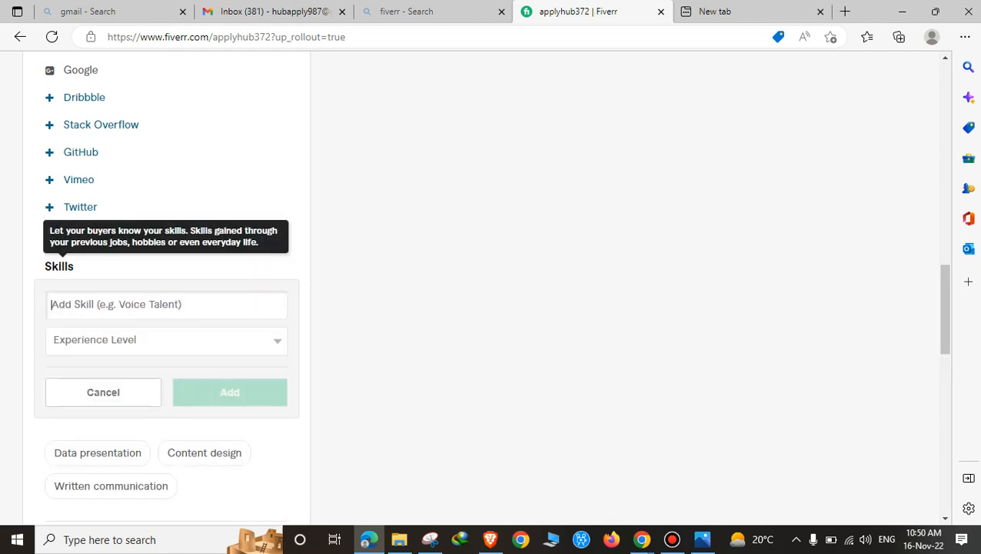
text(Off)
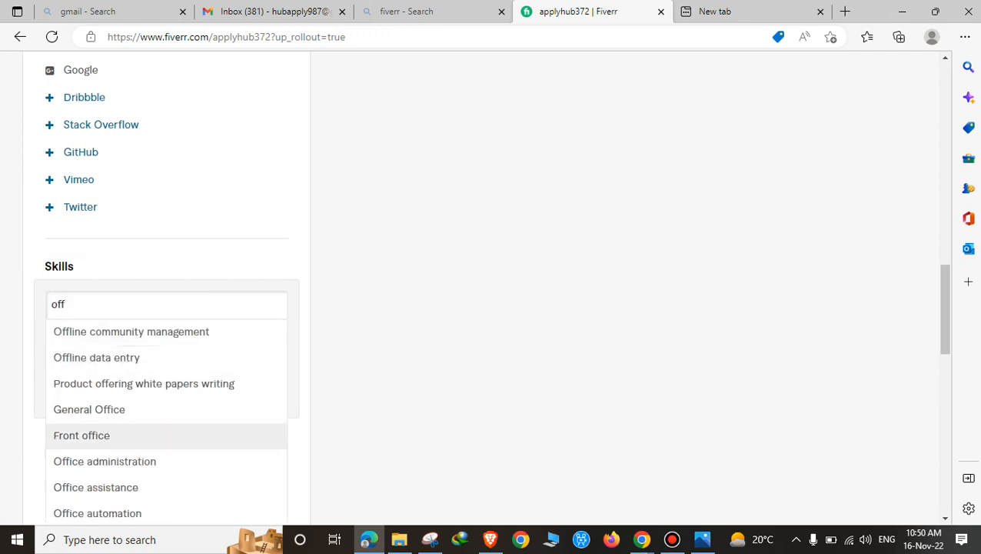
key(Down)
key(Return)
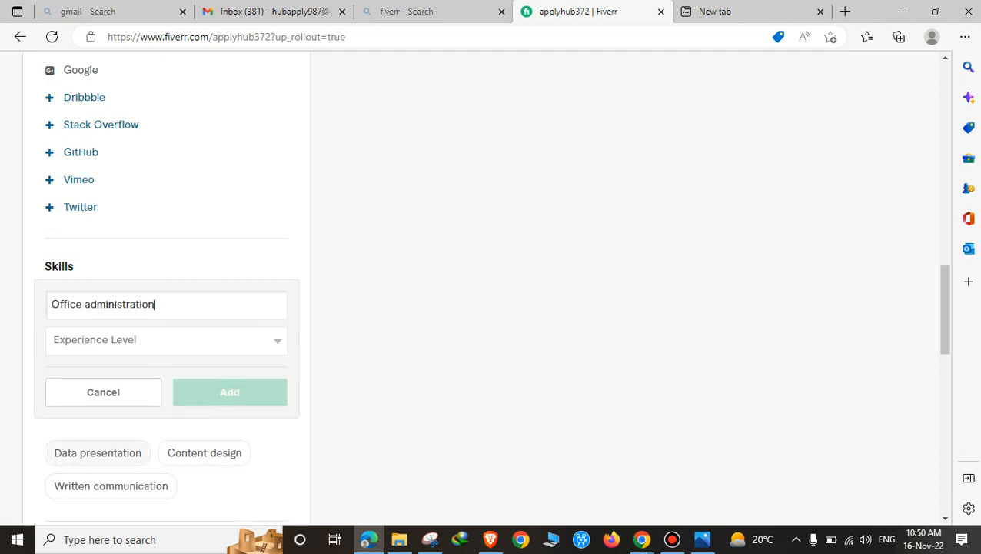
key(Tab)
key(alt+Down)
key(Down)
key(Down)
key(Down)
key(Return)
key(Tab)
key(Tab)
key(Return)
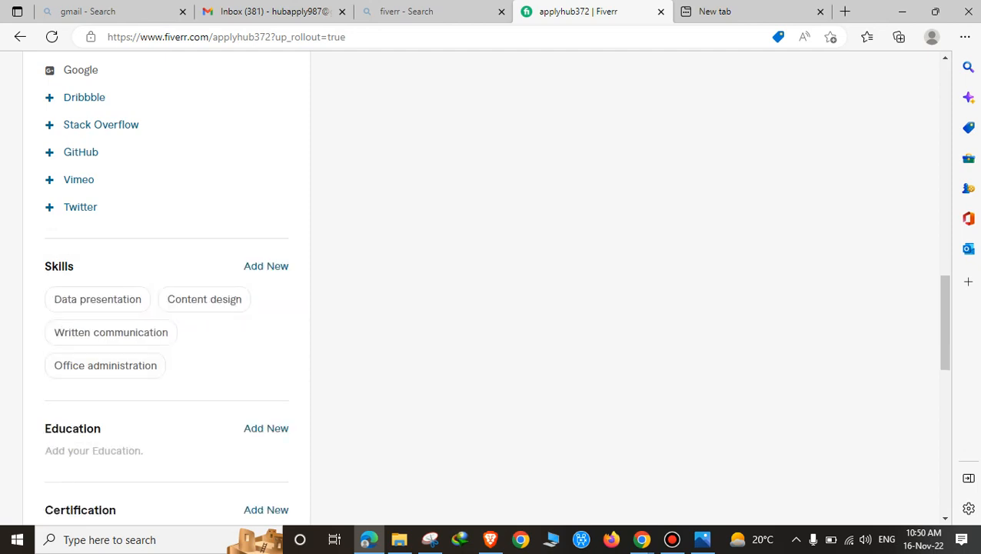
Step: Add Data entry as an Expert-level skill, leaving a blank skill entry ready
key(Return)
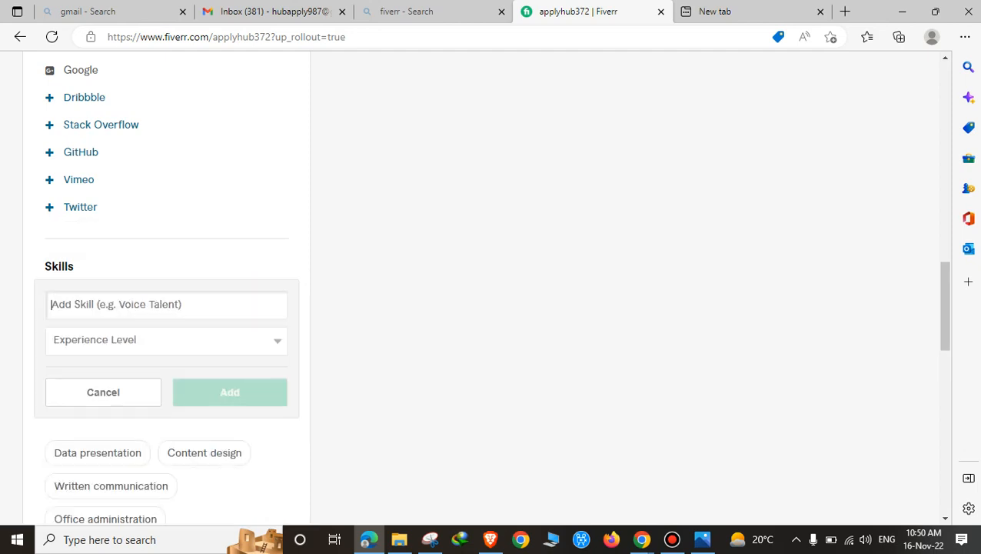
text(data e)
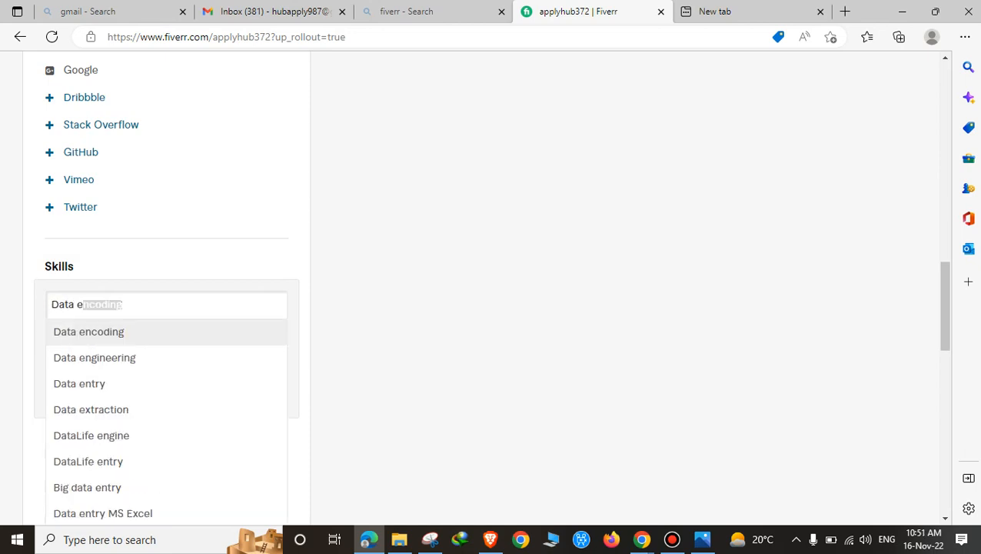
key(Down)
key(Down)
key(Return)
key(Tab)
key(space)
key(Down)
key(Down)
key(Down)
key(Return)
key(Return)
scroll(492, 284, down, 1)
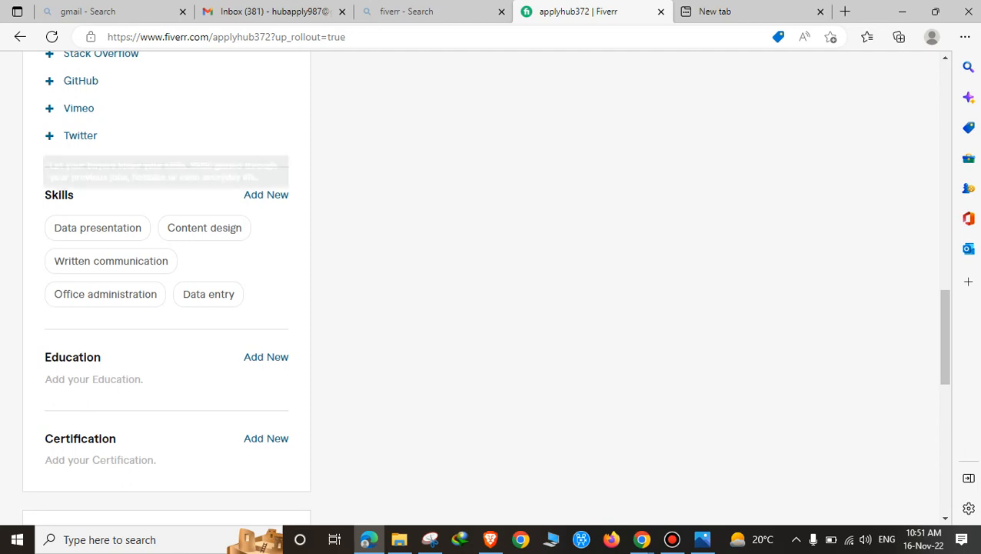
key(Return)
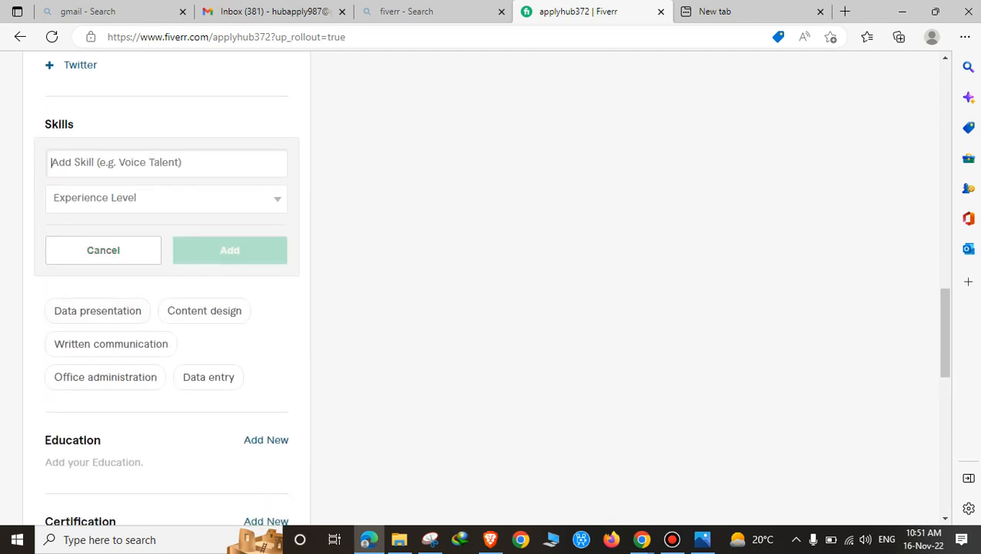
Step: Add Videography as a skill at Expert level
click(165, 198)
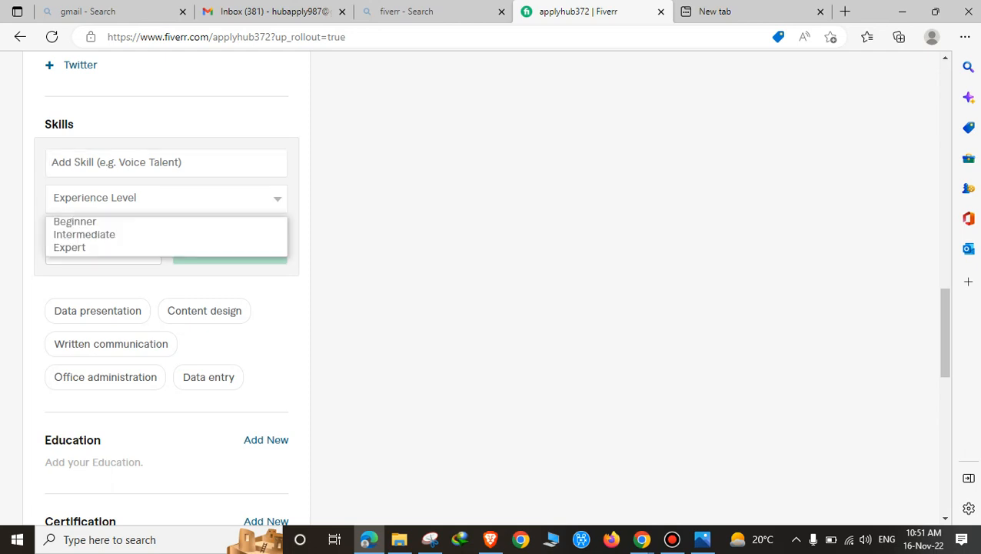
click(165, 162)
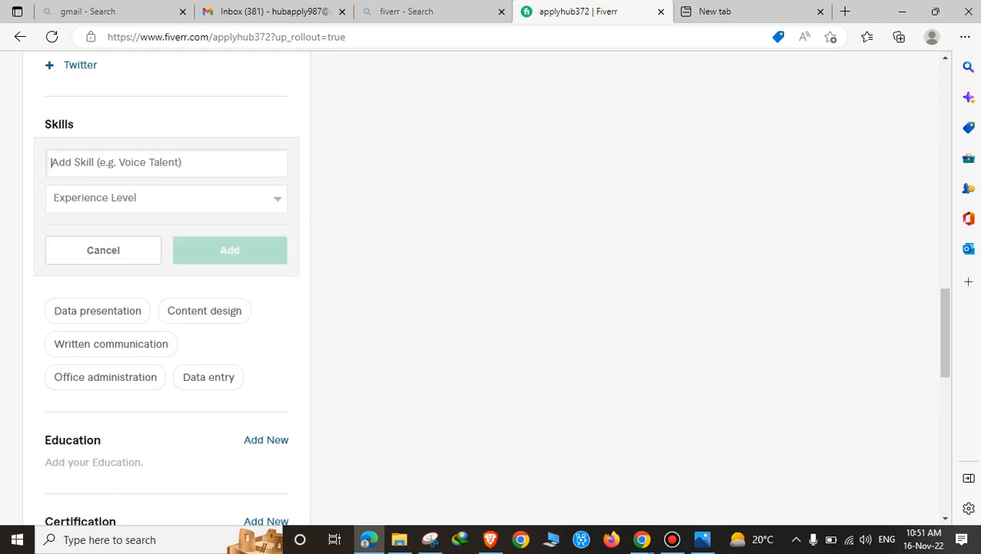
text(vido)
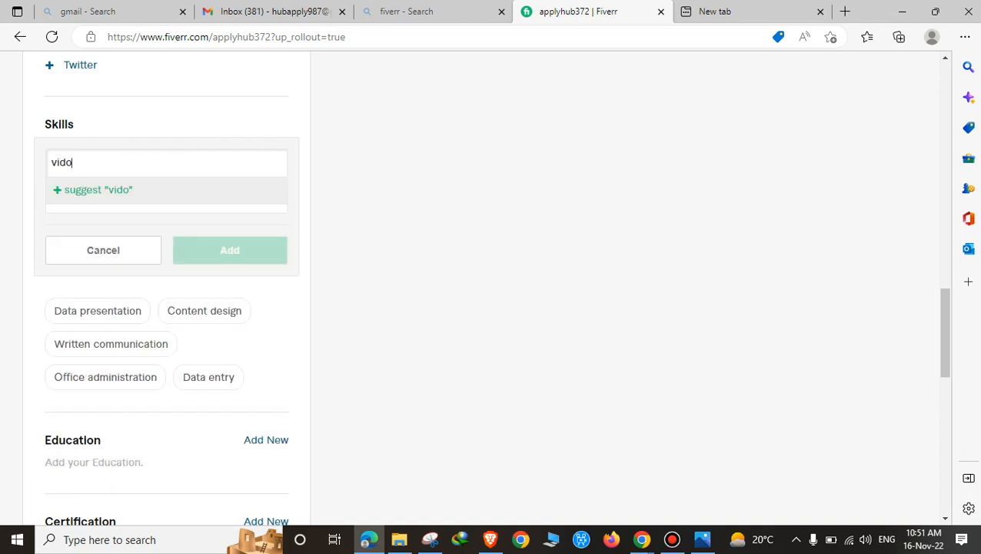
key(BackSpace)
key(Down)
key(Down)
key(Down)
key(Down)
key(Down)
key(Down)
key(Down)
key(Down)
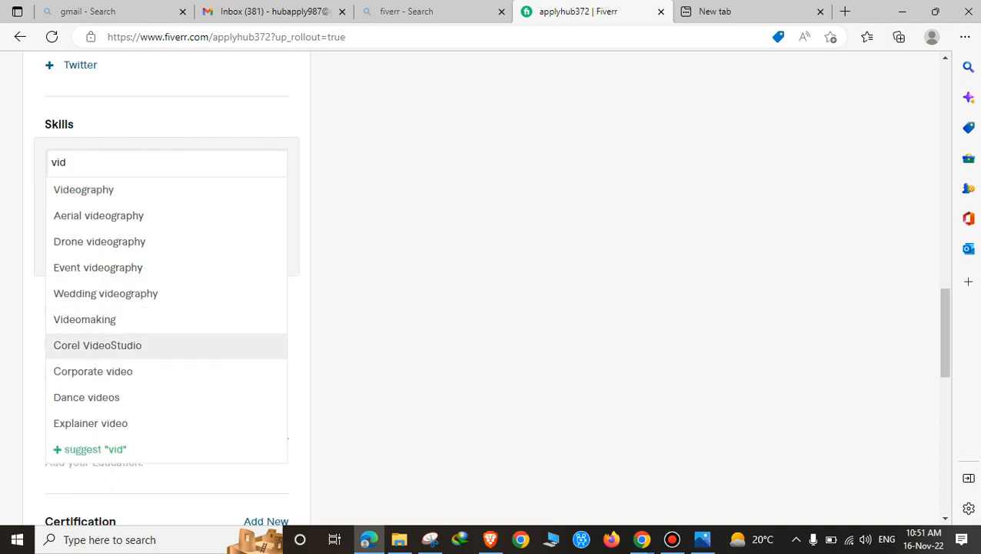
scroll(485, 284, down, 1)
key(Down)
key(Down)
key(Up)
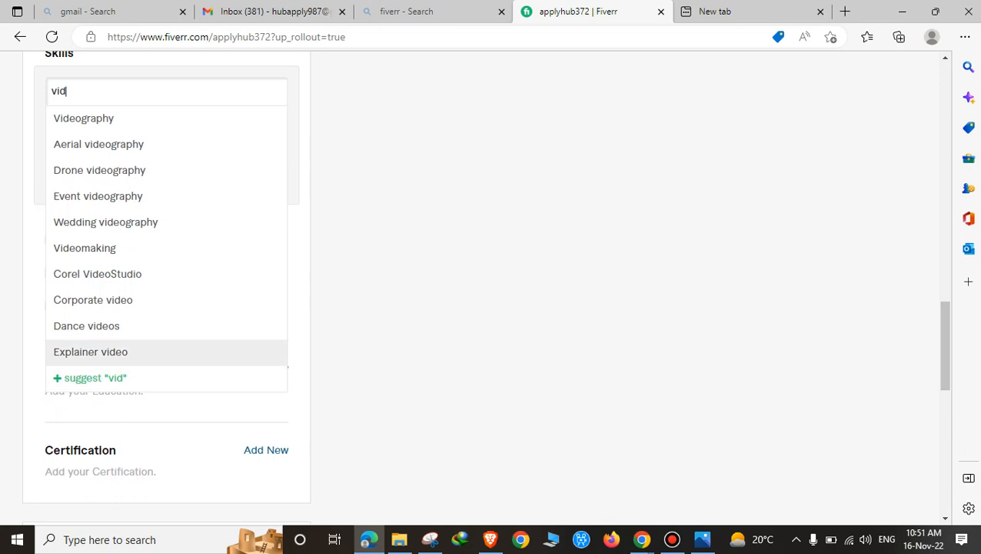
key(Up)
key(Up)
key(Up)
key(Up)
key(Up)
key(Up)
key(Up)
key(Up)
key(Up)
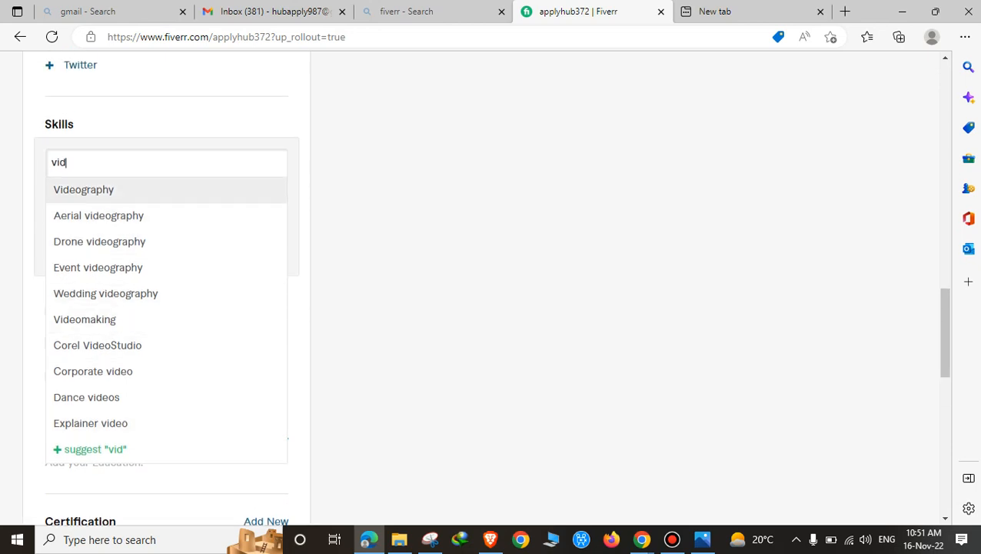
click(84, 190)
click(116, 199)
click(85, 246)
click(230, 249)
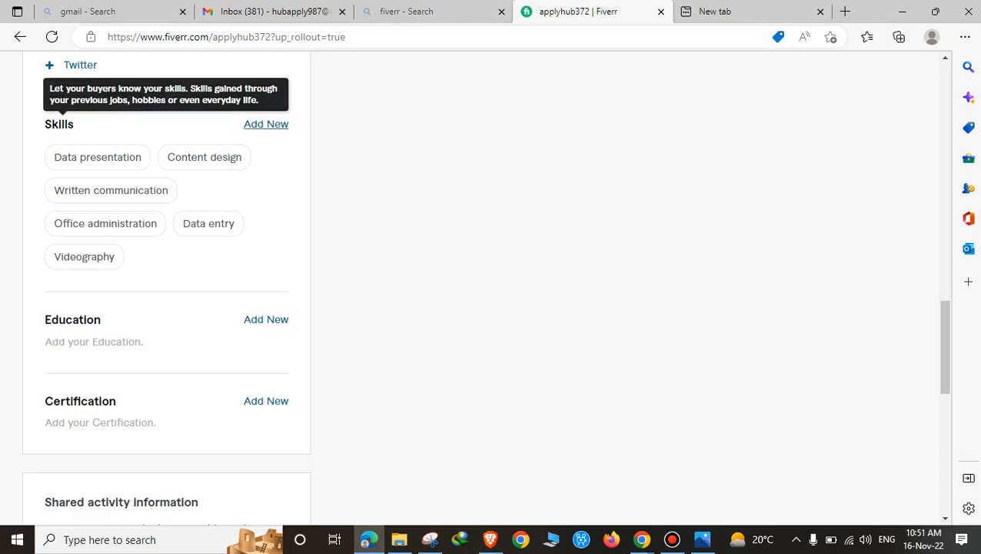
Step: Add CV writing as an Expert-level skill, then start a new Education entry
click(266, 124)
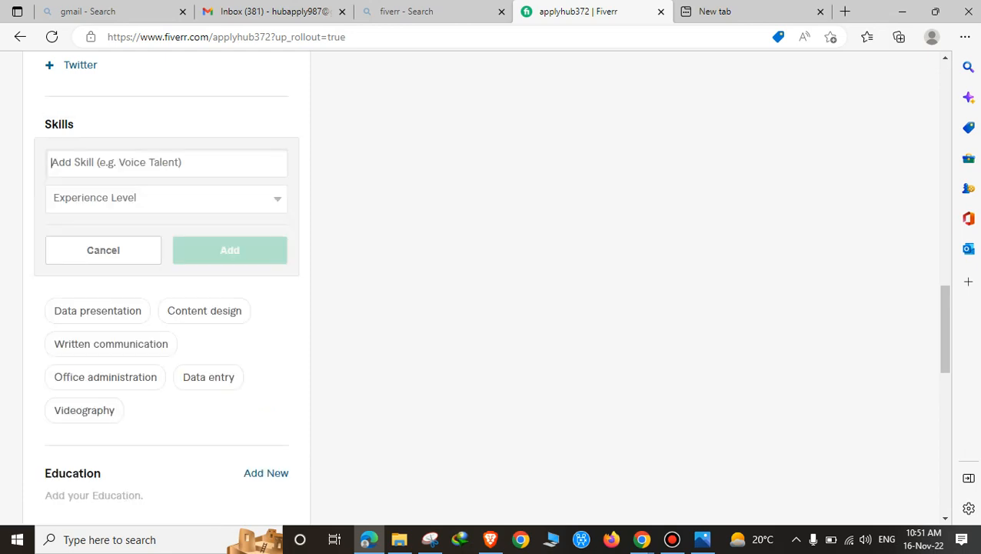
text(Cv)
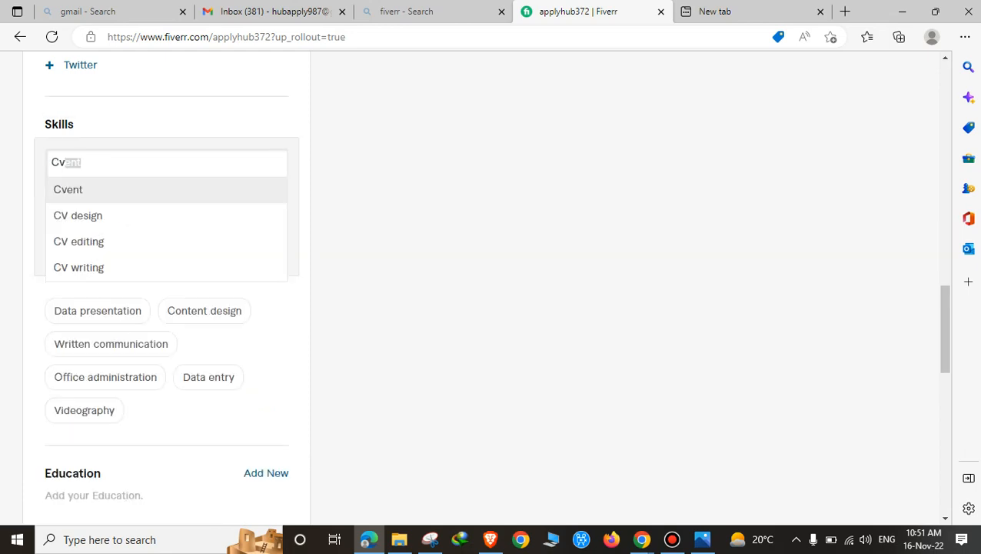
key(Down)
key(Down)
key(Down)
key(Return)
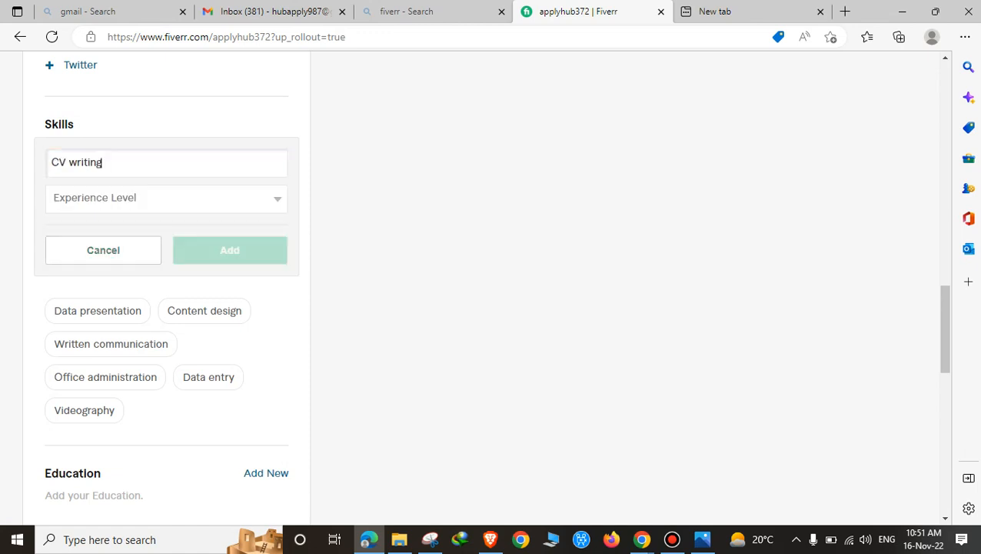
click(166, 198)
click(216, 248)
click(230, 250)
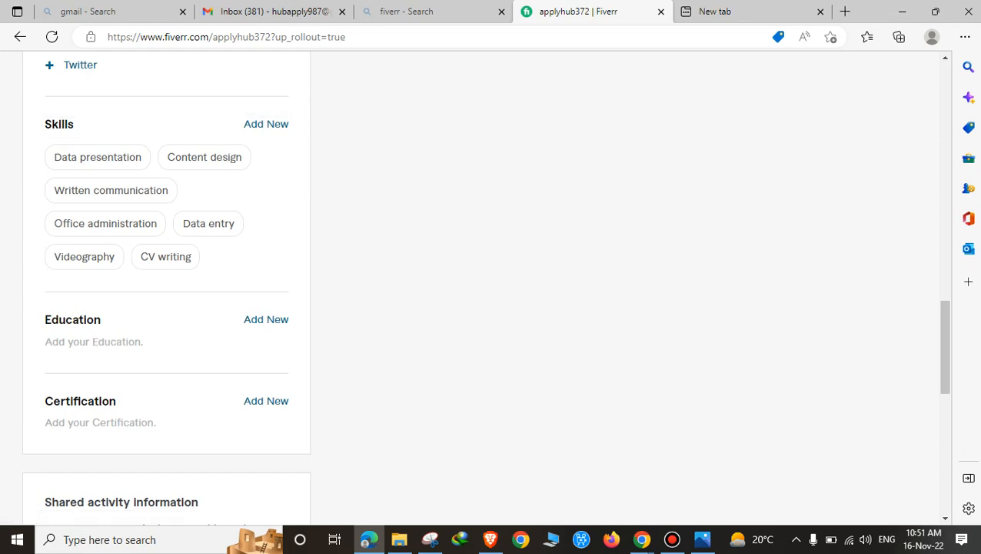
scroll(266, 248, down, 1)
click(266, 247)
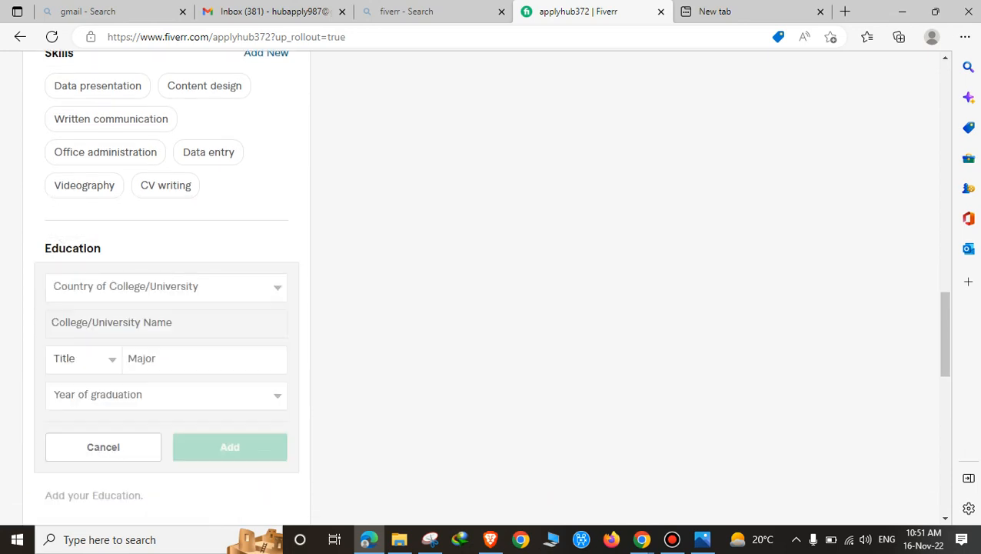
Step: Set the education country to Pakistan and the university to COMSATS University
click(165, 286)
text(p)
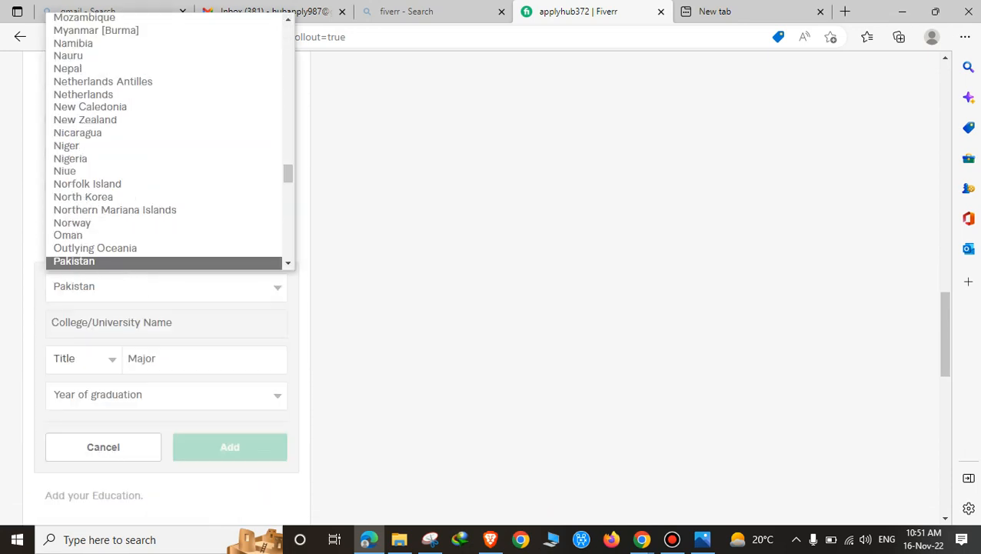
key(Return)
click(53, 322)
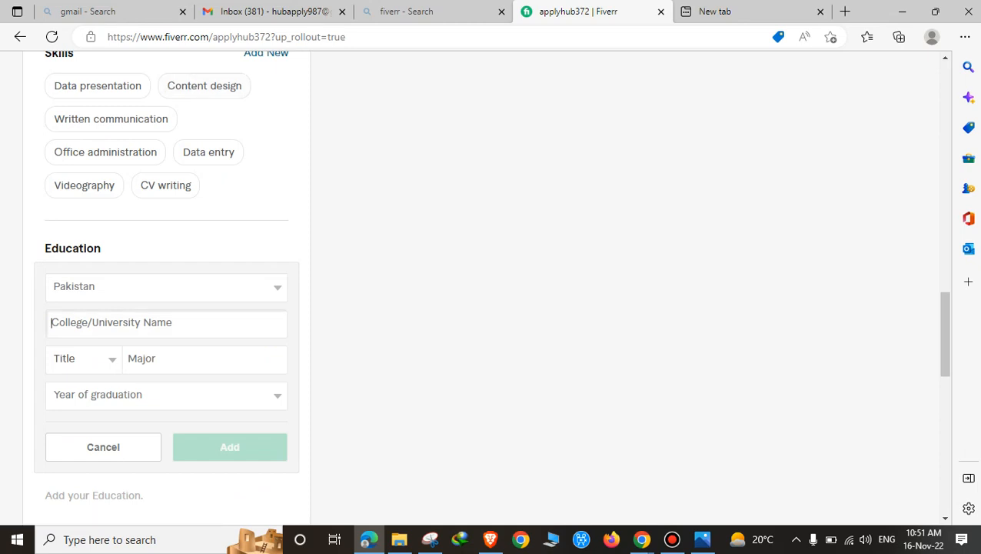
text(Coms)
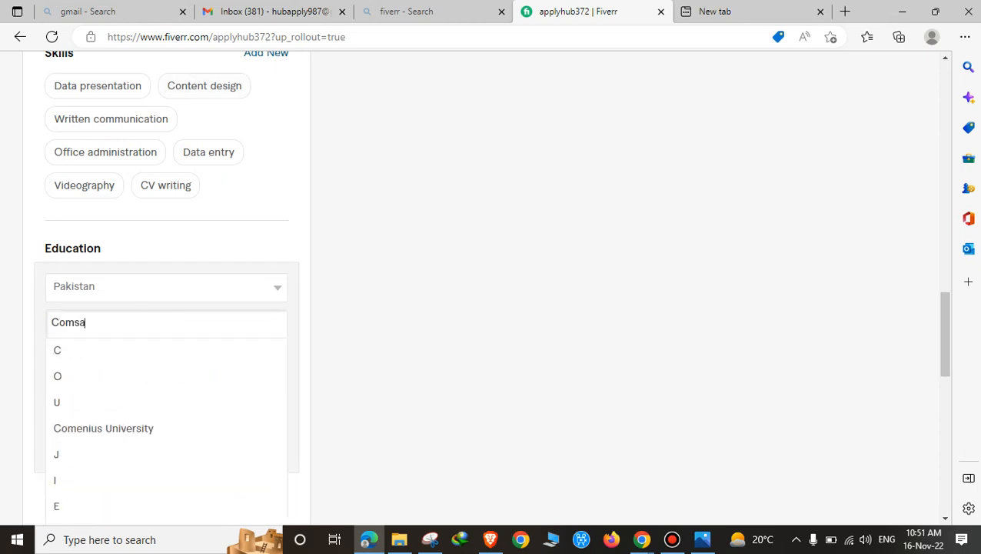
text(a)
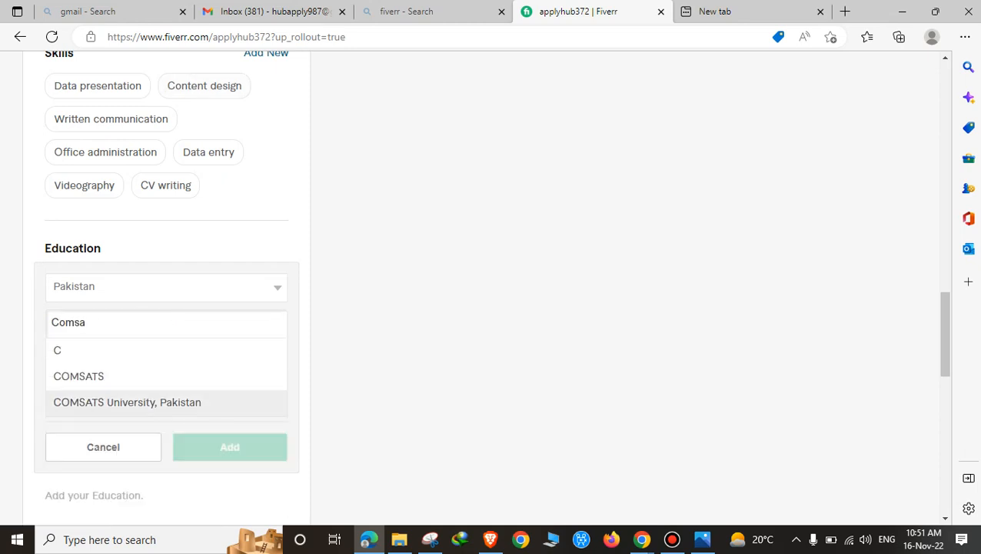
click(127, 403)
Step: Save the education entry with title Other, major Mba Marketing, graduation year 2021
click(83, 358)
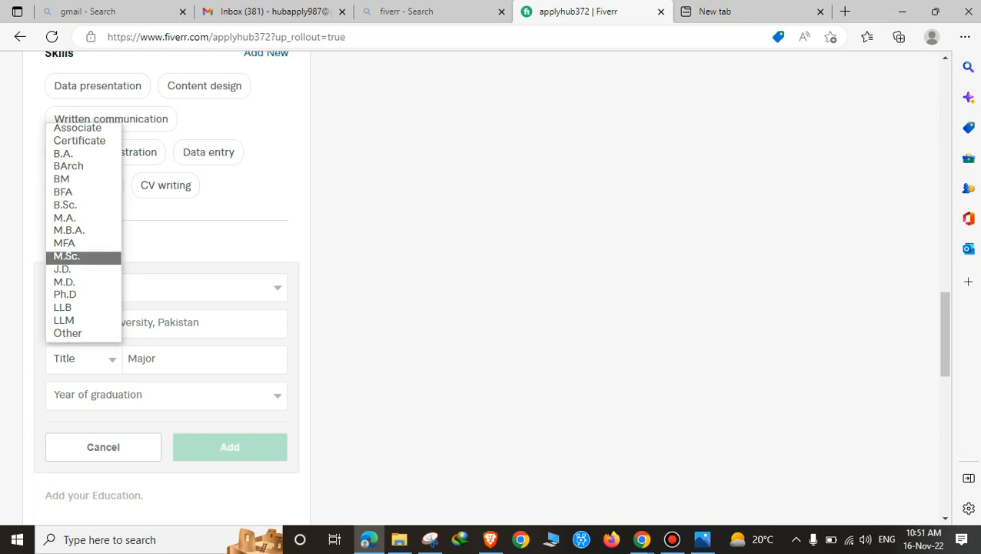
click(67, 333)
click(169, 360)
text(MB)
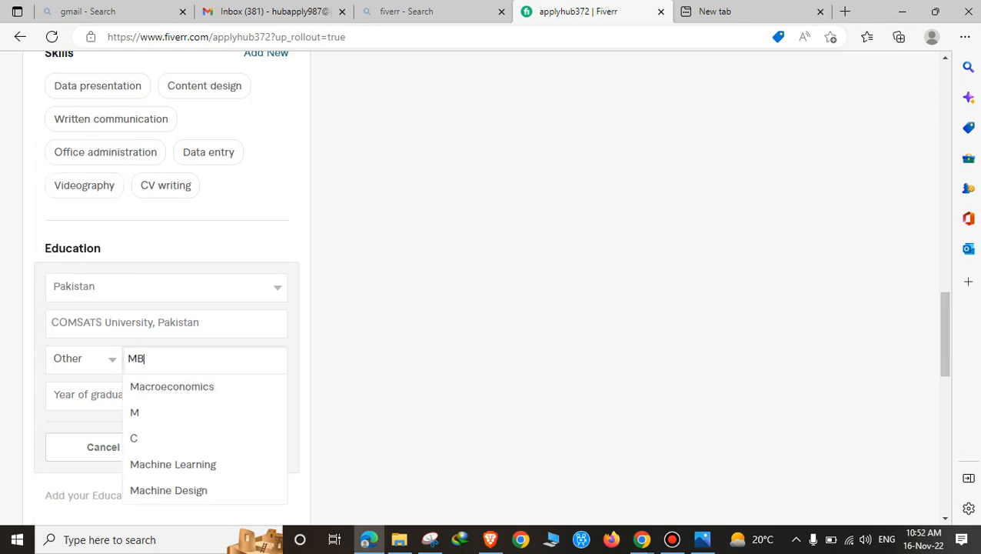
text(A)
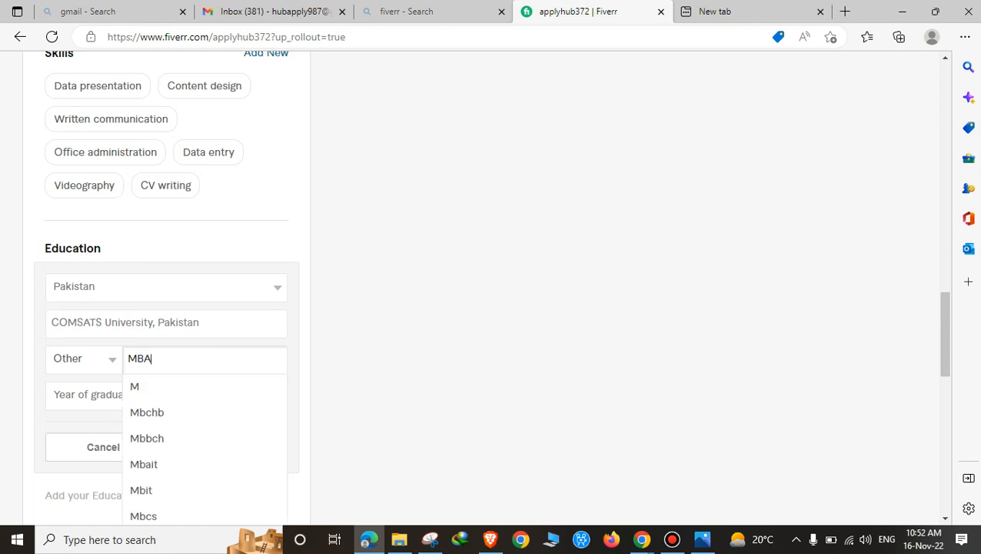
key(Down)
key(Down)
key(Down)
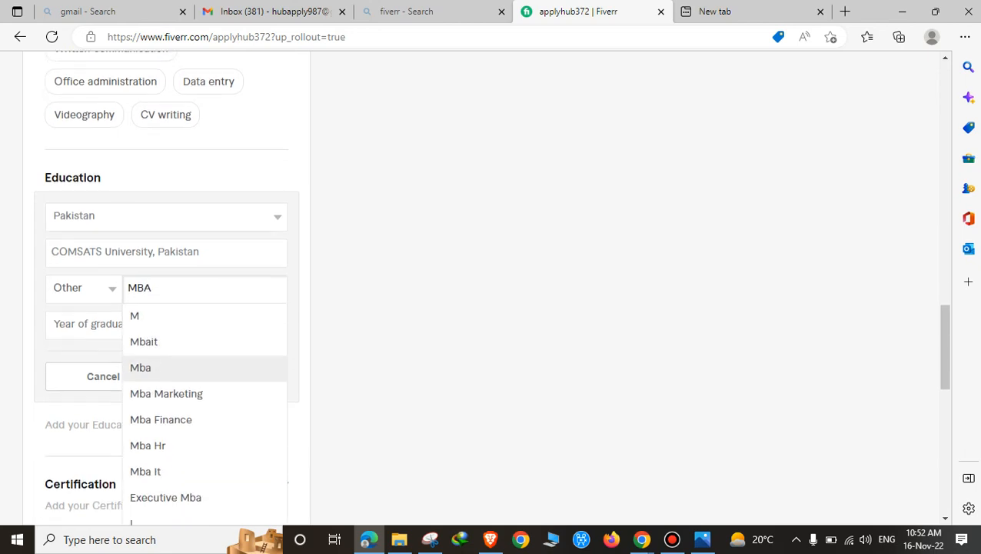
key(Down)
key(Return)
key(Tab)
key(space)
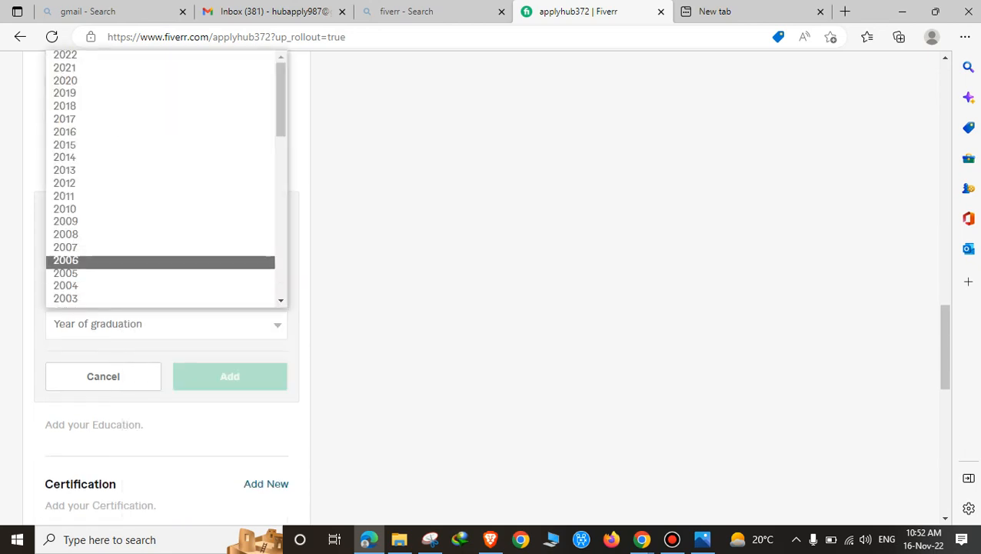
click(64, 68)
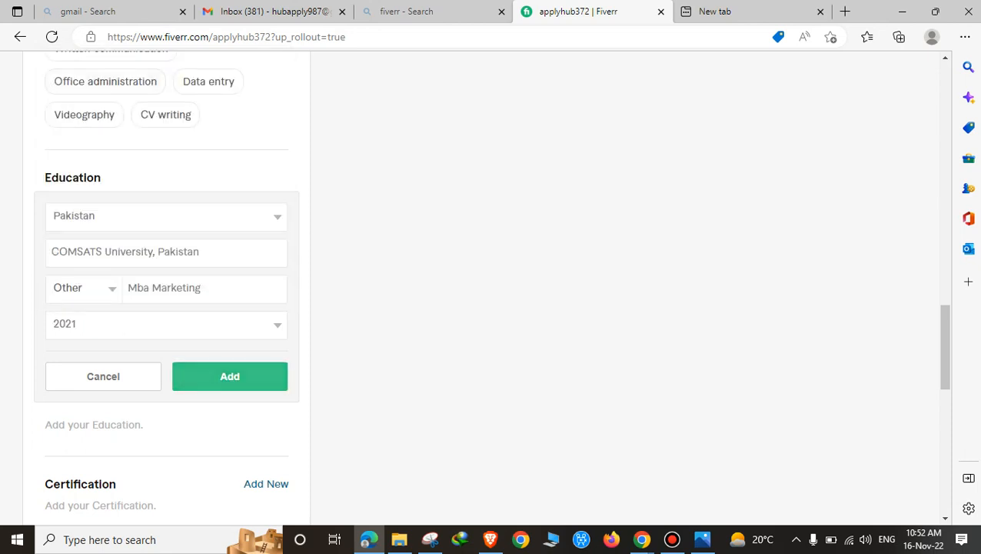
click(230, 376)
scroll(266, 231, down, 1)
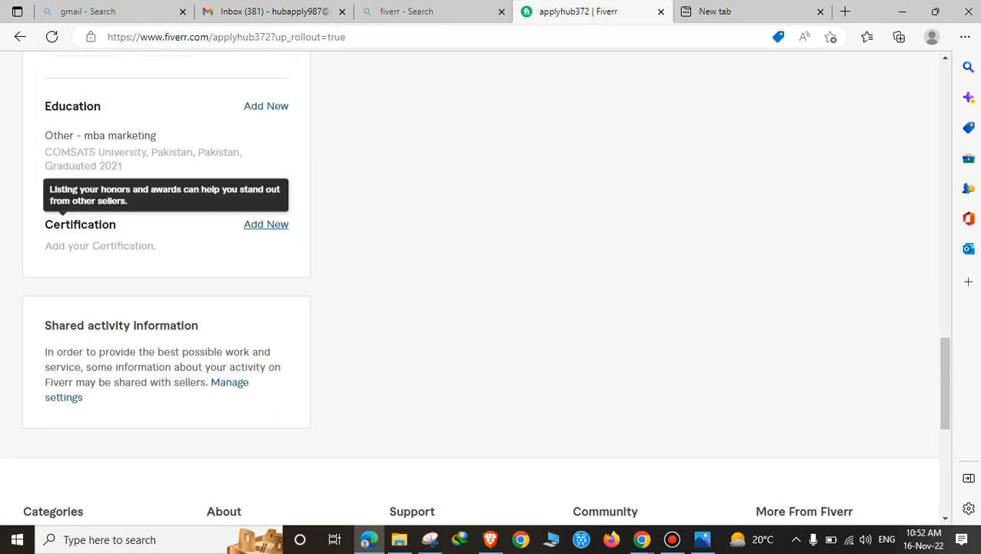
click(266, 224)
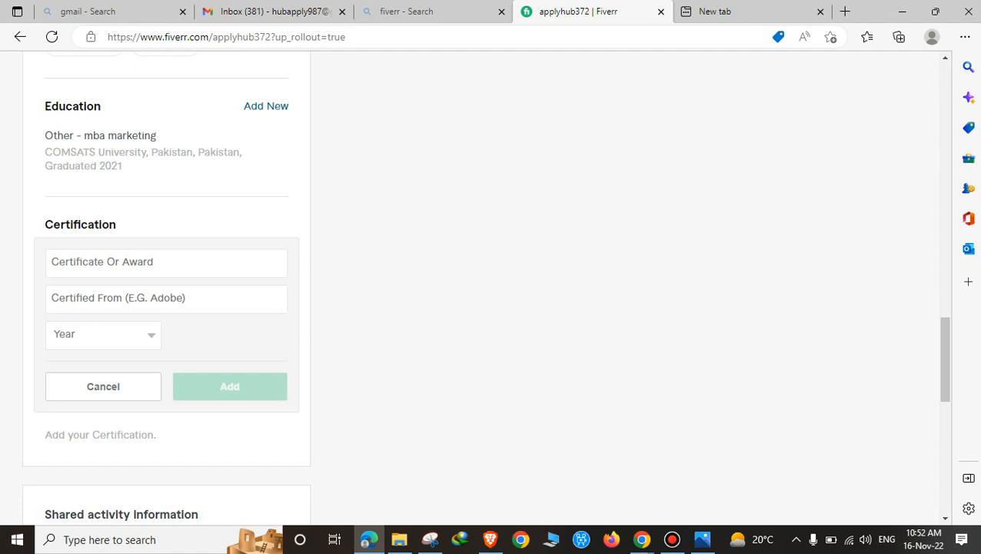
Step: Bring up the other Chrome window and open the 365 Data Science dashboard
mouse_move(641, 539)
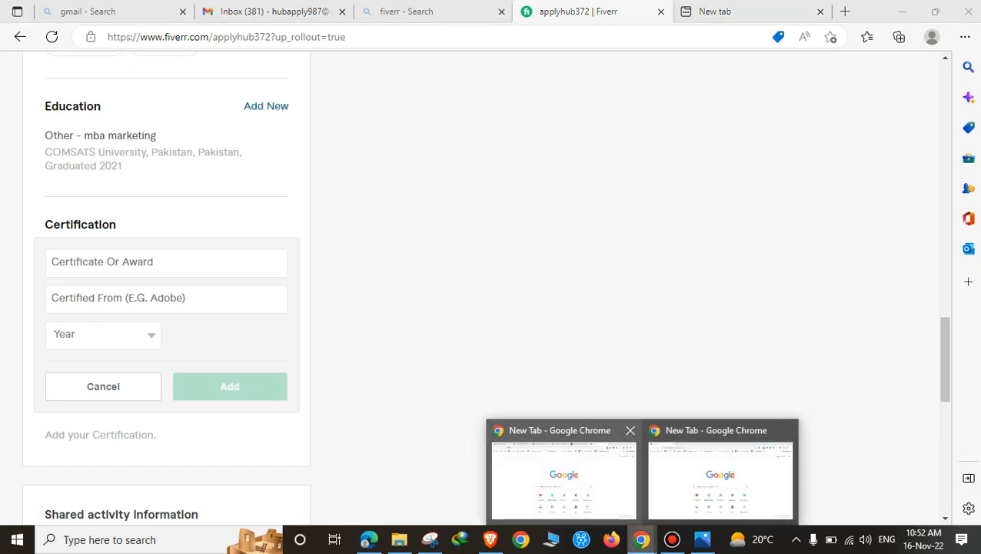
click(723, 470)
click(641, 539)
click(563, 471)
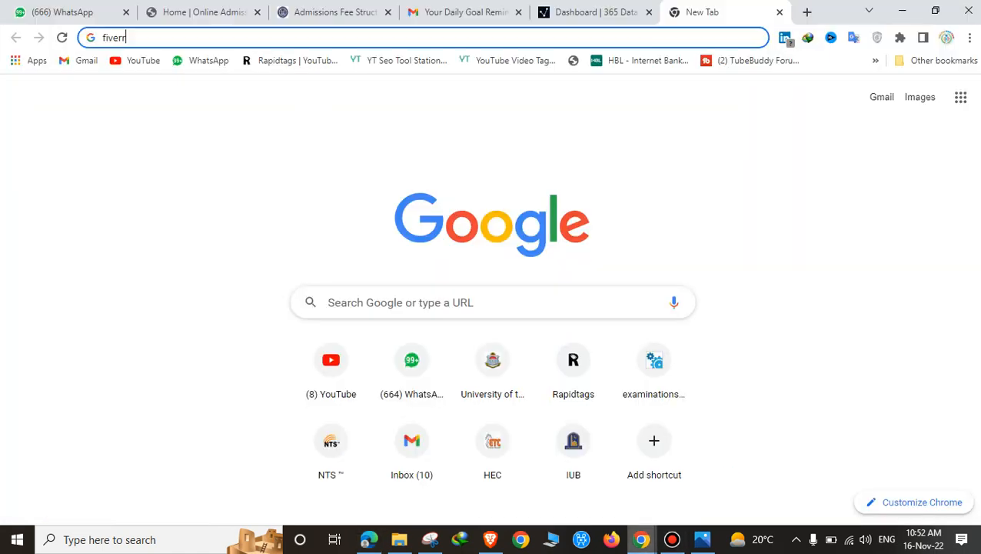
click(596, 12)
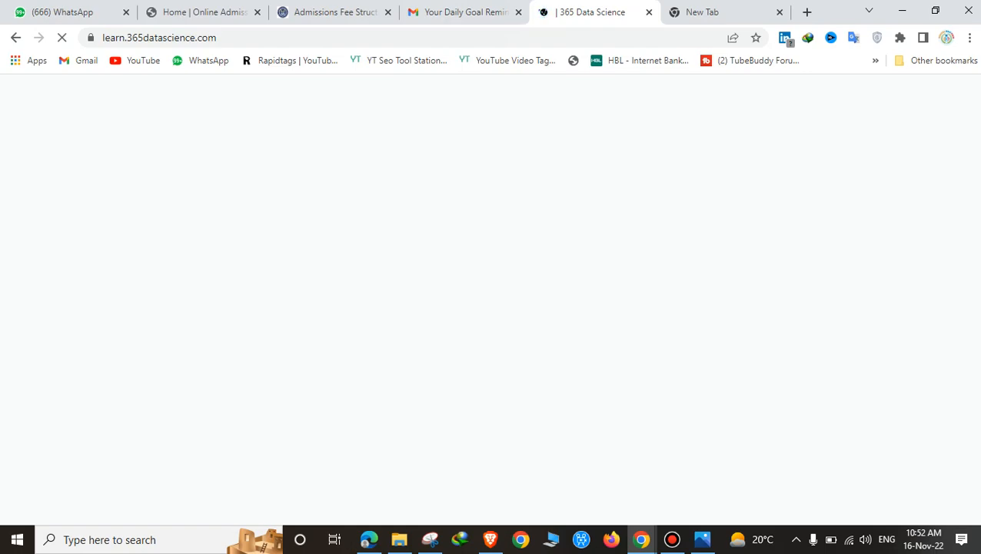
Step: Browse the dashboard's popular courses, including SQL and Statistics, then return to Fiverr
scroll(562, 323, down, 5)
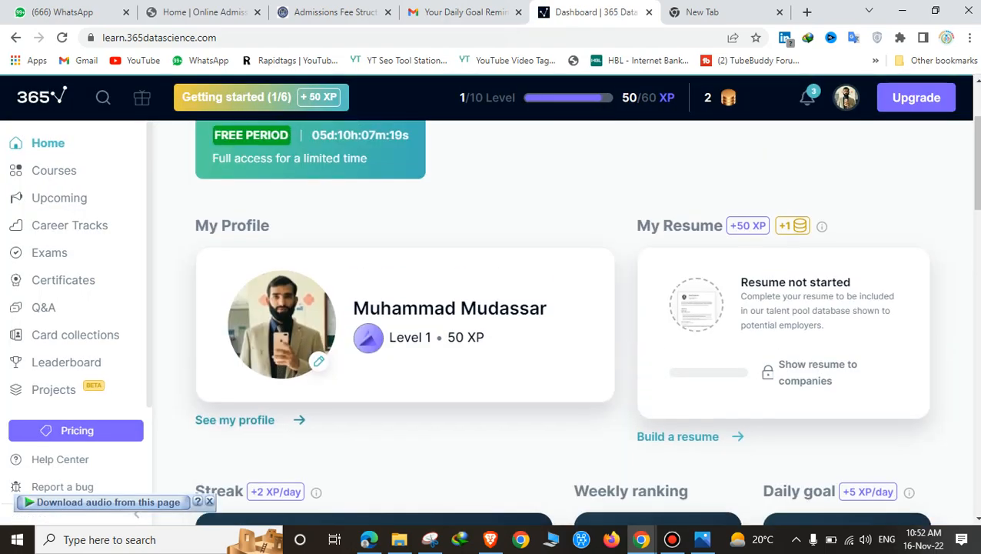
scroll(277, 307, down, 10)
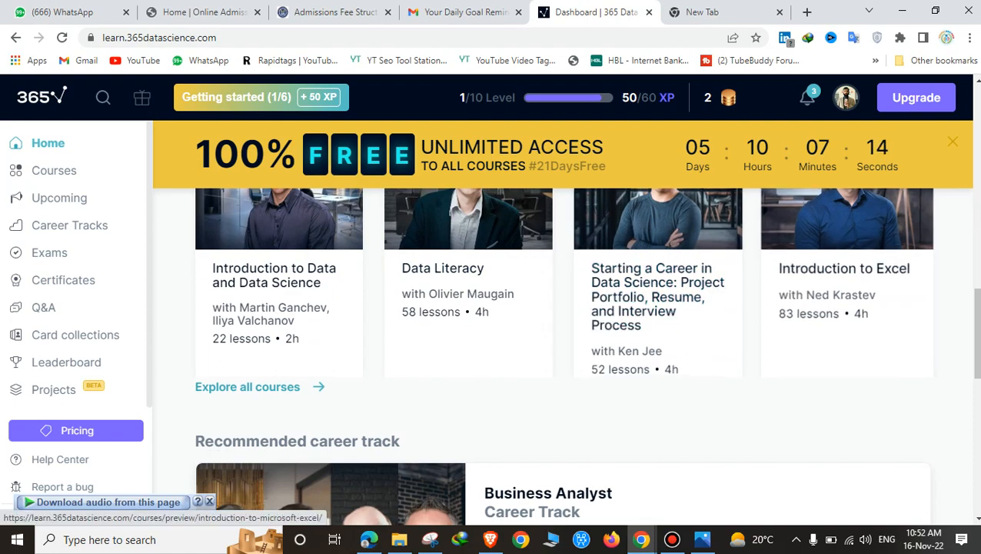
scroll(846, 431, down, 1)
scroll(654, 392, down, 5)
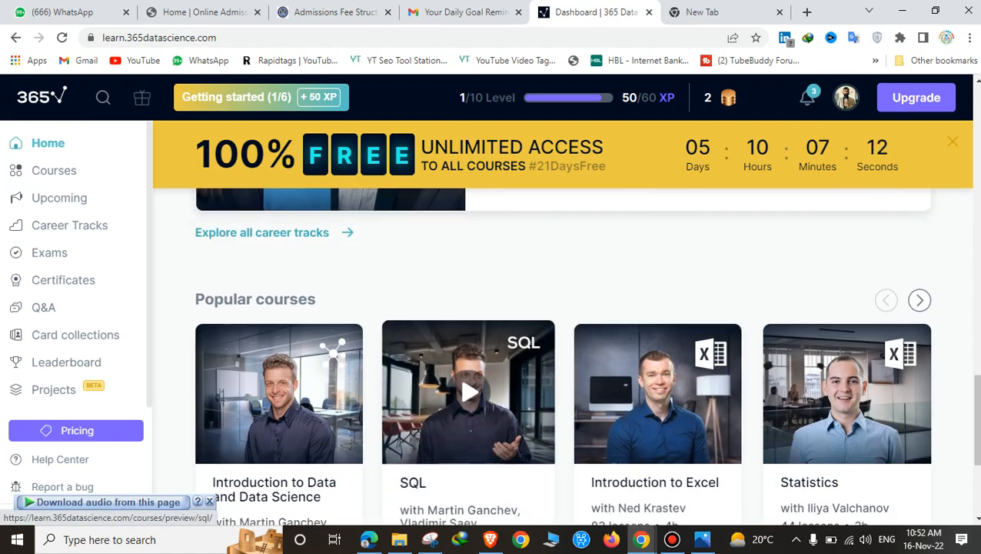
scroll(468, 392, down, 2)
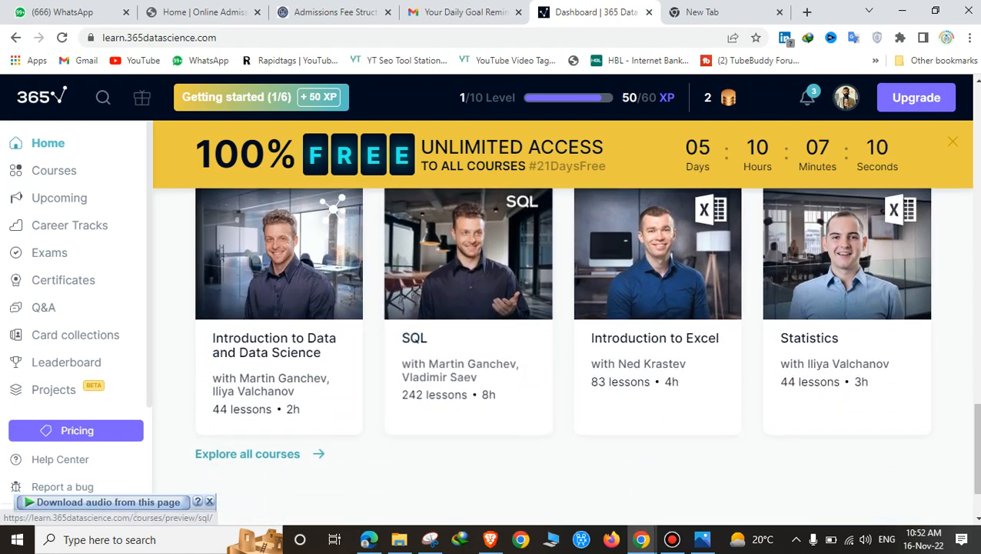
key(alt+Tab)
Step: Add a Digital Marketing certificate from Digiskills, year 2019
click(166, 262)
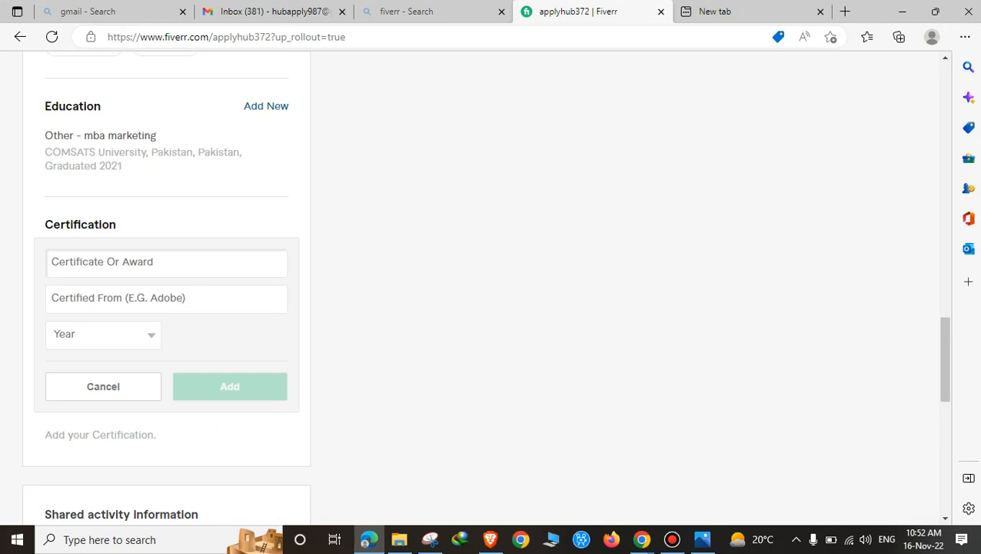
text(D)
key(BackSpace)
text(Igit)
key(BackSpace)
key(BackSpace)
key(BackSpace)
key(BackSpace)
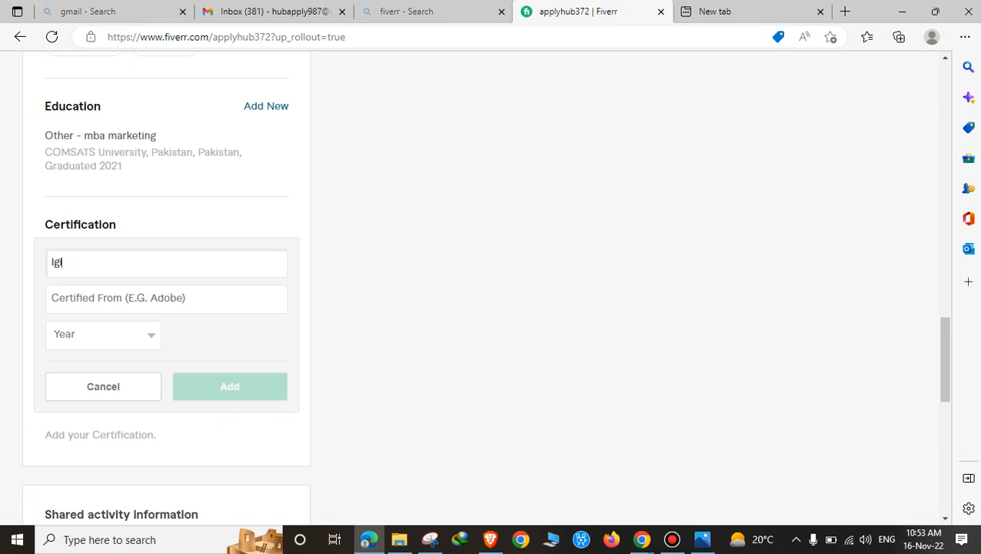
text(Digital Marketing)
click(51, 298)
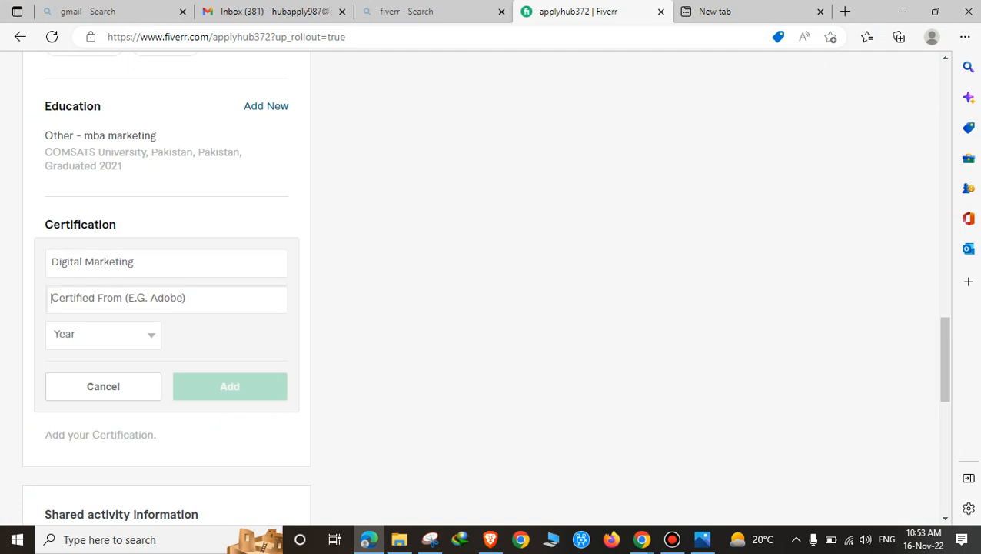
text(Dif)
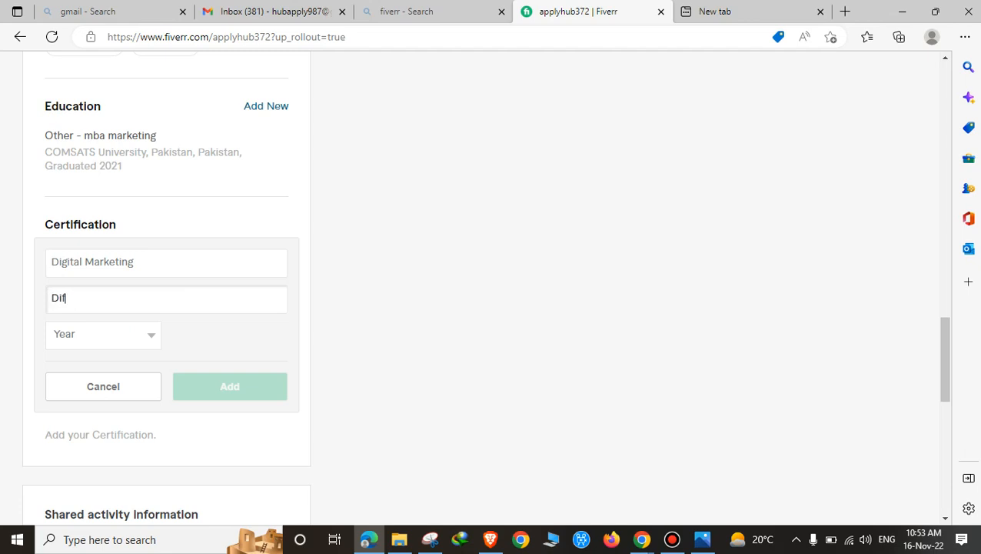
text(giskills)
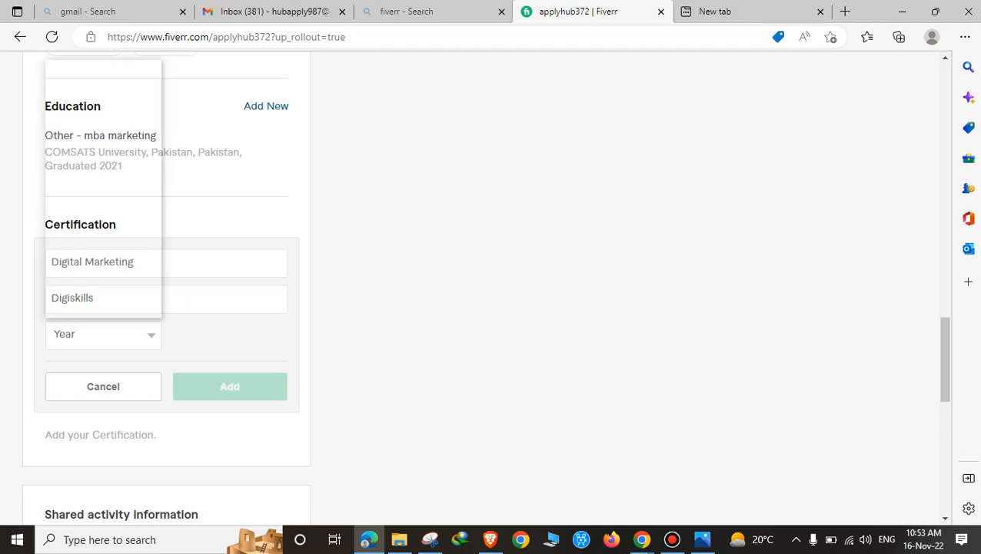
click(103, 334)
click(77, 107)
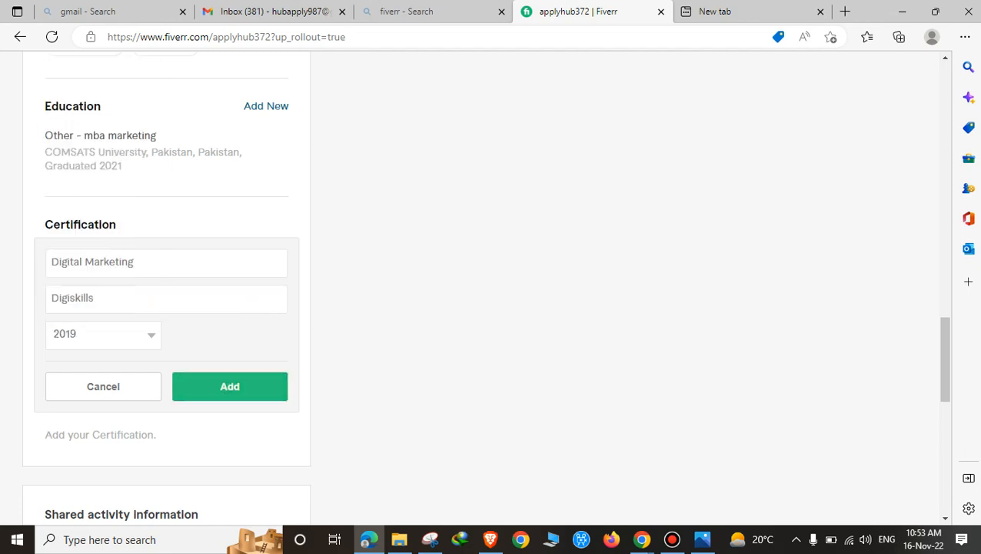
key(Return)
Step: Add a second certificate, Freelacning from Digiskills, year 2021
click(266, 224)
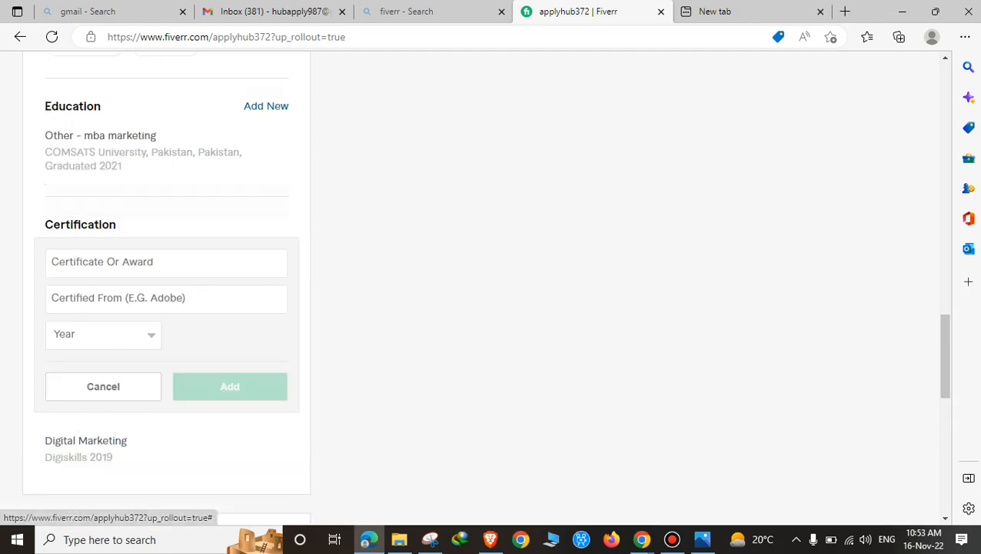
text(Free)
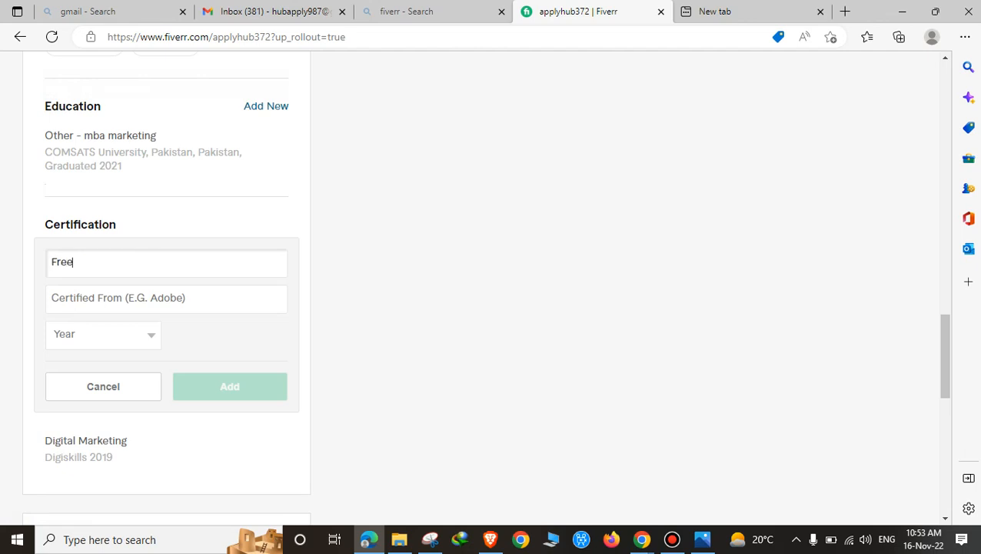
text(lacning)
click(51, 297)
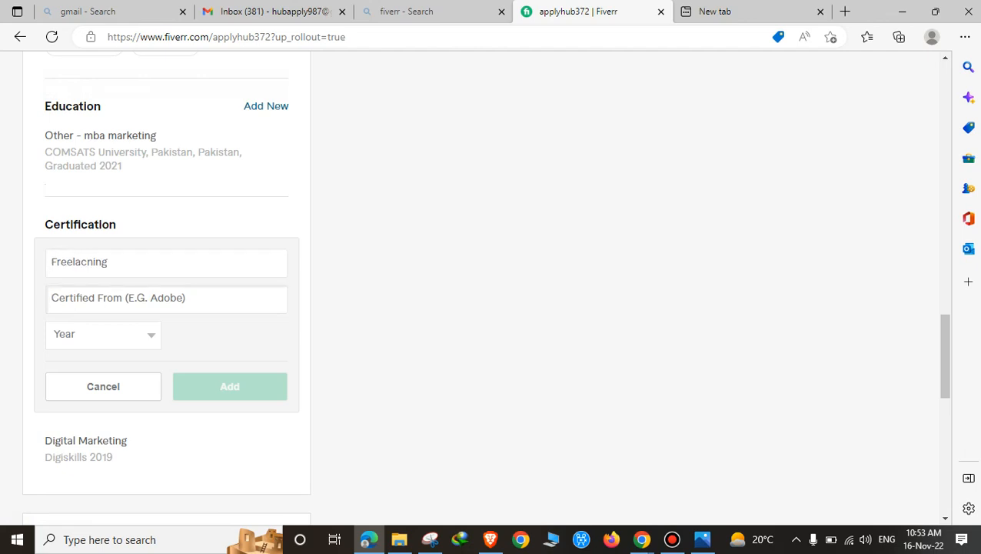
text(Digisk)
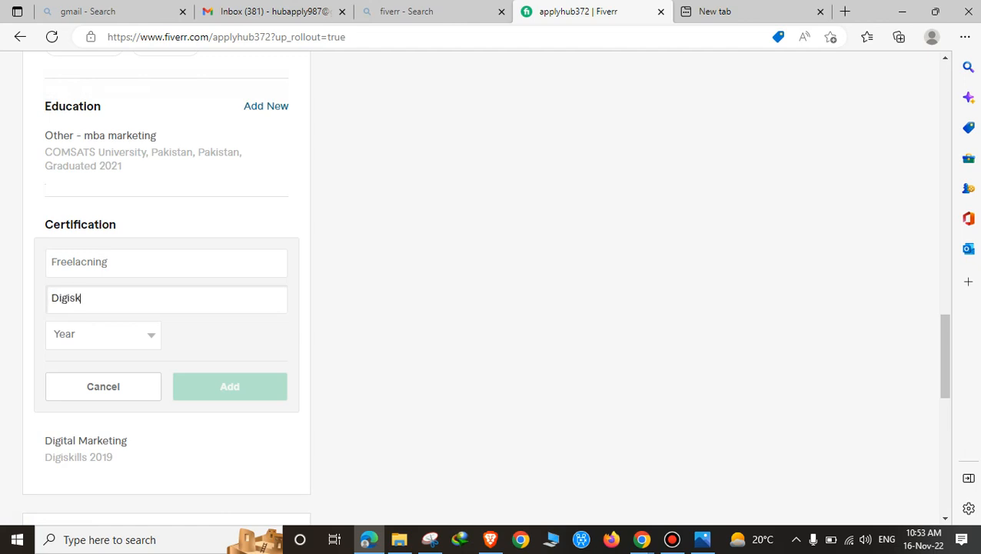
text(ill)
key(BackSpace)
text(lls)
key(Tab)
key(alt+Down)
key(Down)
key(Return)
key(Tab)
key(Return)
scroll(492, 284, down, 2)
Step: Upload the Capture image, the purple Apka iLaj logo, as the profile picture
scroll(231, 382, down, 2)
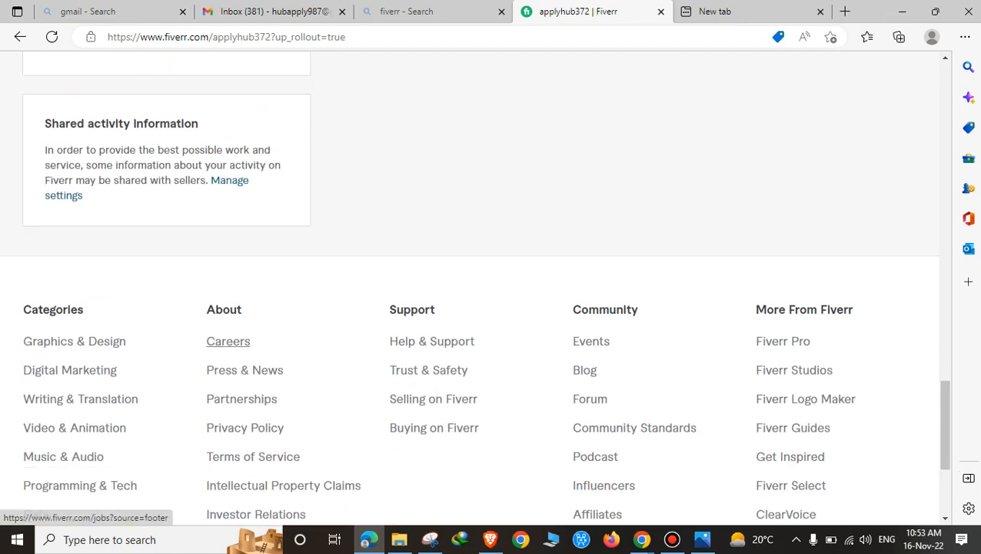
scroll(166, 159, up, 15)
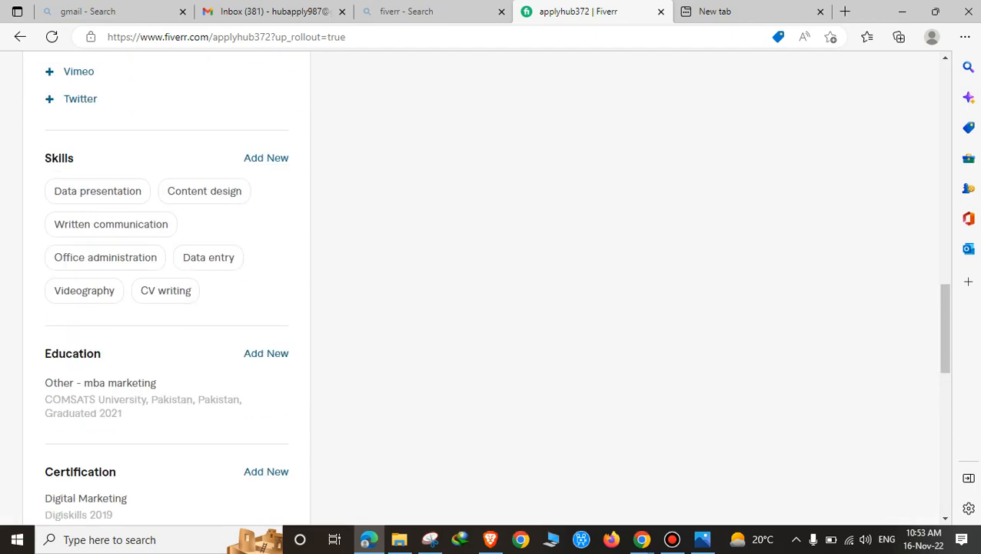
scroll(167, 159, up, 3)
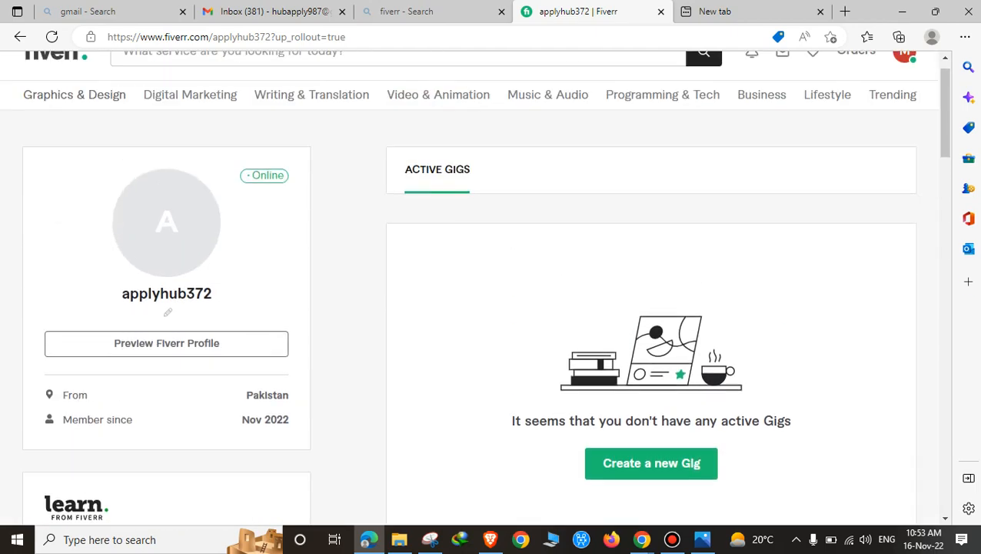
click(166, 252)
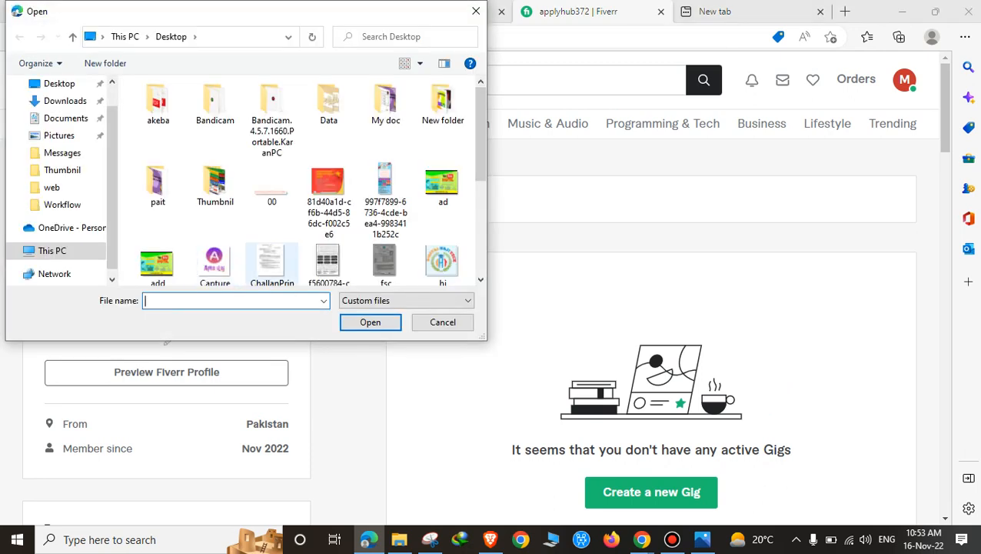
scroll(272, 261, down, 3)
scroll(271, 230, up, 3)
click(214, 227)
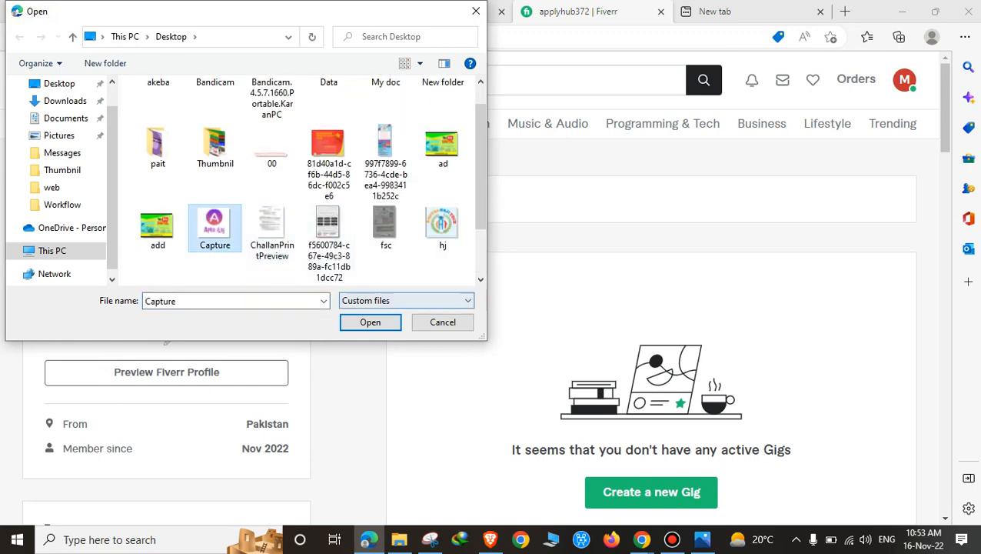
click(370, 322)
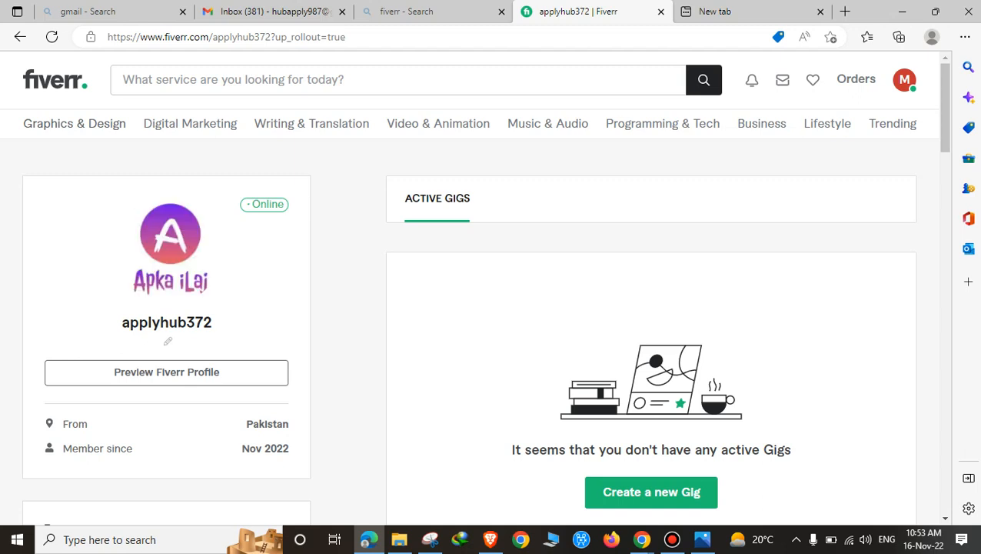
scroll(491, 292, down, 1)
scroll(491, 292, up, 1)
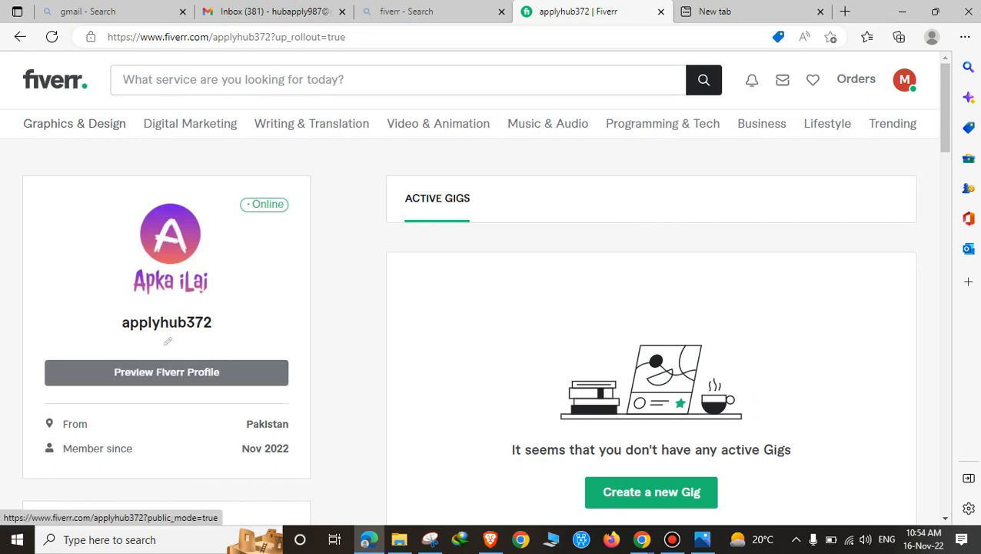
scroll(166, 372, down, 2)
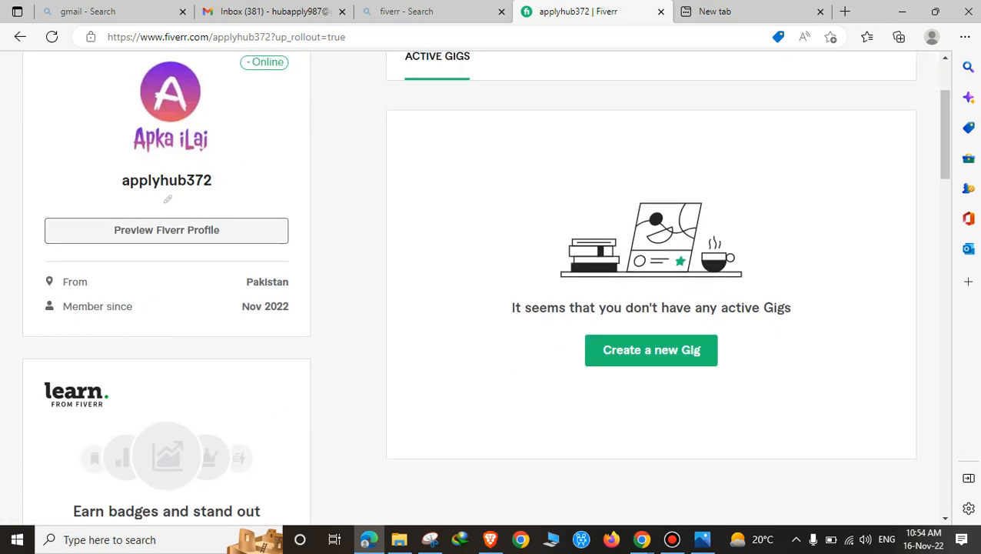
scroll(491, 292, up, 2)
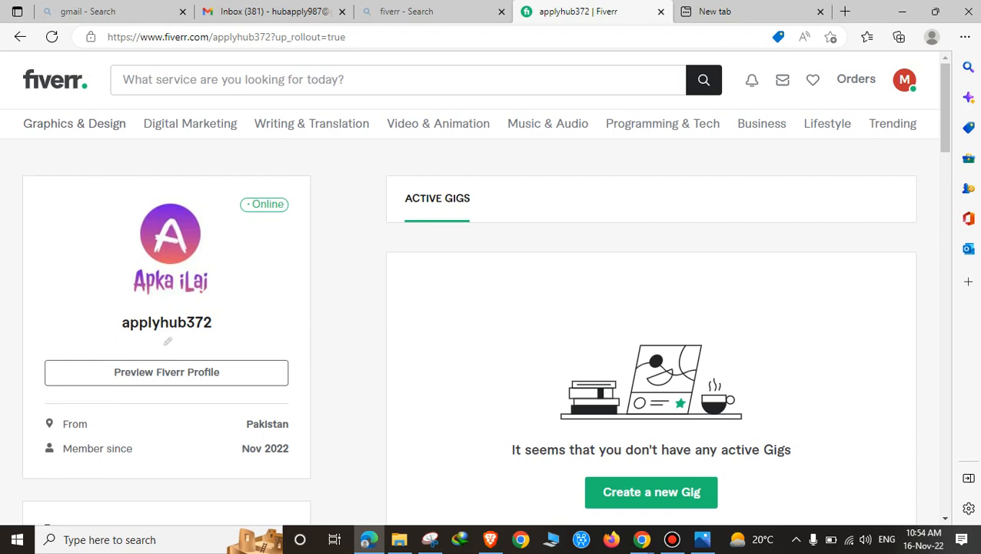
scroll(491, 285, down, 5)
scroll(491, 284, up, 4)
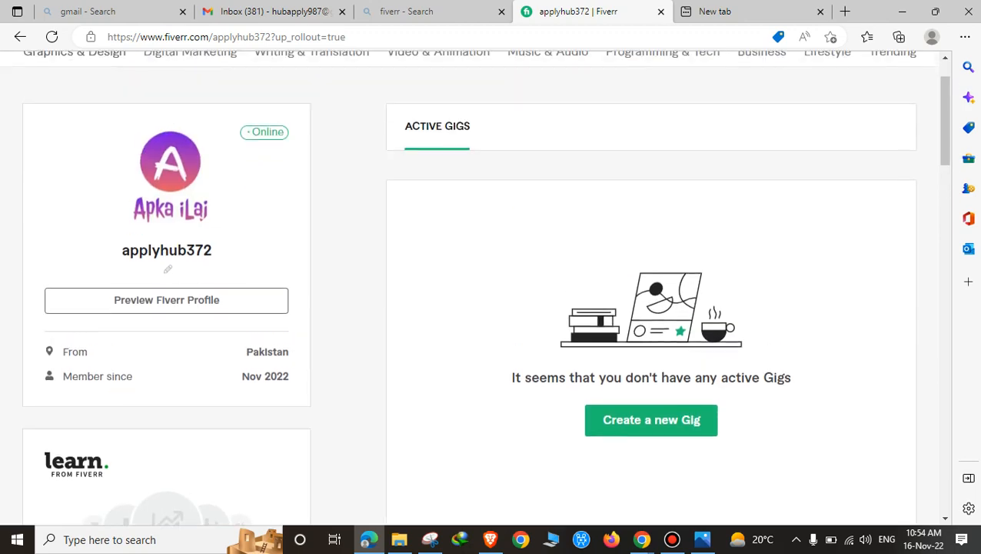